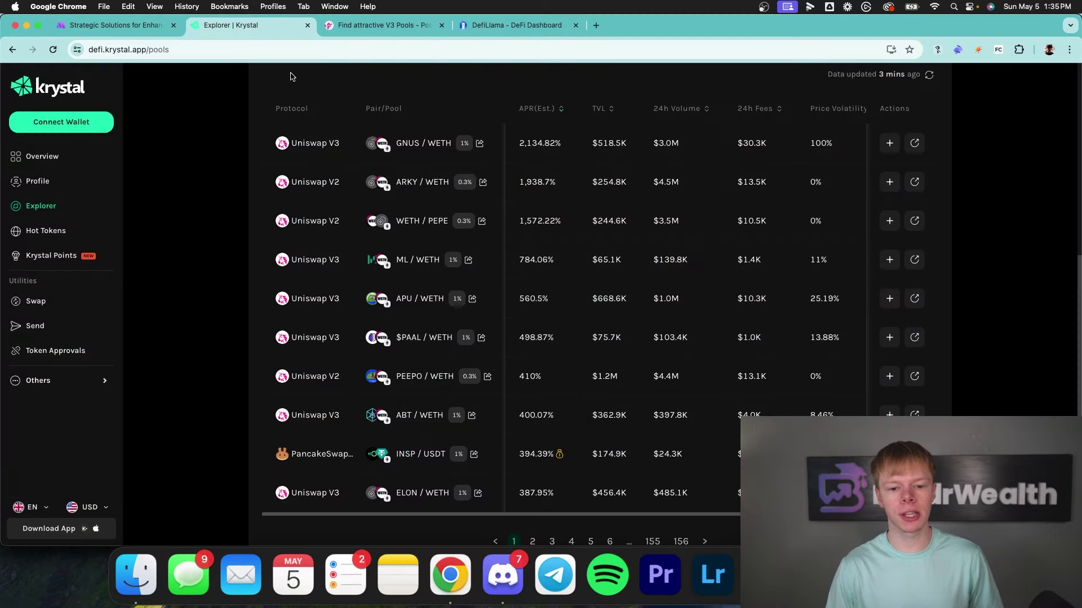
# Browse the Krystal pools list and the DefiLlama tab, ending on the Poolfish Uniswap fee calculator.
pyautogui.scroll(3, 276, 106)
pyautogui.scroll(2, 276, 106)
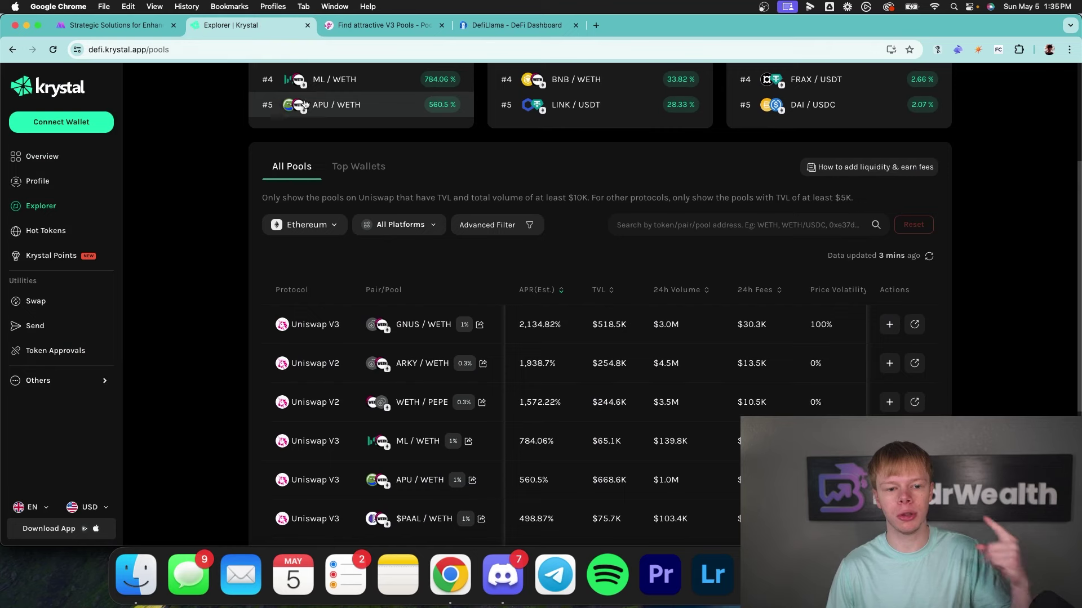
pyautogui.click(383, 25)
pyautogui.click(558, 25)
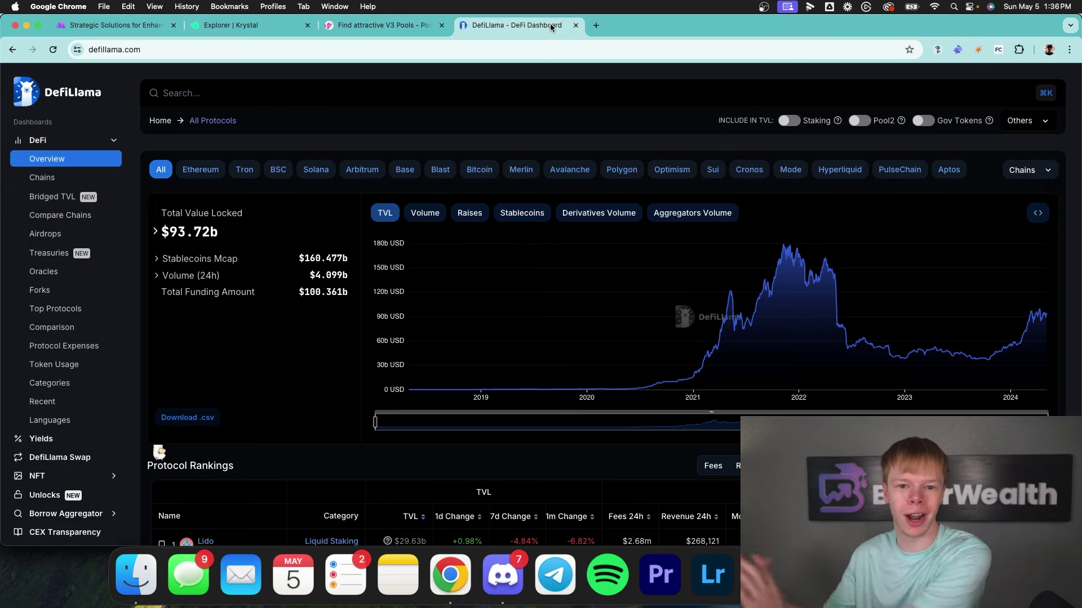
pyautogui.click(225, 25)
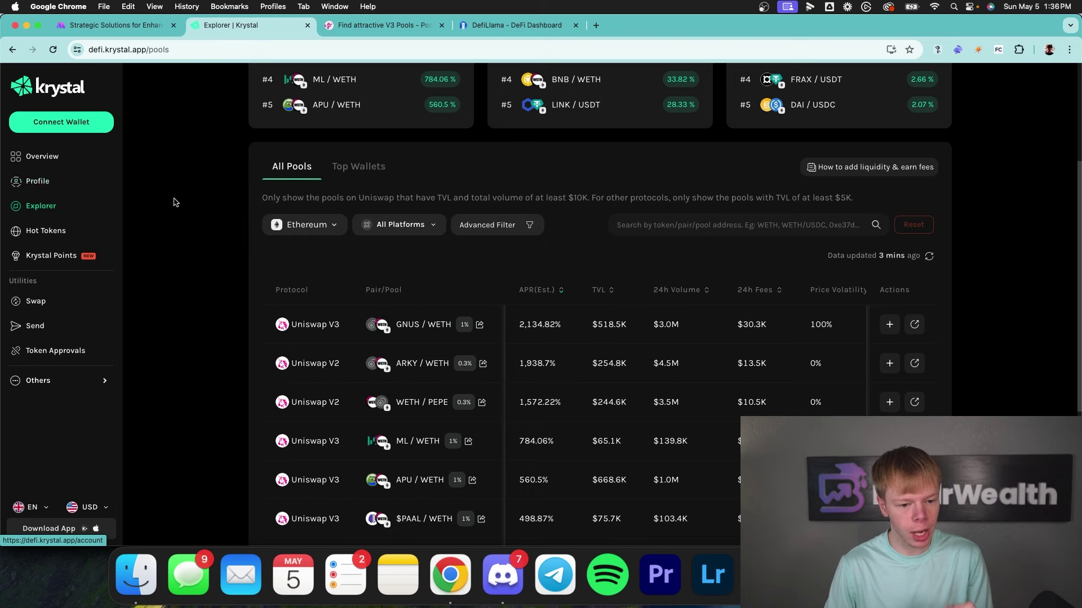
pyautogui.scroll(-2, 362, 189)
pyautogui.scroll(-1, 362, 189)
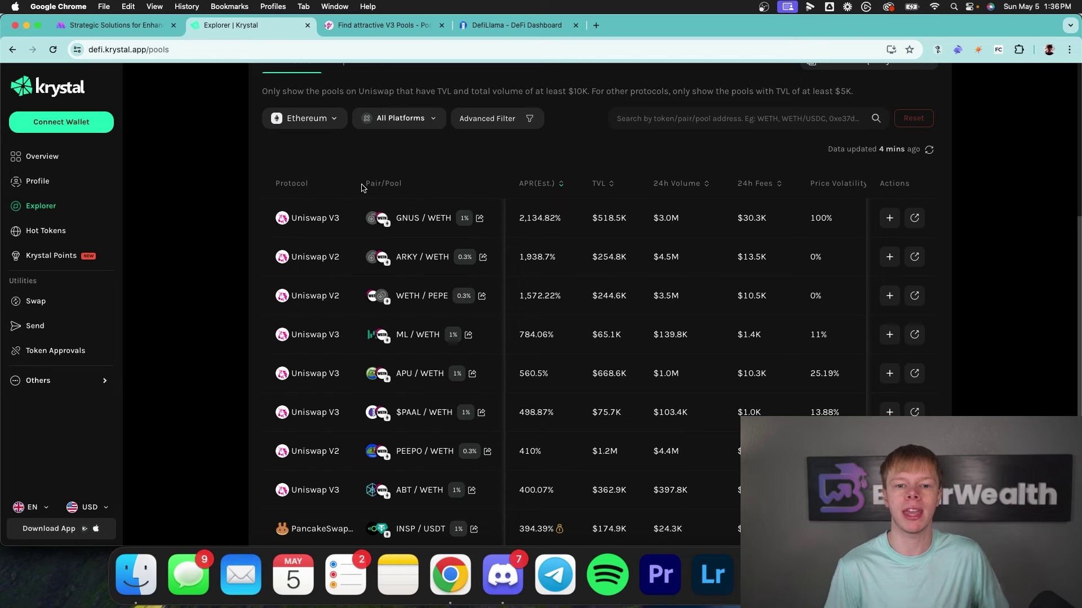
pyautogui.click(383, 25)
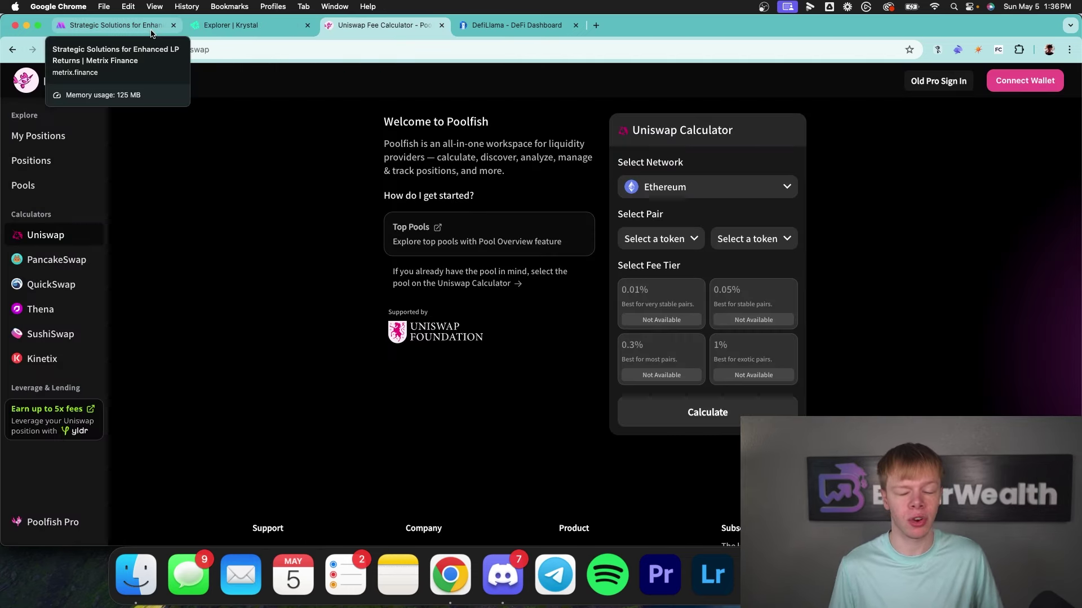
# Open DefiLlama's Yields > Pools rankings and scroll through the pool table.
pyautogui.hotkey('ctrl', 'Tab')
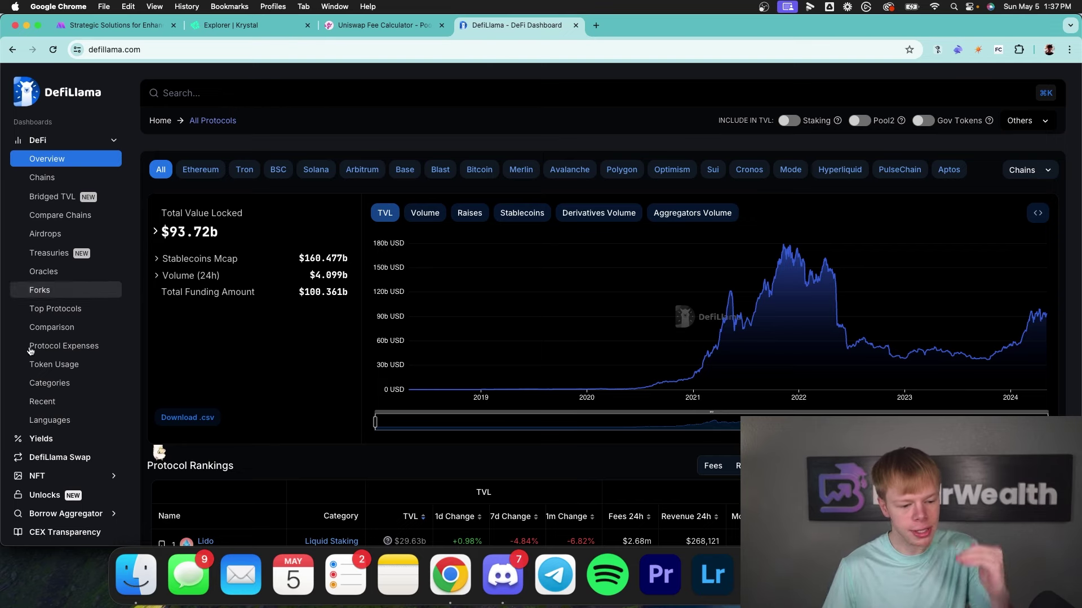
pyautogui.click(45, 443)
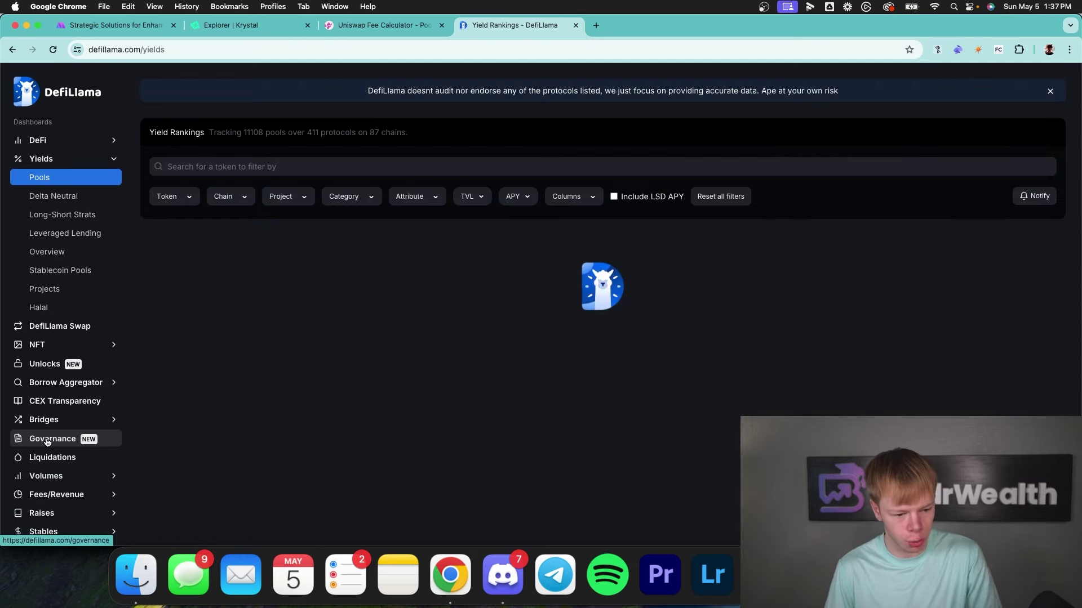
pyautogui.scroll(-5, 488, 295)
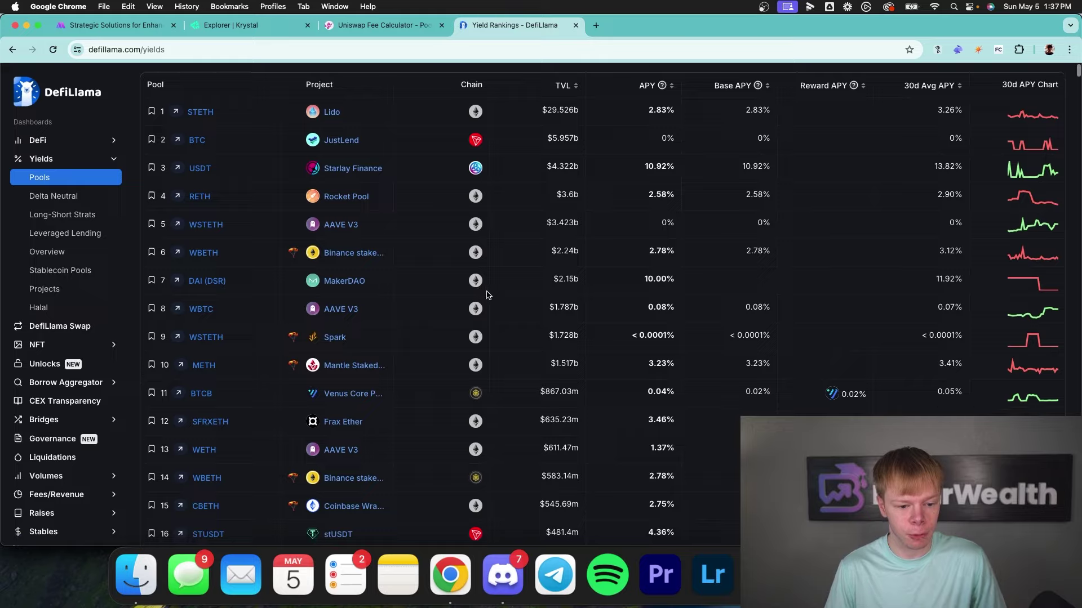
pyautogui.scroll(-3, 488, 294)
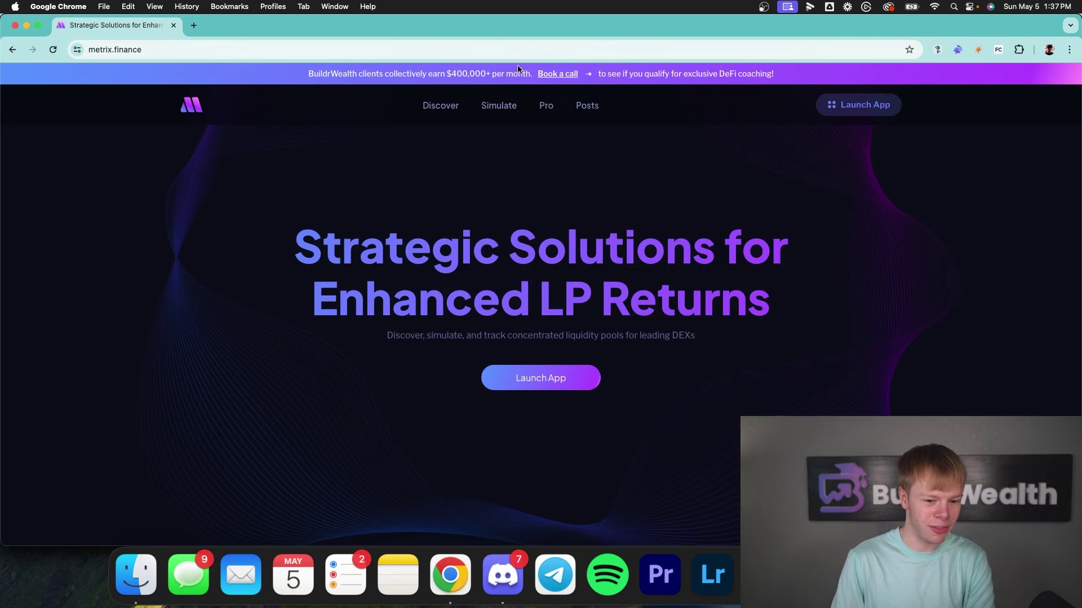
# Go to Metrix Finance's Discover page of top Uniswap v3 Ethereum pools.
pyautogui.click(456, 113)
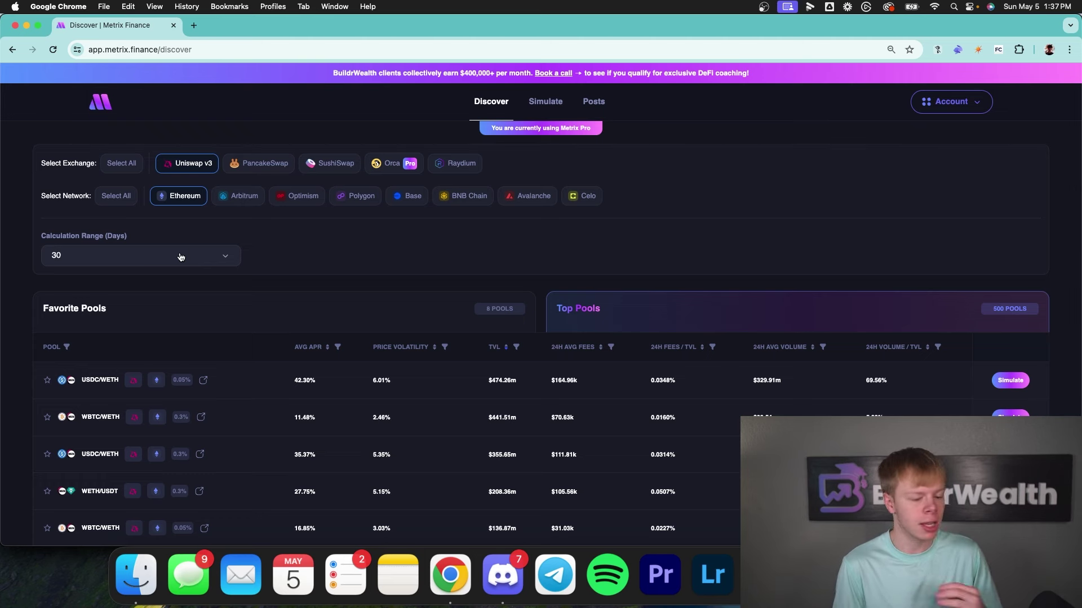
# Select all exchanges and all networks, and set the calculation range to 14 days.
pyautogui.click(116, 163)
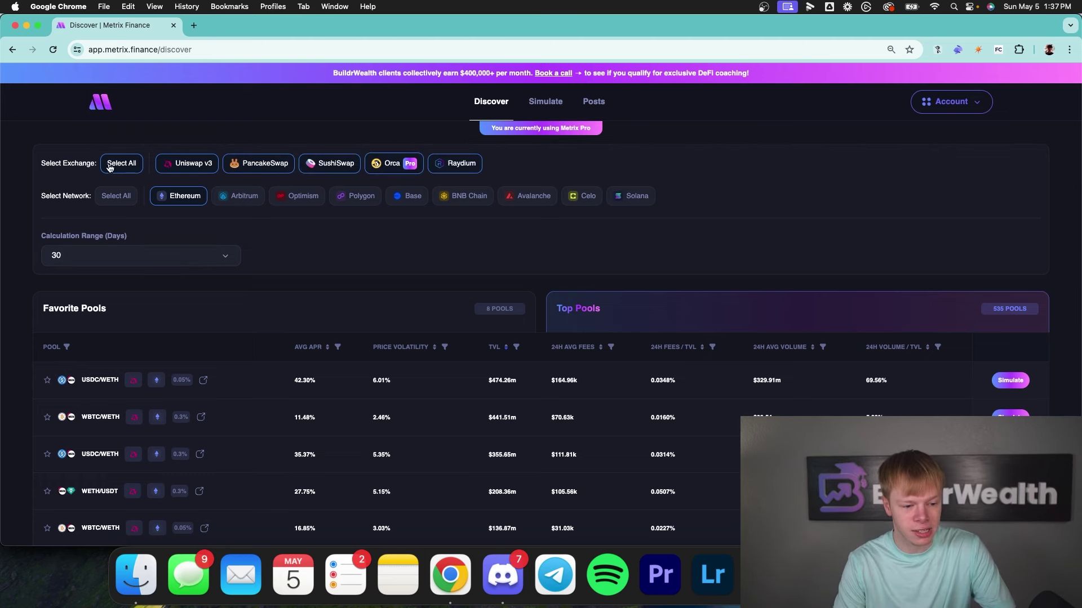
pyautogui.click(113, 199)
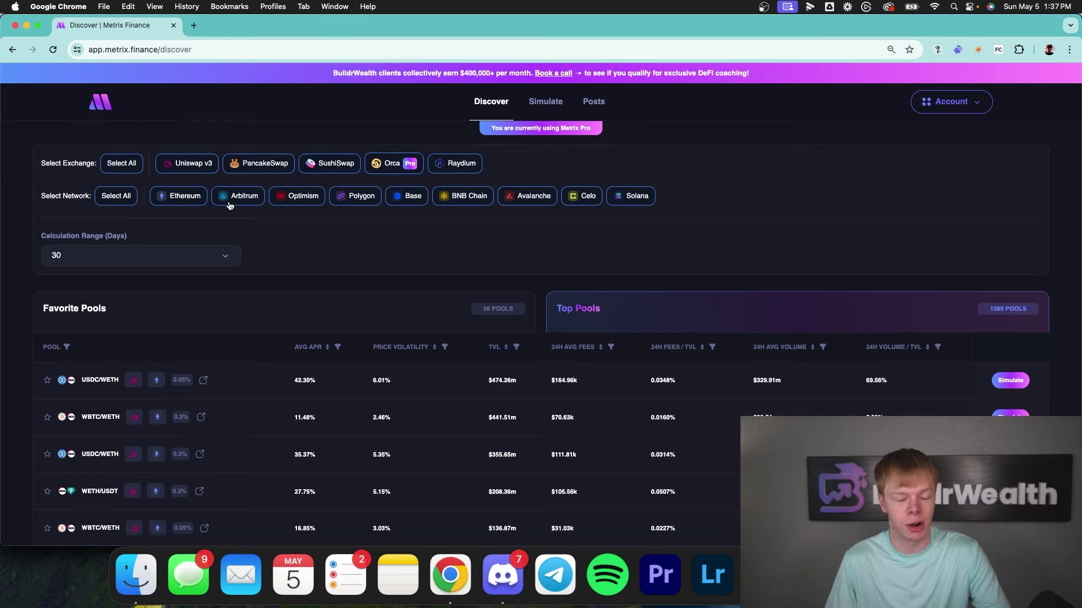
pyautogui.click(129, 261)
pyautogui.click(115, 324)
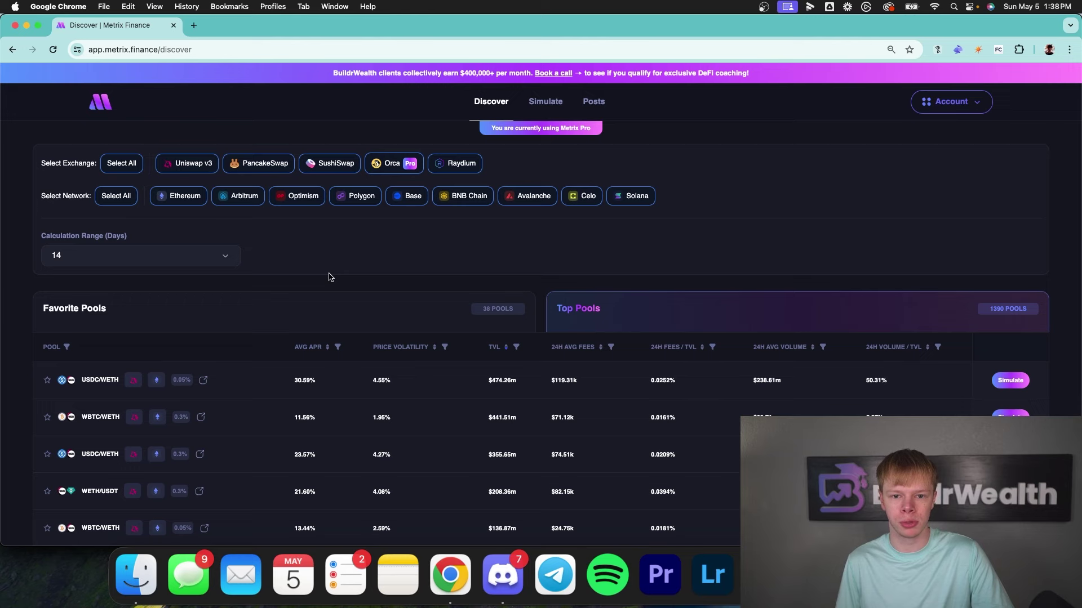
pyautogui.scroll(-5, 681, 147)
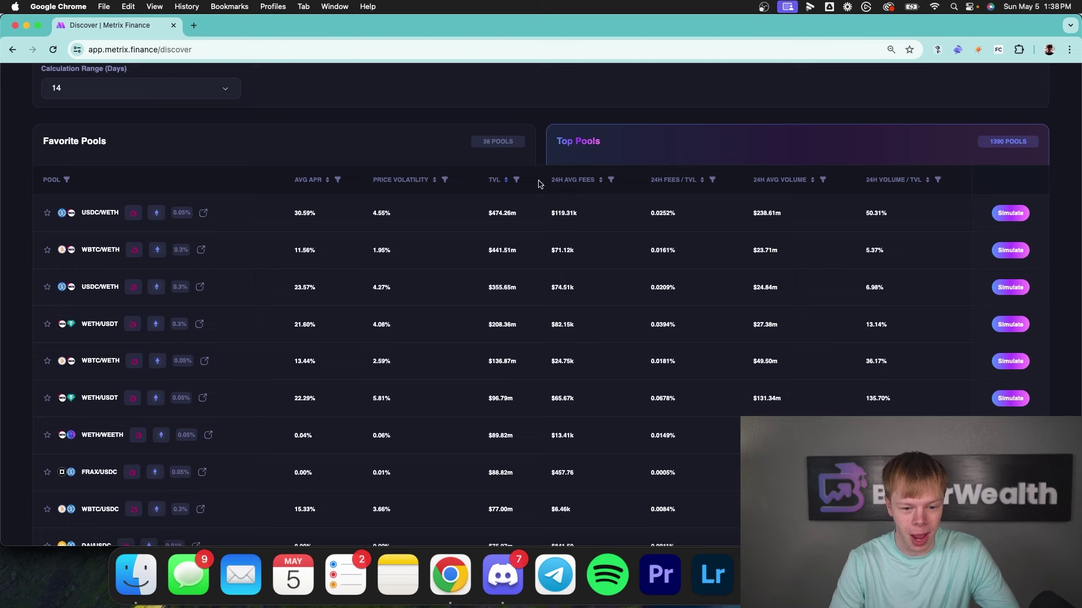
# Filter the pools to TVL higher than 500000.
pyautogui.click(516, 180)
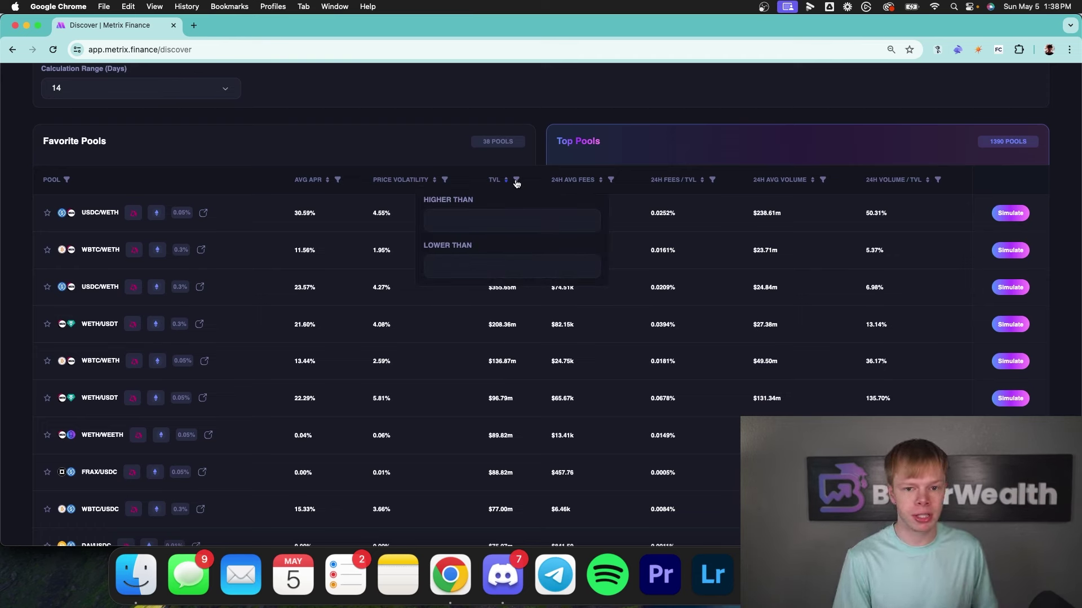
pyautogui.click(511, 210)
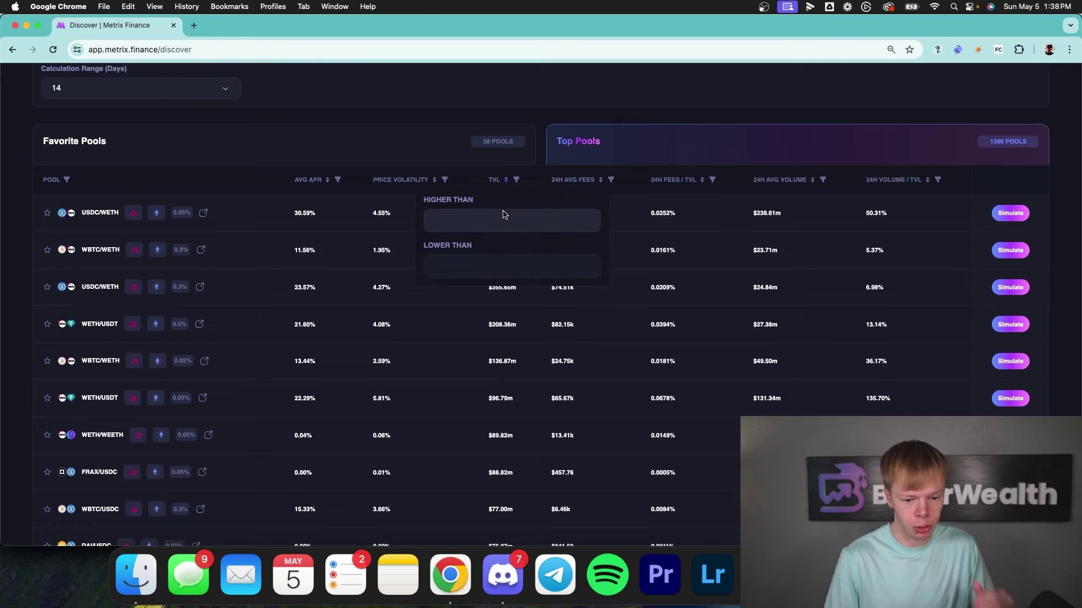
pyautogui.write('500000')
pyautogui.doubleClick(534, 222)
pyautogui.click(557, 121)
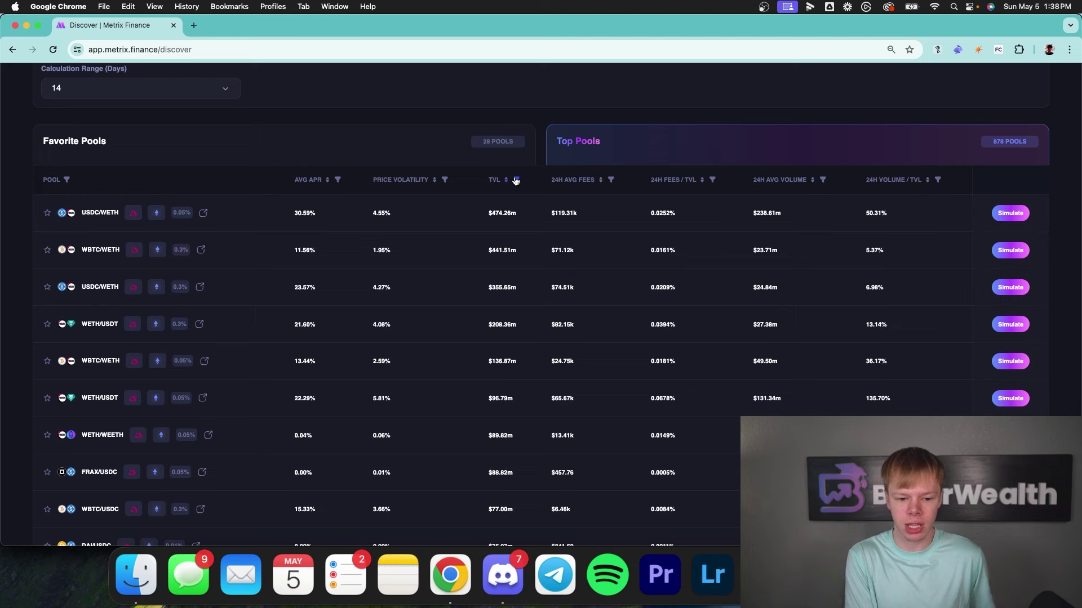
pyautogui.click(516, 180)
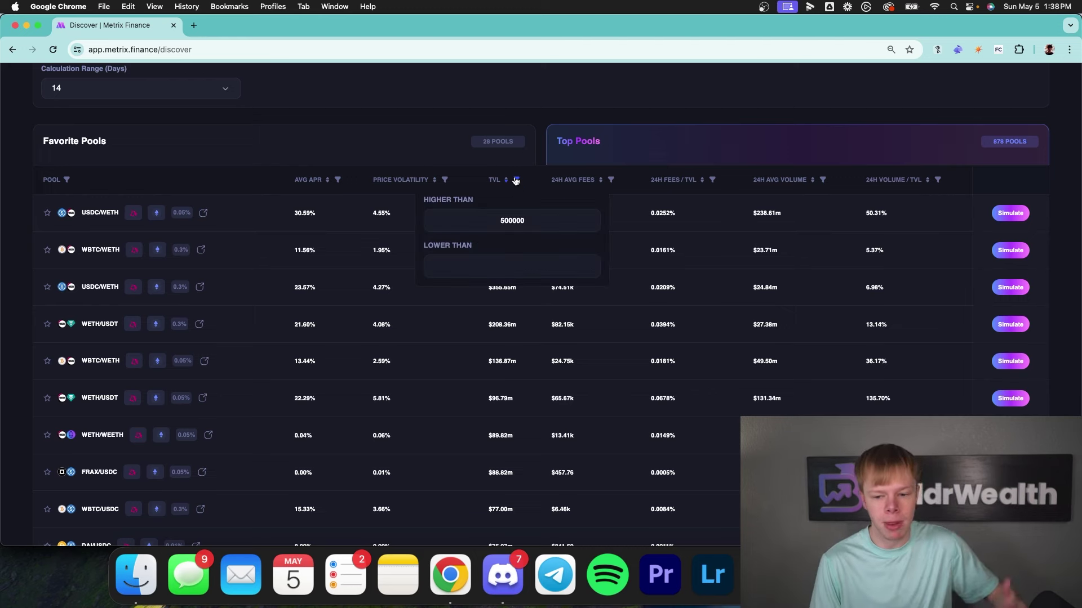
pyautogui.doubleClick(524, 221)
pyautogui.click(1058, 152)
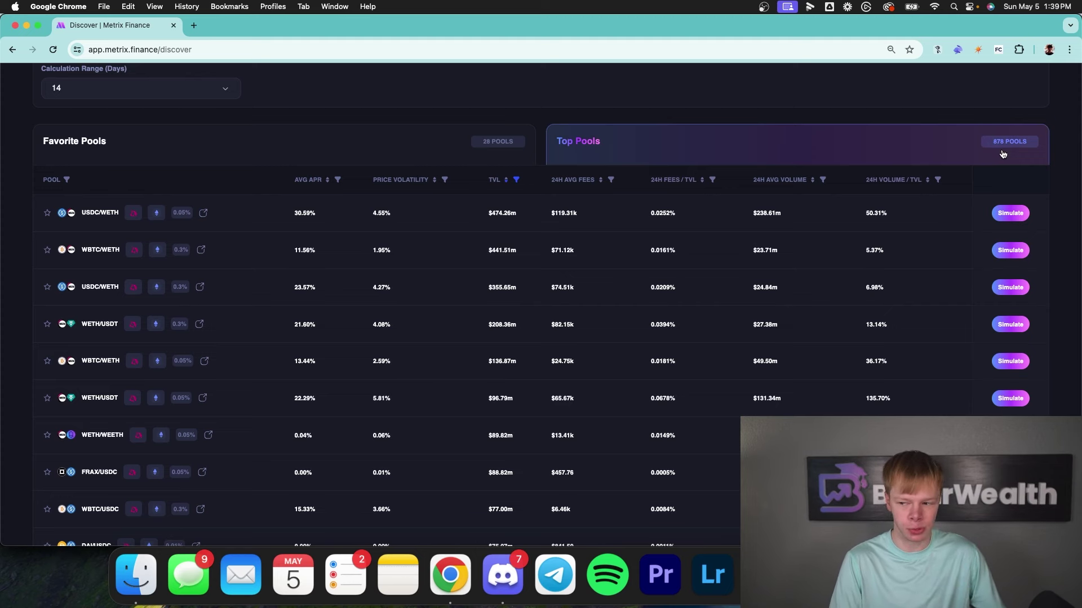
# Filter the pools to average APR higher than 10.
pyautogui.click(337, 179)
pyautogui.click(364, 215)
pyautogui.write('10')
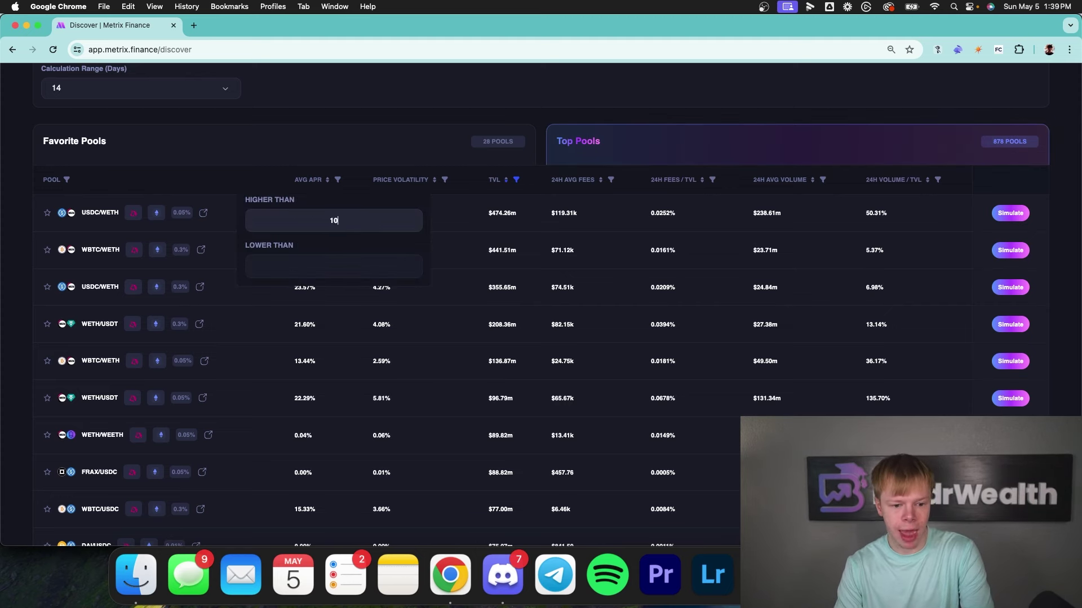
pyautogui.click(352, 116)
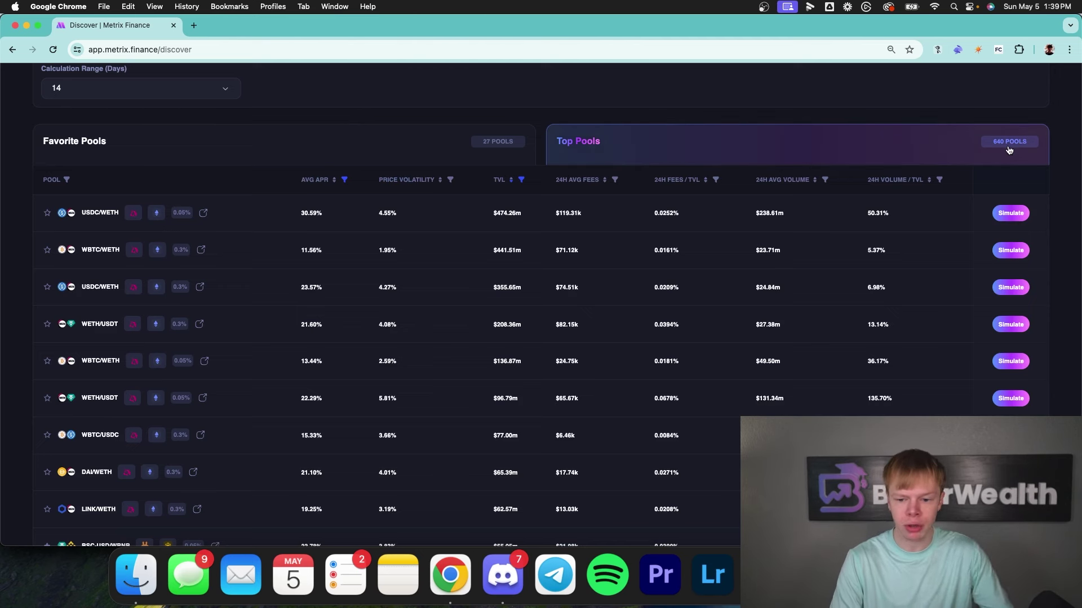
# Set the pool filter to ETH as the first asset, leaving the second asset empty.
pyautogui.click(66, 180)
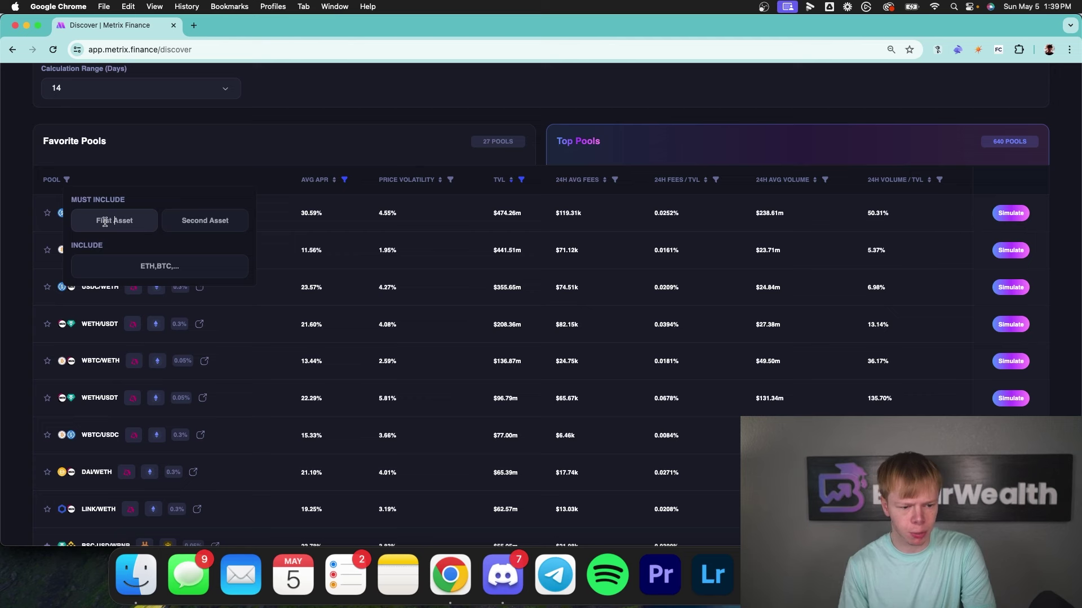
pyautogui.write('ETH')
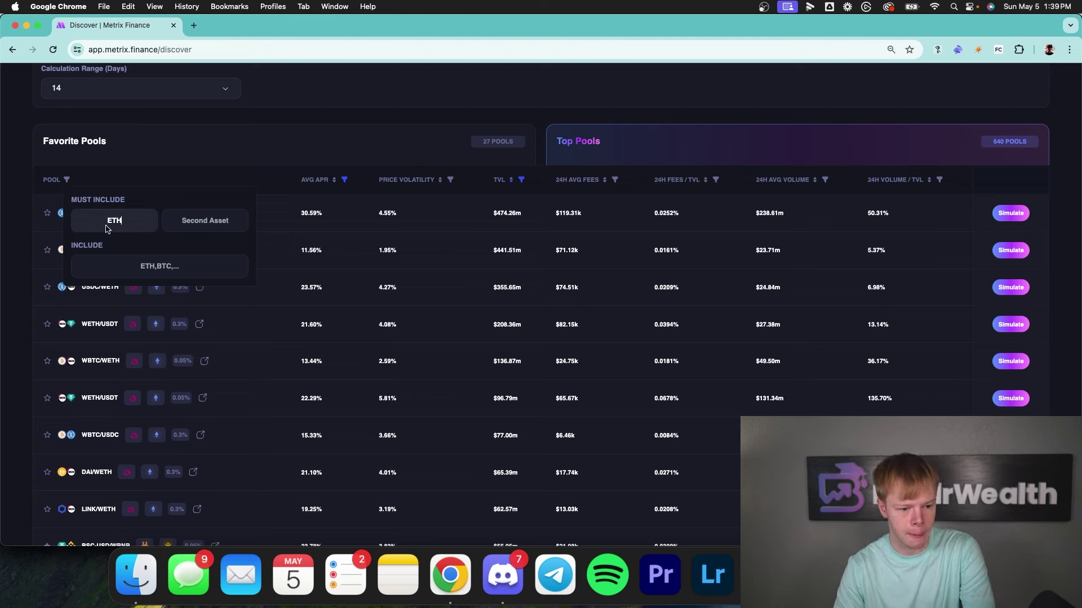
pyautogui.click(197, 221)
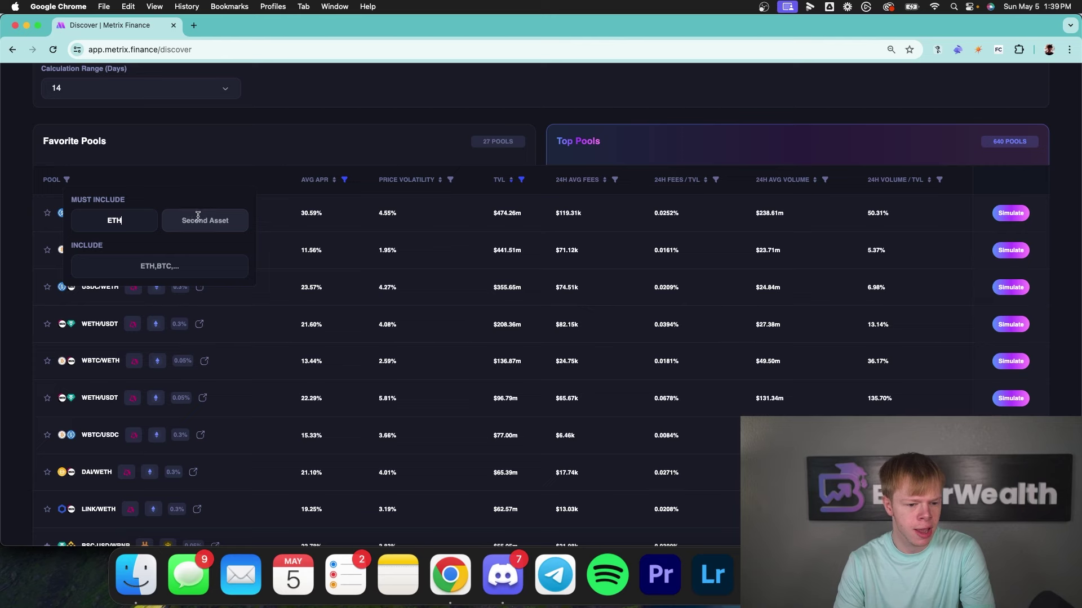
pyautogui.write('BTC')
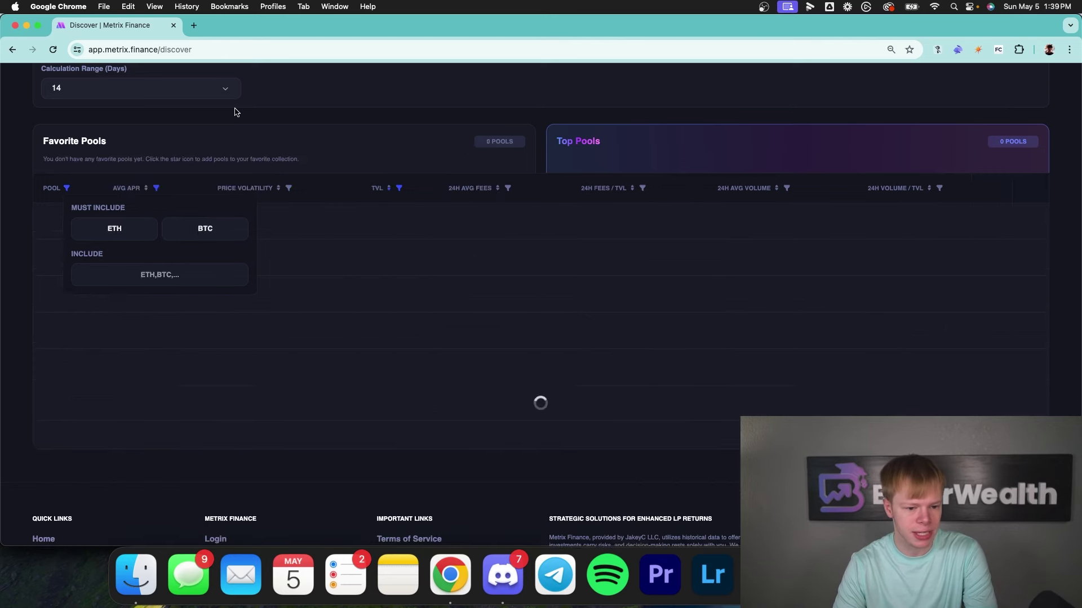
pyautogui.click(66, 180)
pyautogui.doubleClick(208, 221)
pyautogui.press('BackSpace')
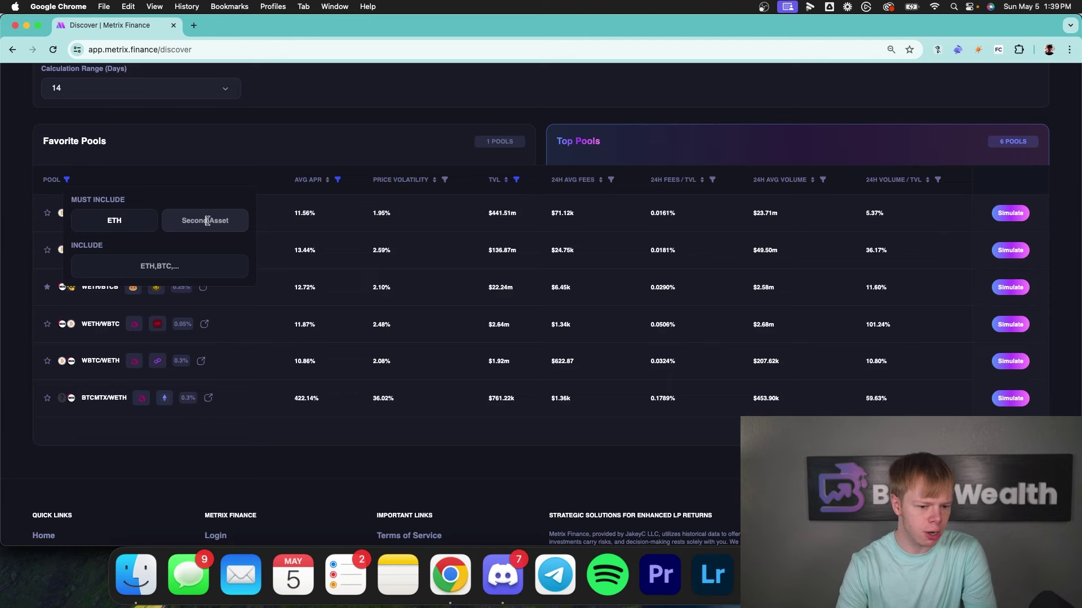
pyautogui.click(181, 115)
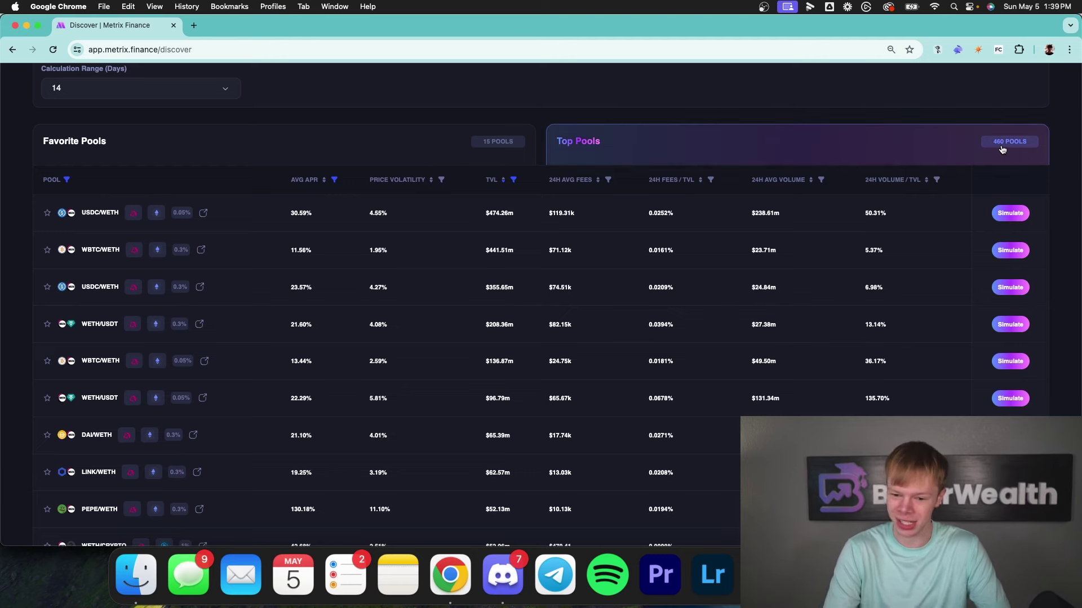
# Cap the average APR filter at 1000, keeping the minimum at 10.
pyautogui.scroll(-3, 986, 172)
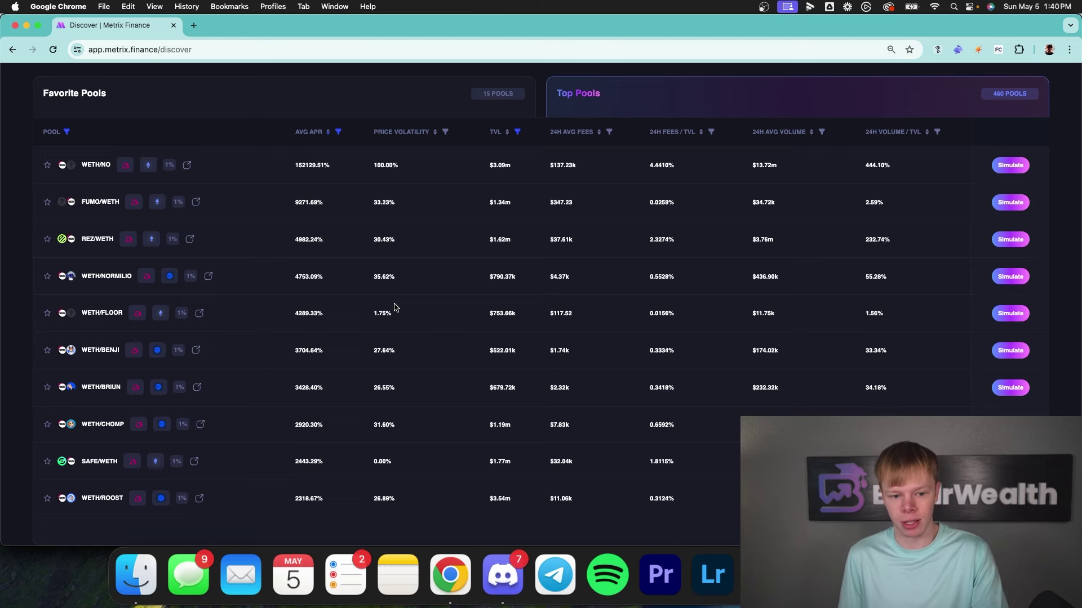
pyautogui.click(338, 132)
pyautogui.click(331, 214)
pyautogui.write('1000')
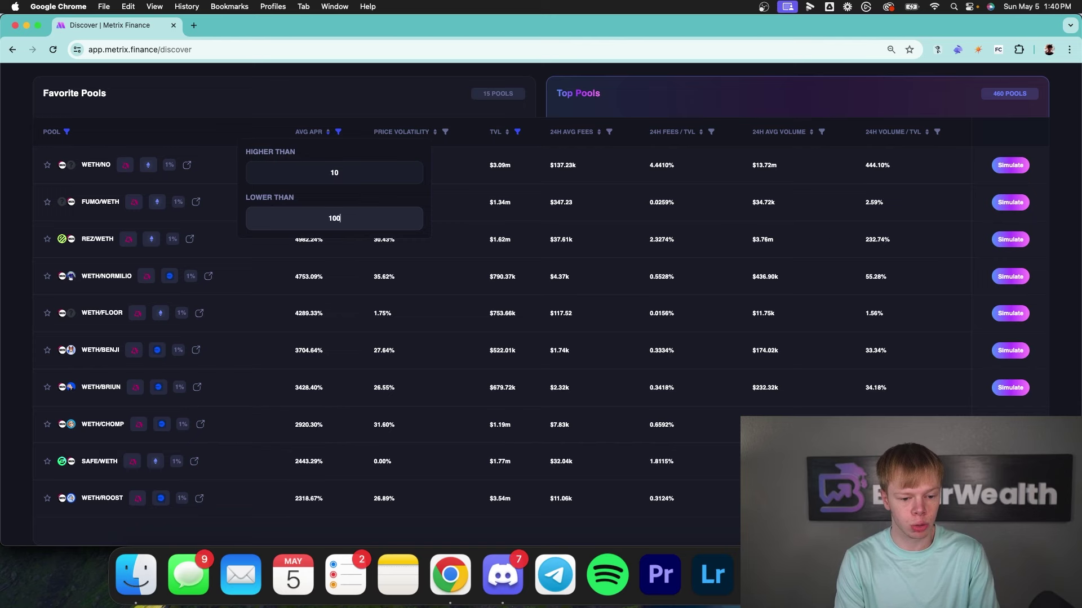
pyautogui.click(1036, 130)
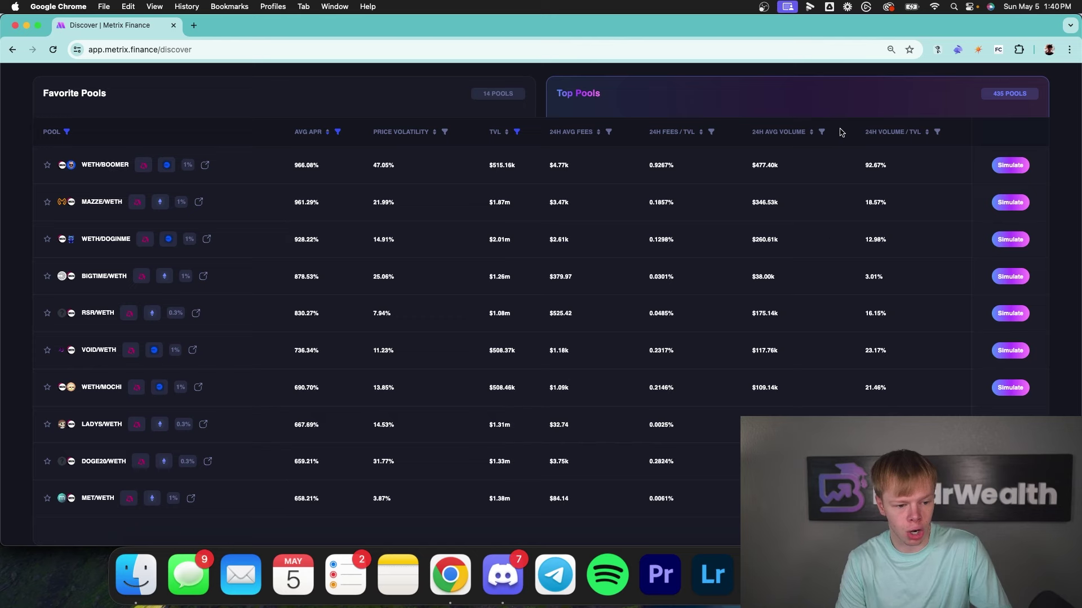
# Sort the pools by 24H Fees/TVL, highest first.
pyautogui.click(658, 134)
pyautogui.click(682, 138)
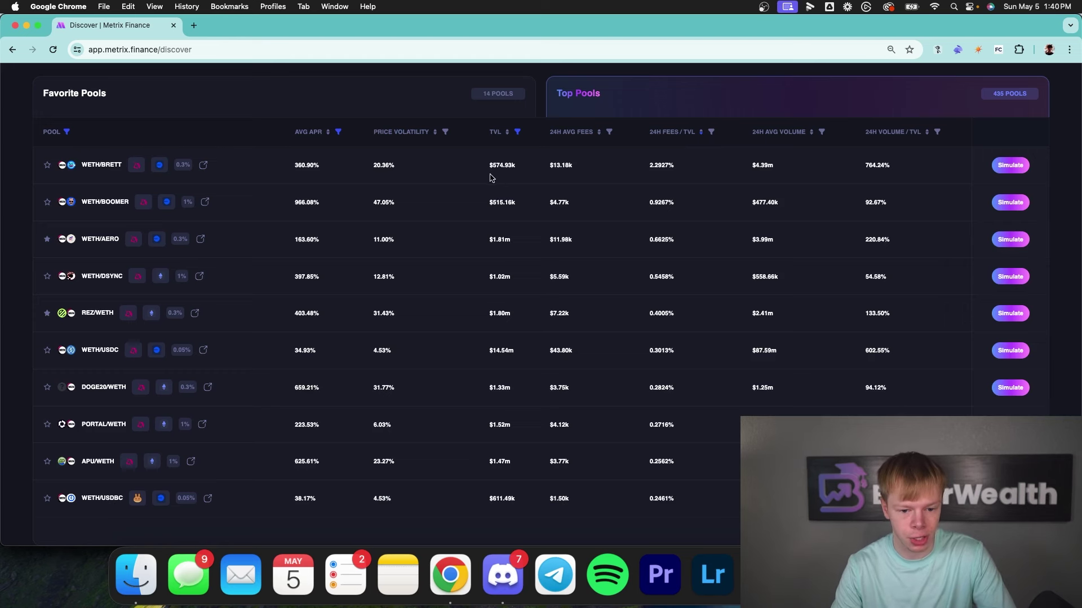
pyautogui.doubleClick(566, 165)
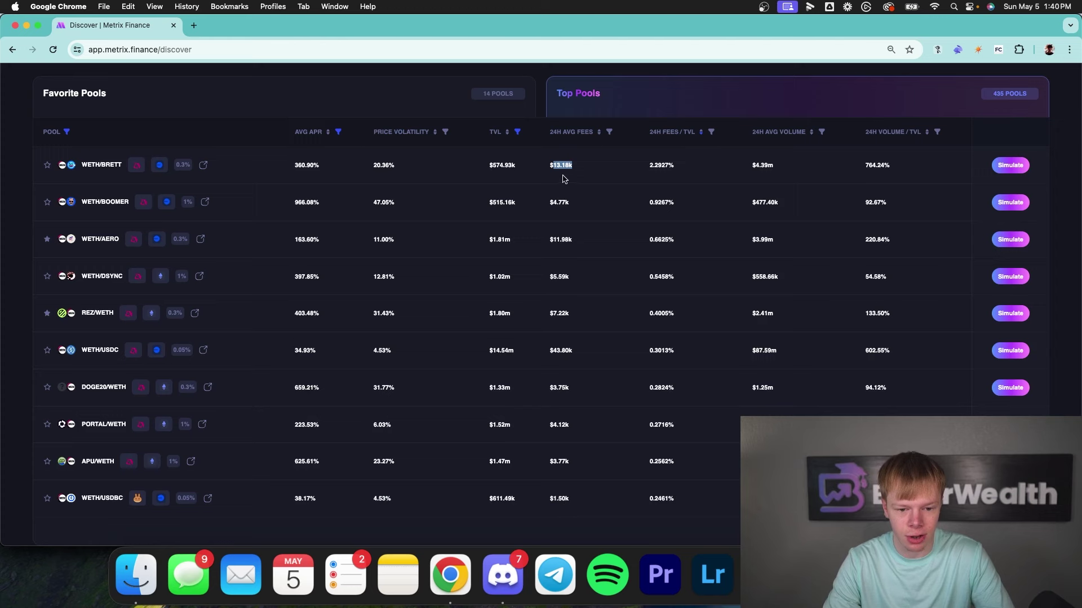
pyautogui.click(501, 166)
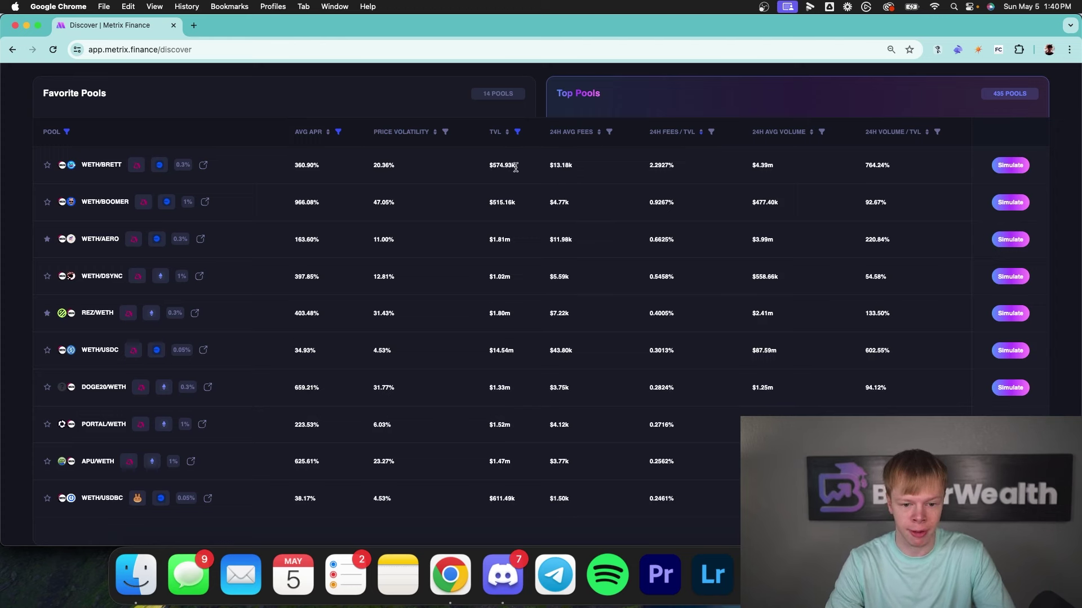
pyautogui.click(675, 169)
pyautogui.scroll(-2, 681, 210)
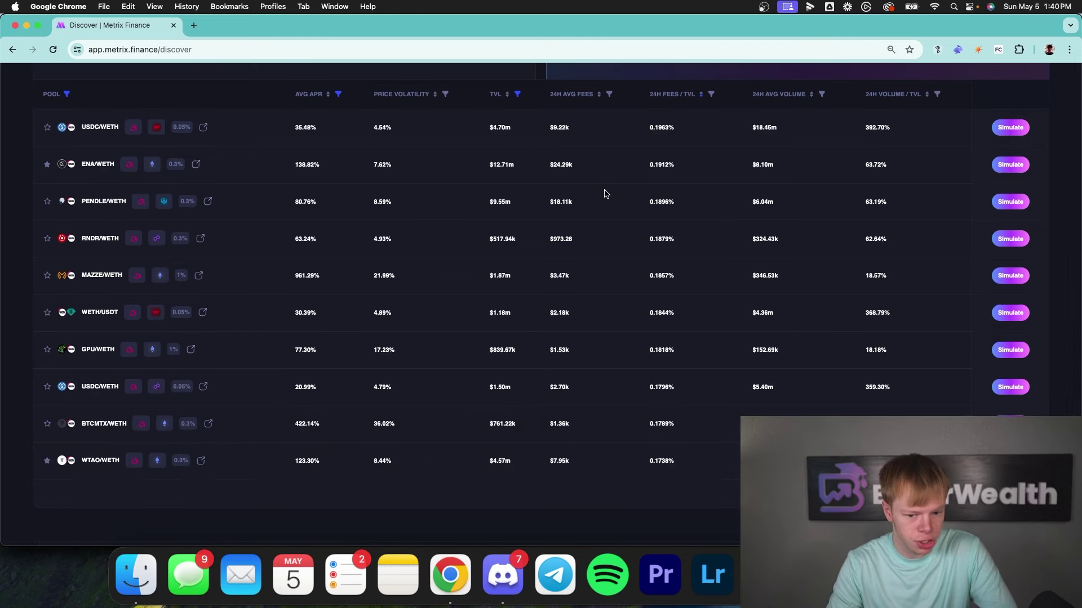
pyautogui.scroll(-1, 556, 354)
pyautogui.scroll(-1, 556, 354)
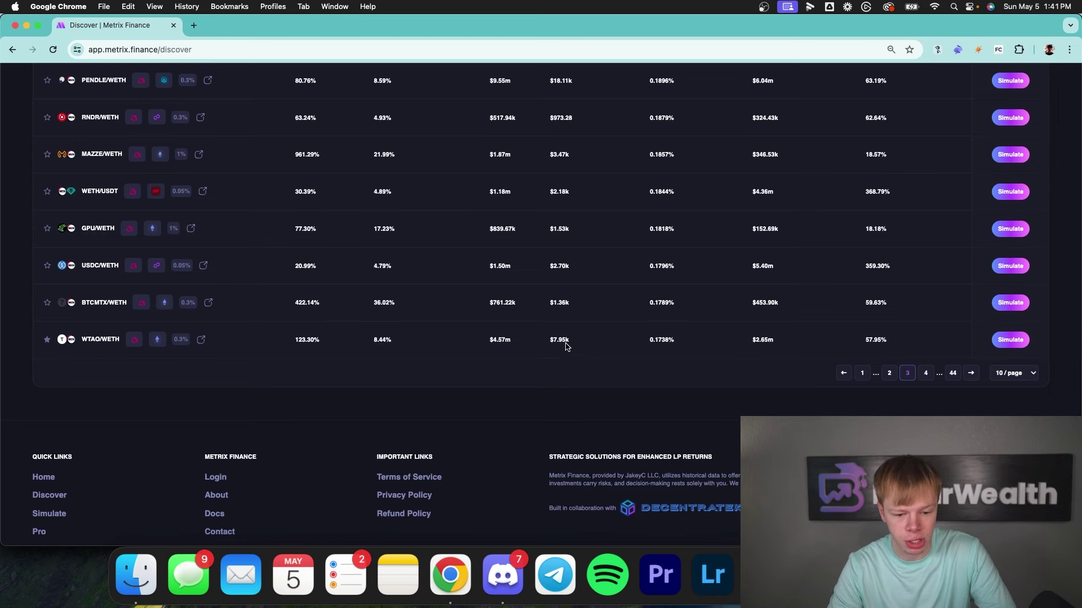
pyautogui.scroll(-1, 563, 345)
pyautogui.doubleClick(502, 313)
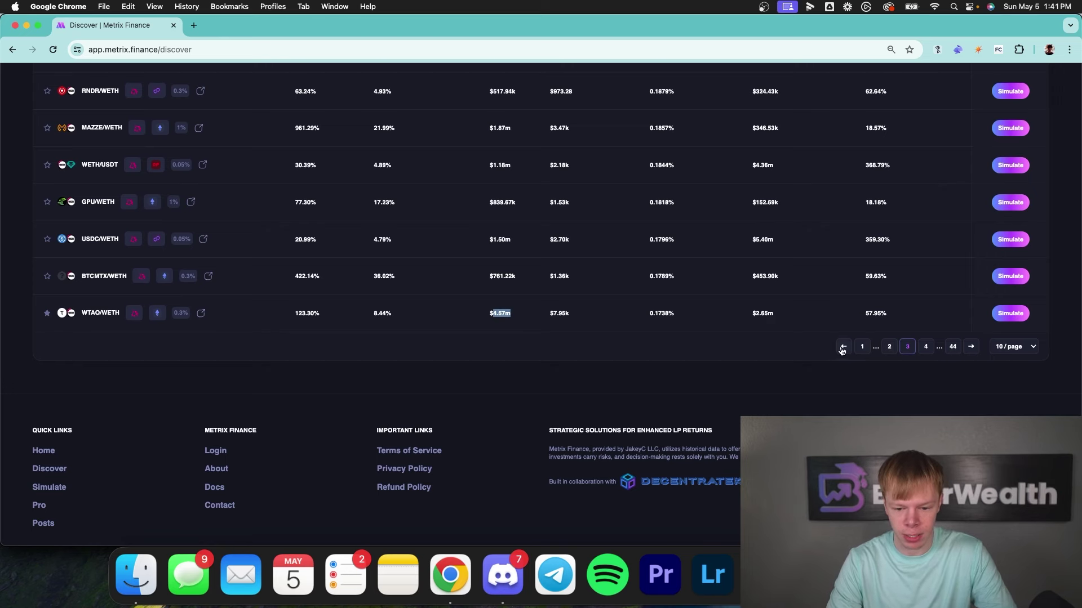
pyautogui.doubleClick(655, 313)
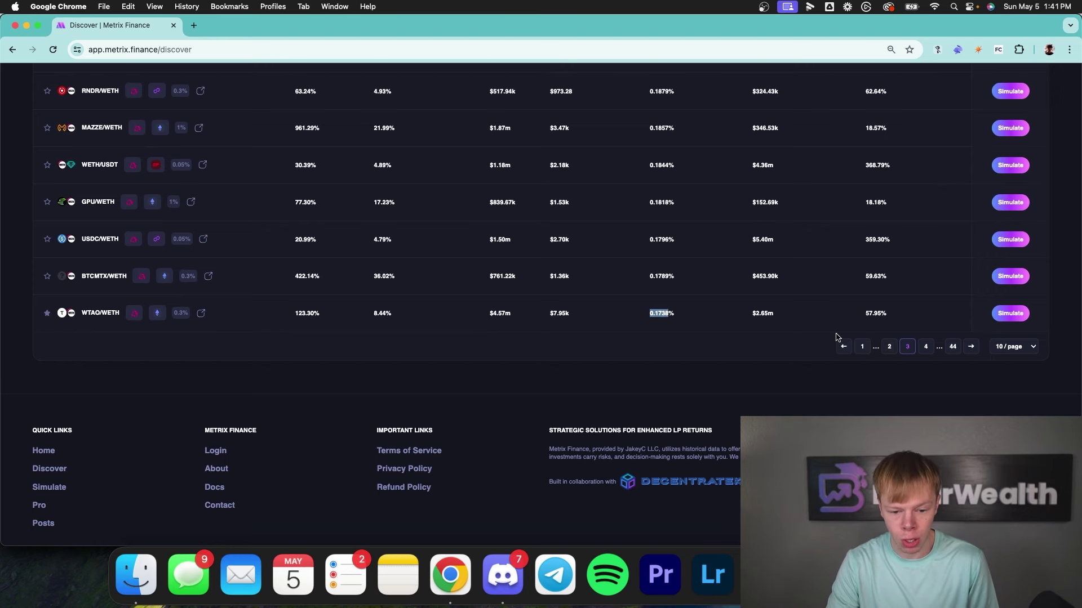
pyautogui.click(862, 346)
pyautogui.scroll(5, 861, 346)
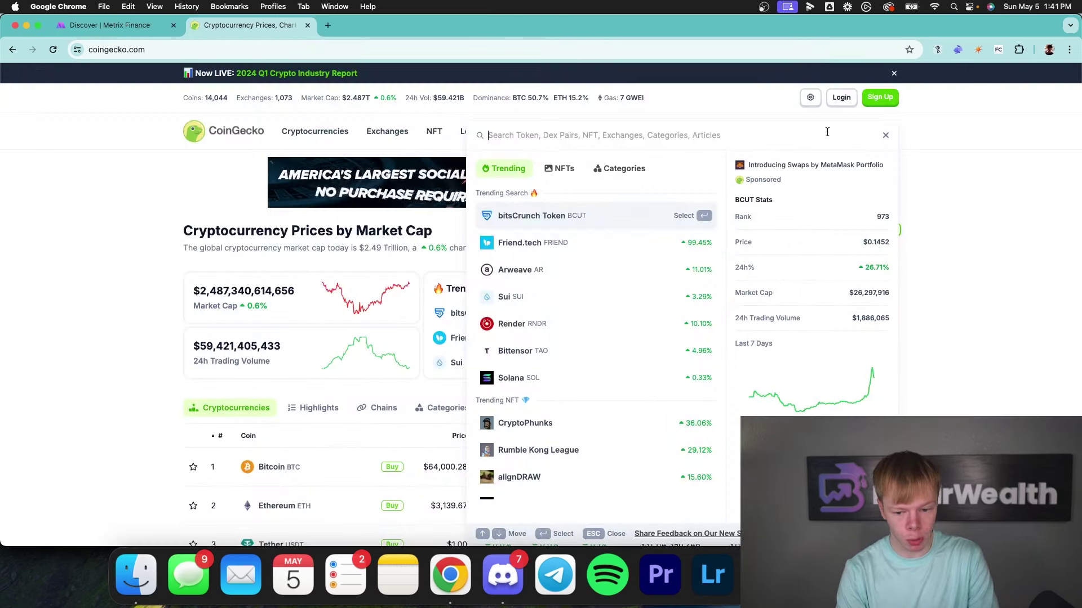
# Search 'brett' on CoinGecko, open the Brett coin page, and check its market cap.
pyautogui.write('tt')
pyautogui.click(630, 219)
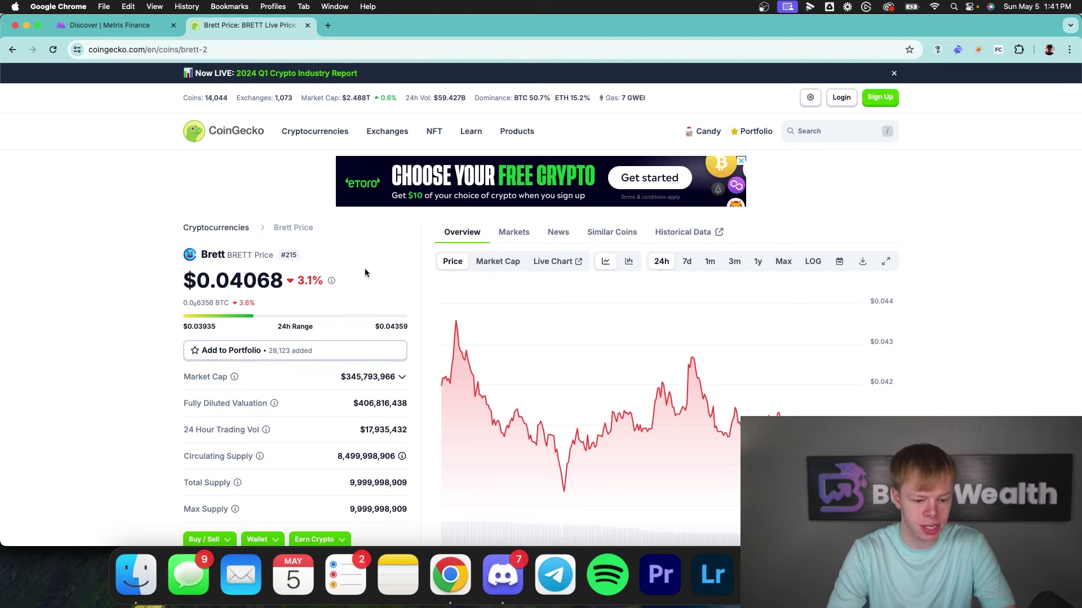
pyautogui.scroll(-1, 356, 273)
pyautogui.tripleClick(376, 337)
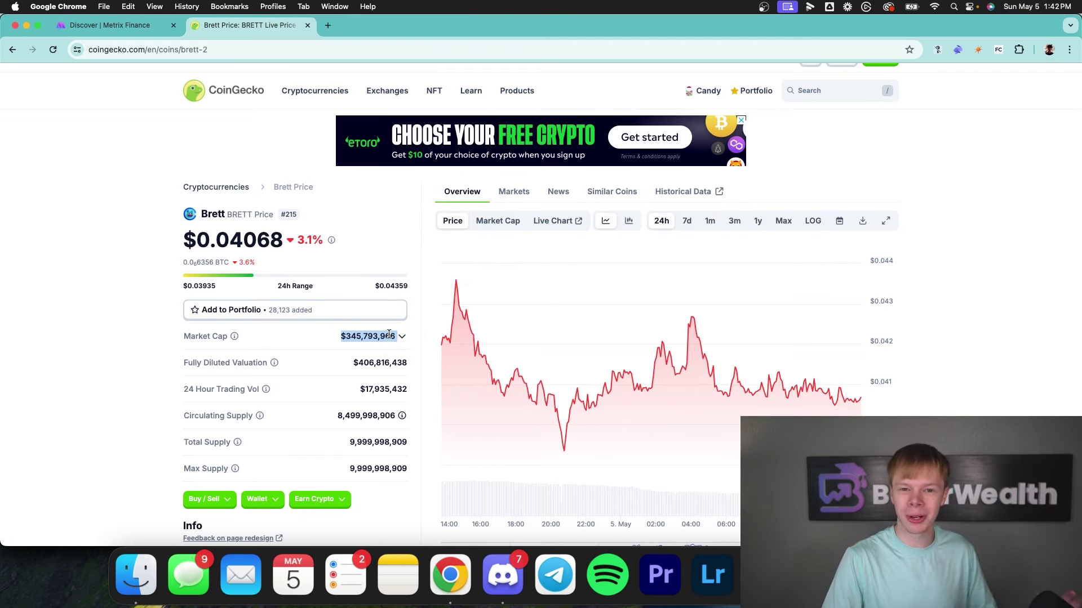
pyautogui.moveTo(389, 338); pyautogui.dragTo(389, 340)
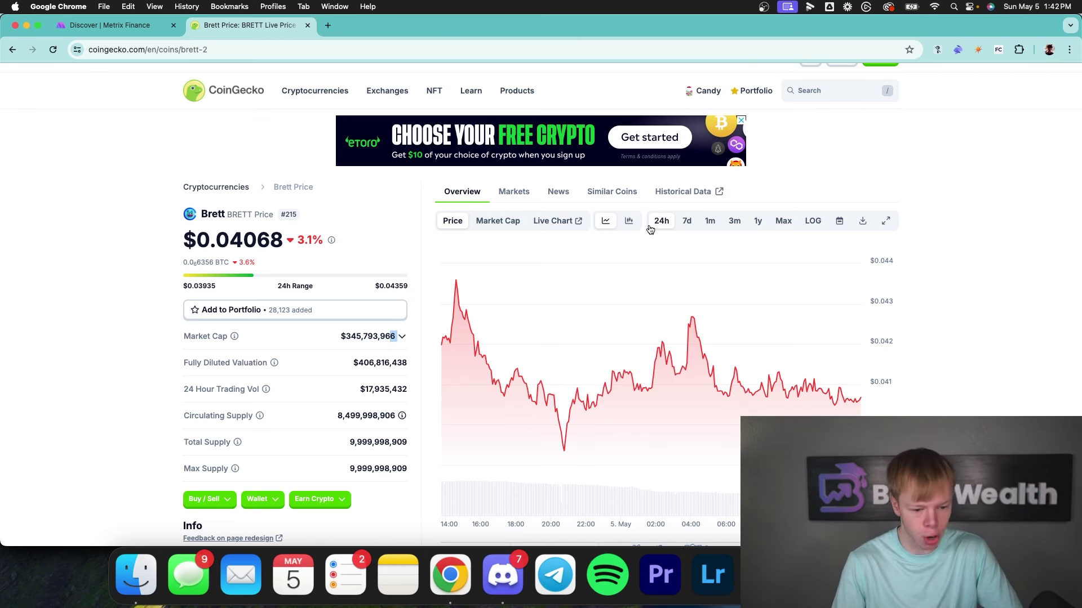
# Cycle Brett's price chart through 7d, 1m, 3m and 1y, ending on 3 months.
pyautogui.click(686, 220)
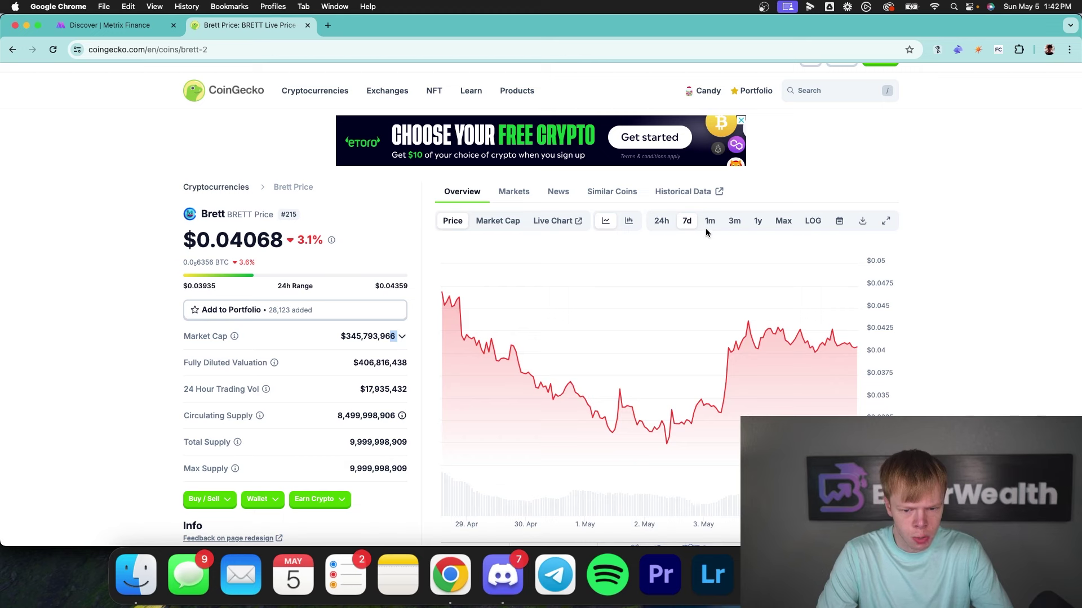
pyautogui.moveTo(455, 281)
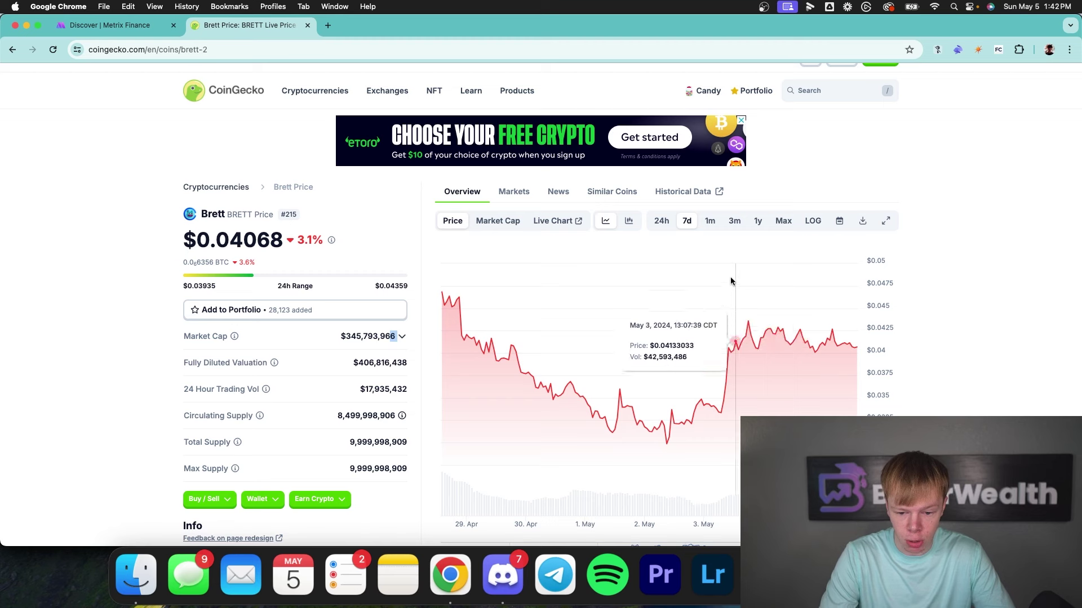
pyautogui.click(710, 224)
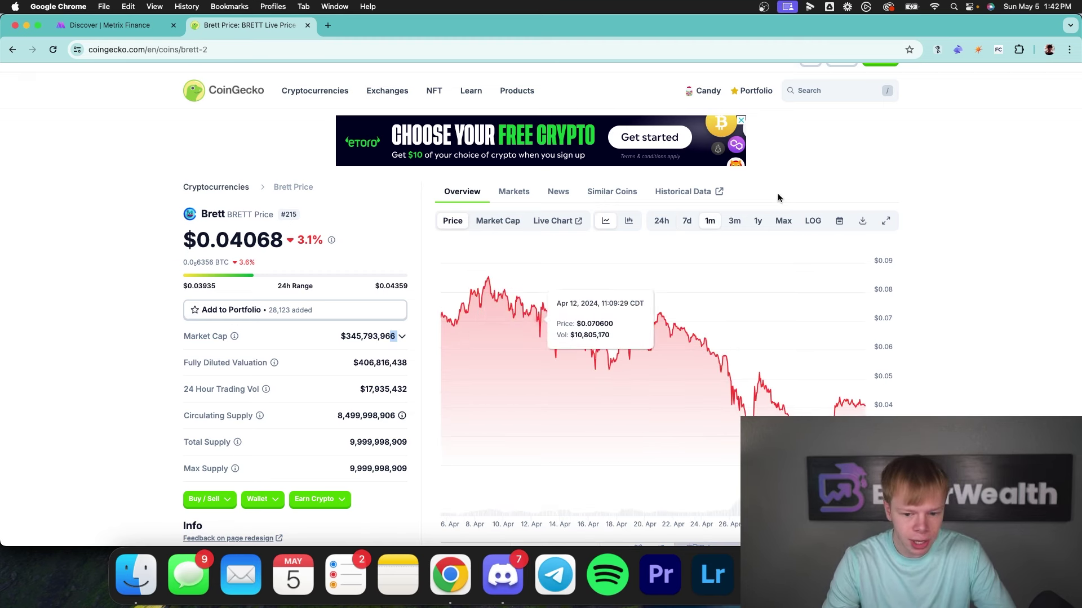
pyautogui.click(735, 221)
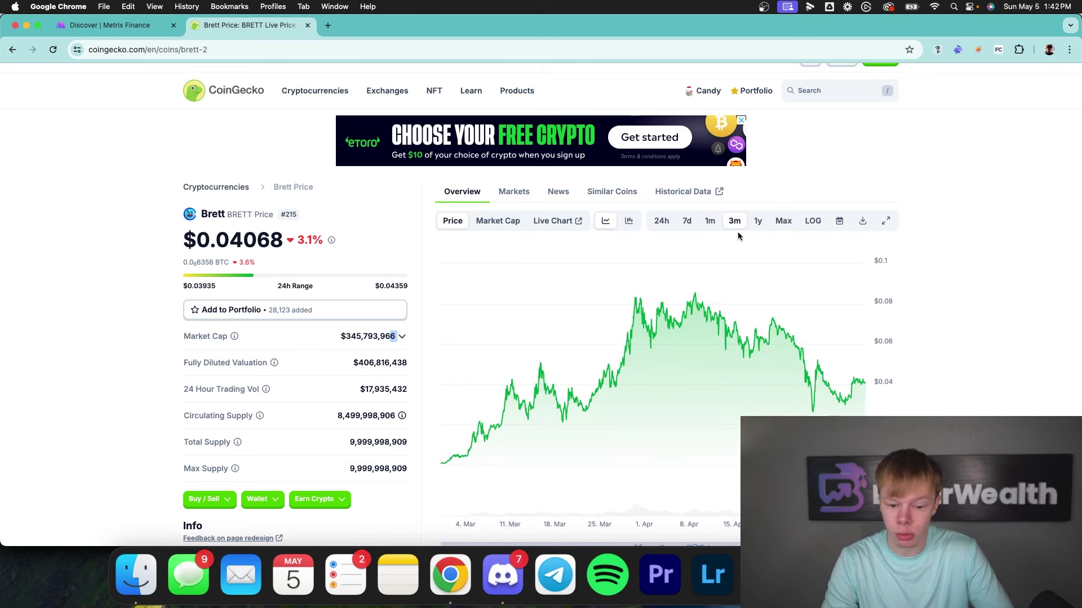
pyautogui.click(758, 222)
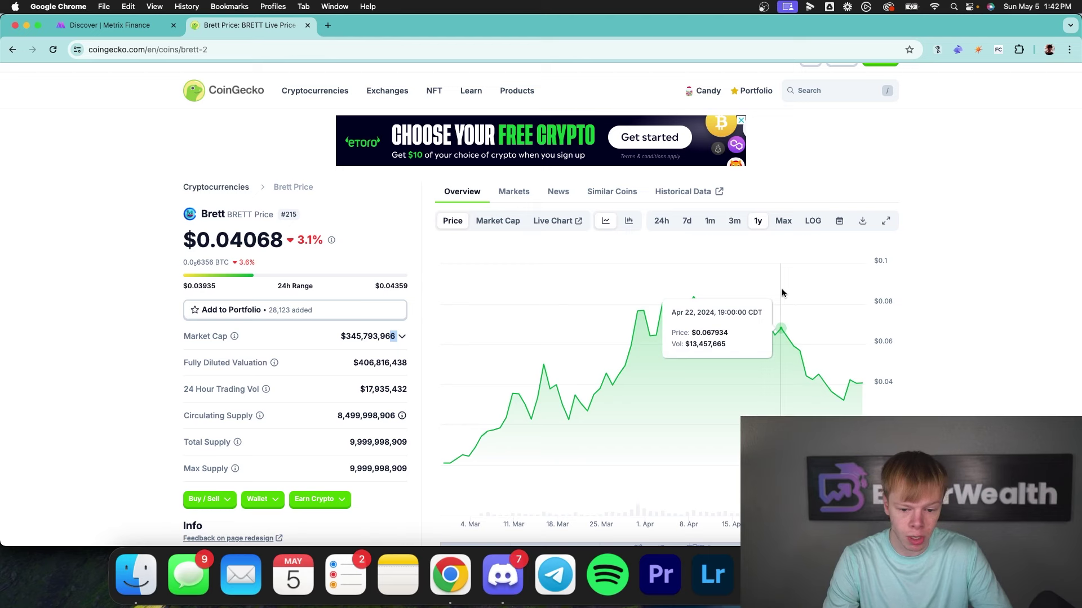
pyautogui.click(735, 224)
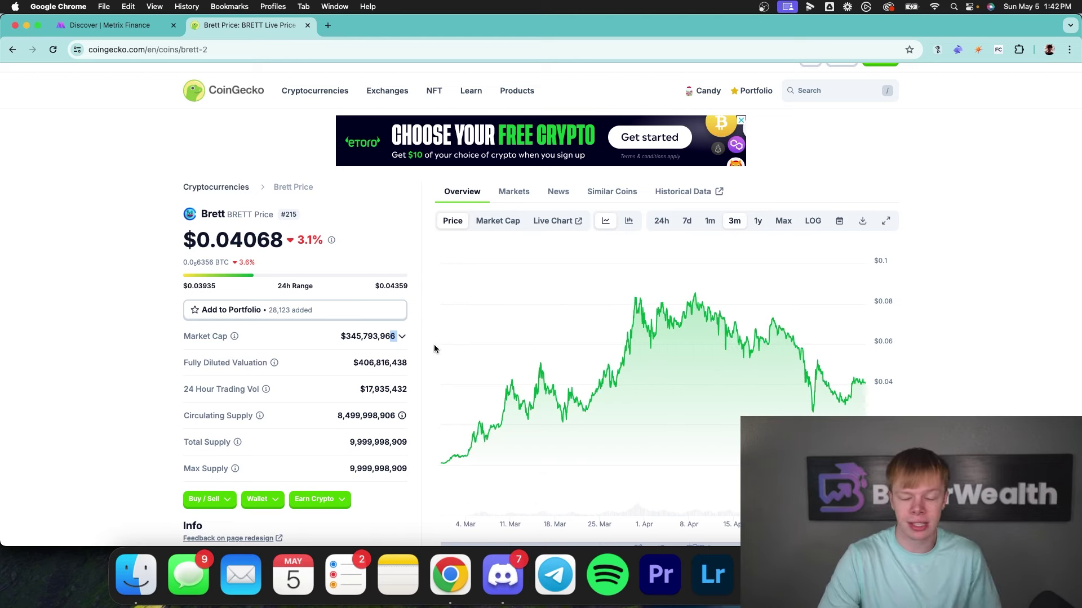
pyautogui.scroll(1, 434, 345)
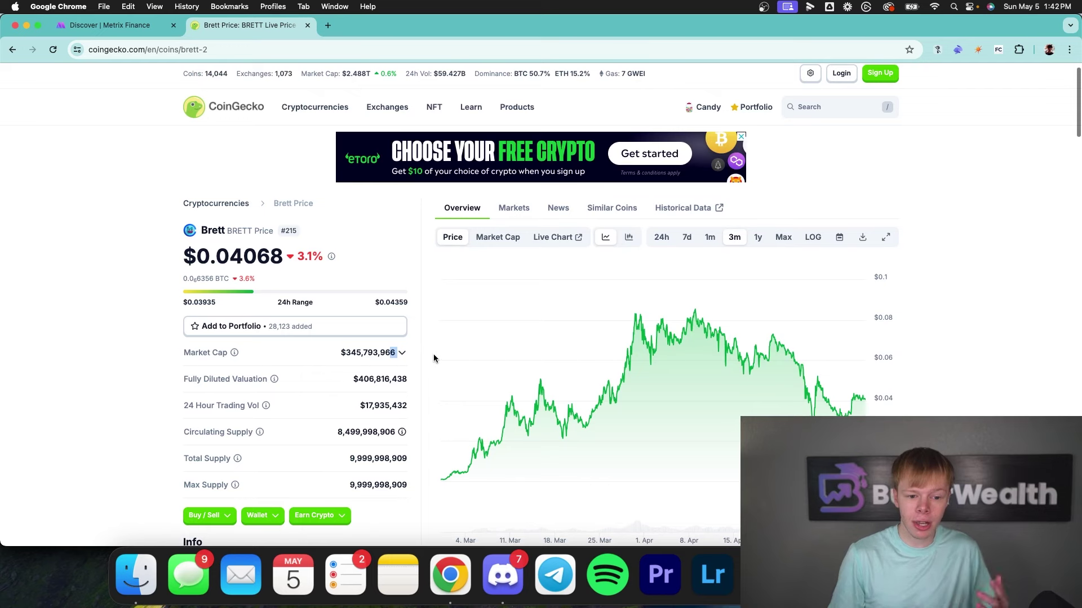
pyautogui.click(118, 24)
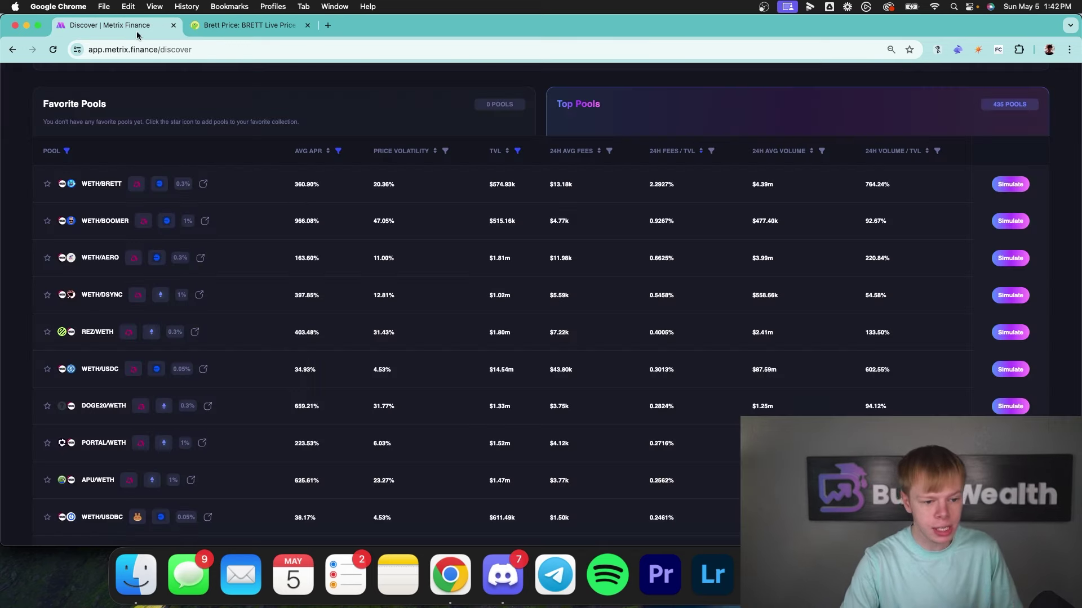
pyautogui.doubleClick(303, 184)
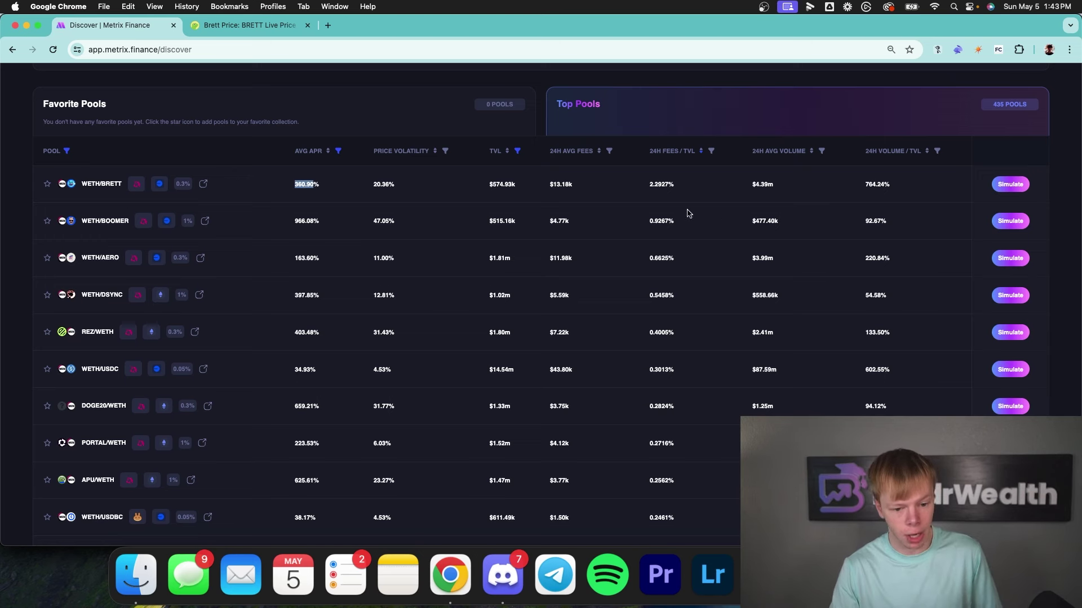
pyautogui.click(499, 191)
pyautogui.doubleClick(501, 192)
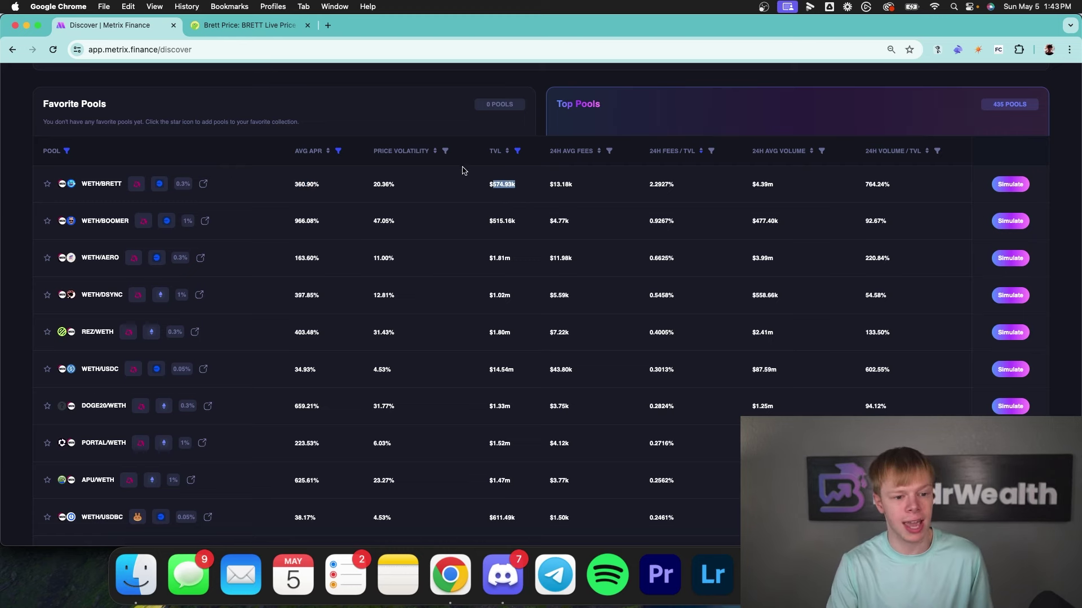
pyautogui.click(217, 25)
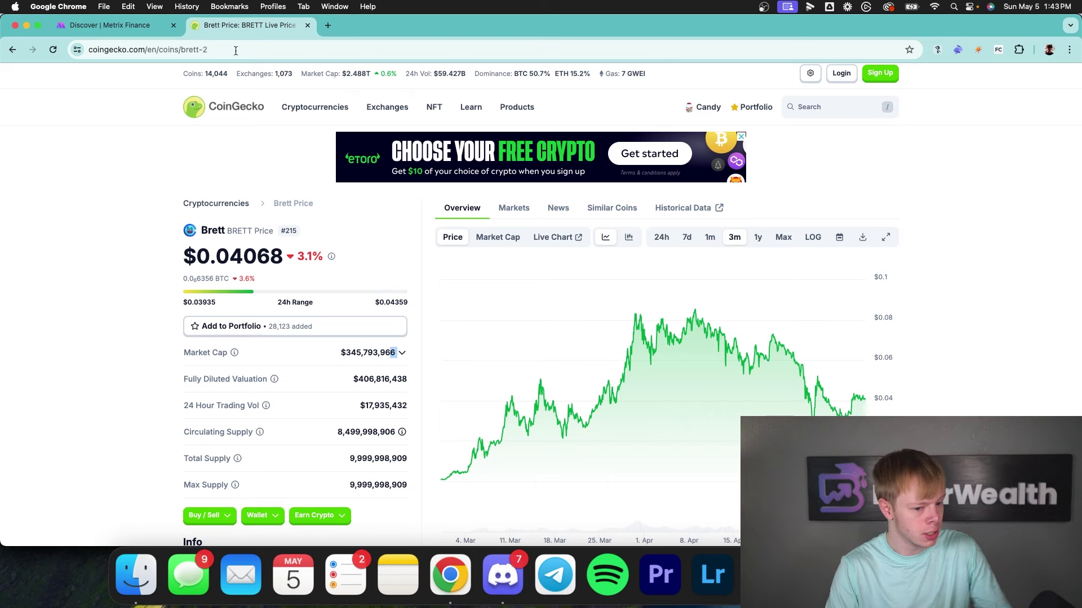
# Visit the official BASED BRETT website from the Brett page, then go back to the Brett price tab.
pyautogui.scroll(-5, 245, 226)
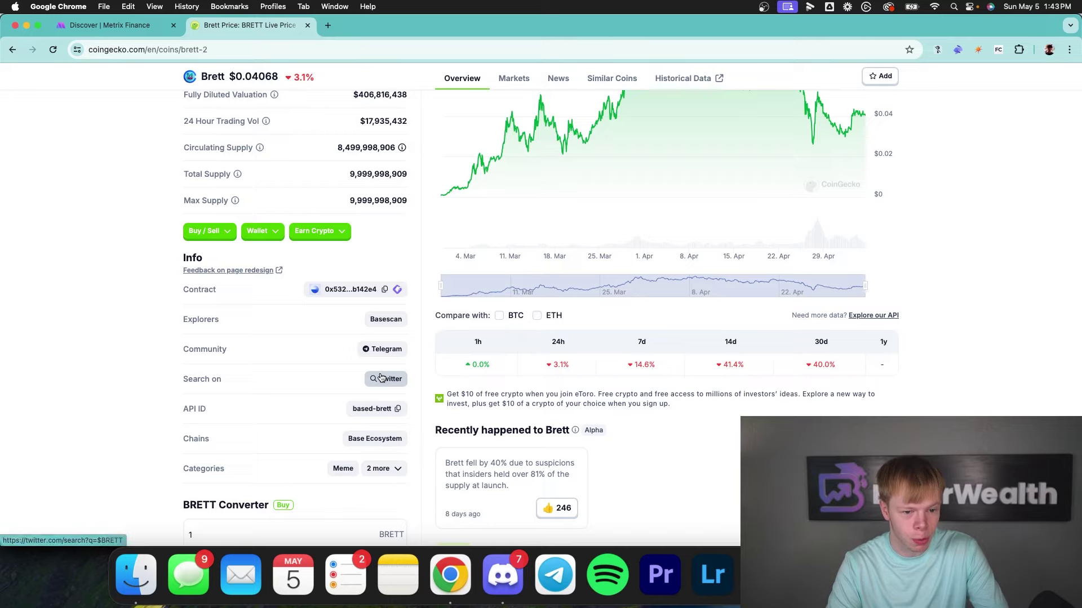
pyautogui.scroll(-2, 382, 374)
pyautogui.click(382, 375)
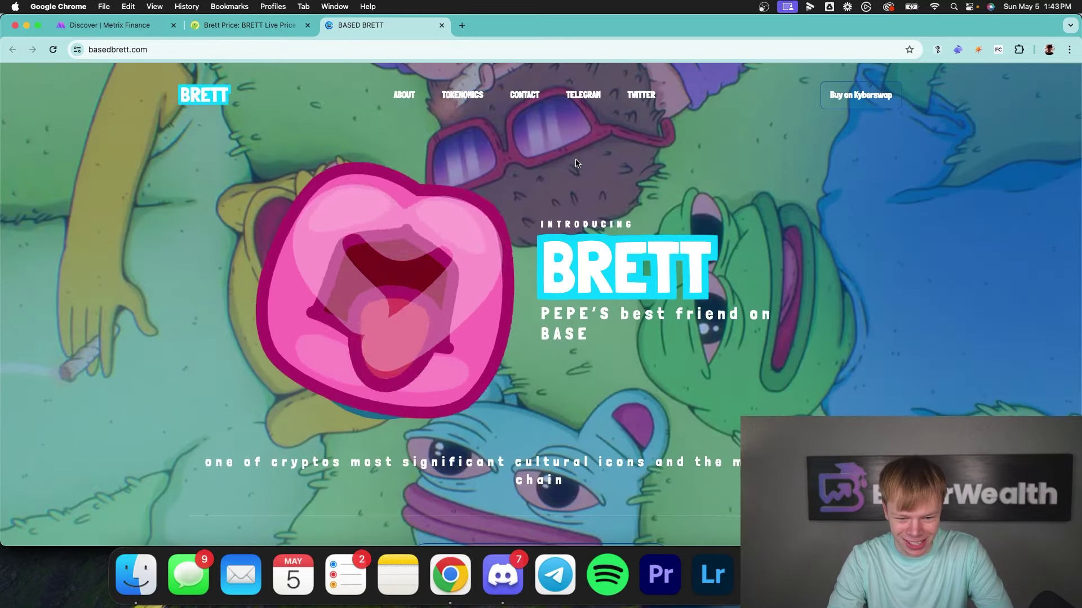
pyautogui.doubleClick(718, 317)
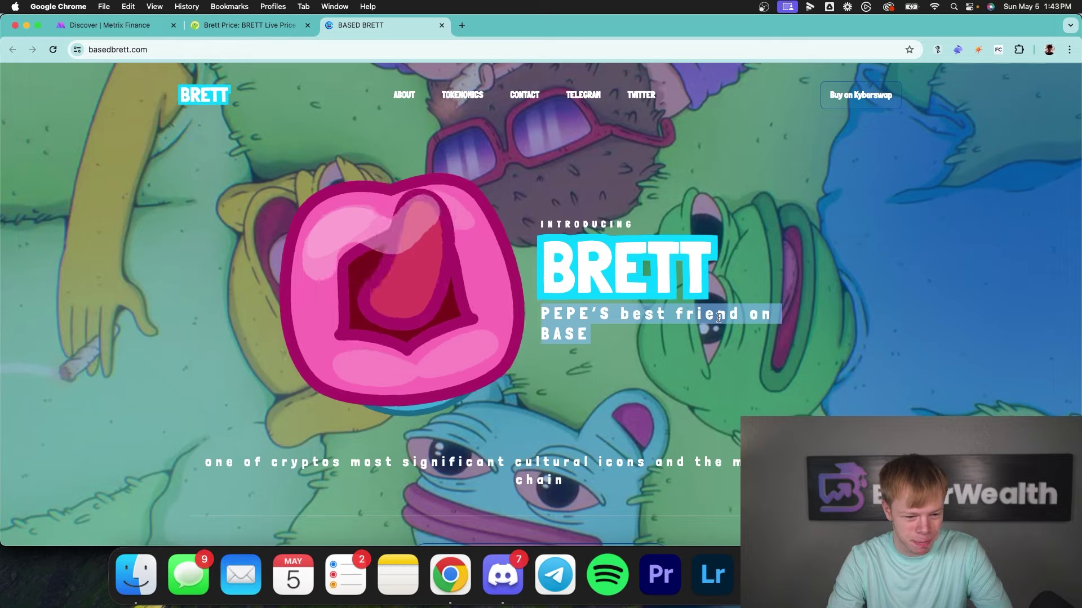
pyautogui.scroll(-6, 449, 127)
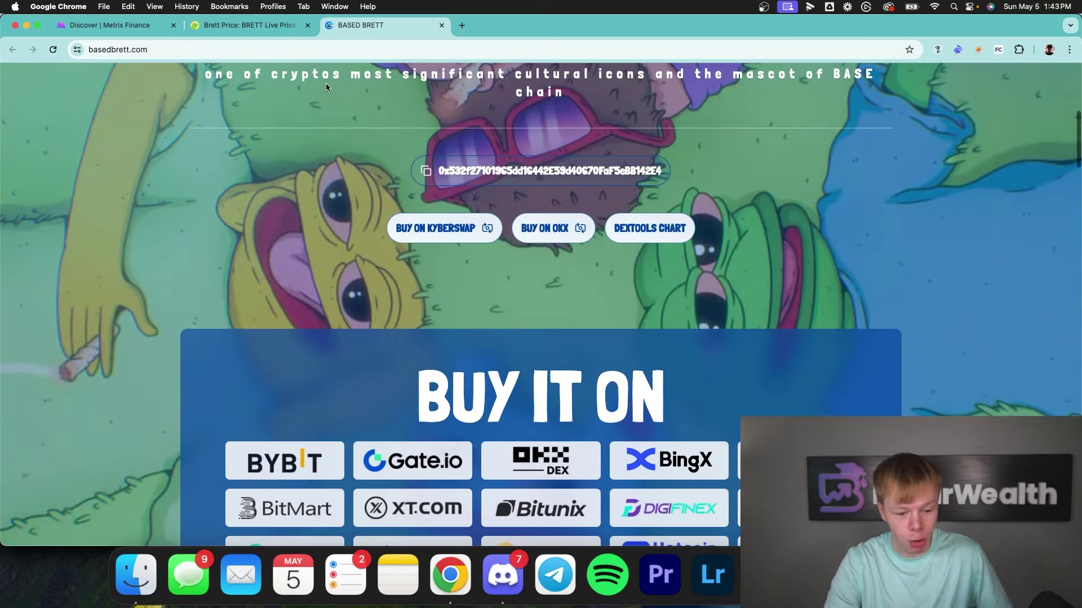
pyautogui.click(286, 30)
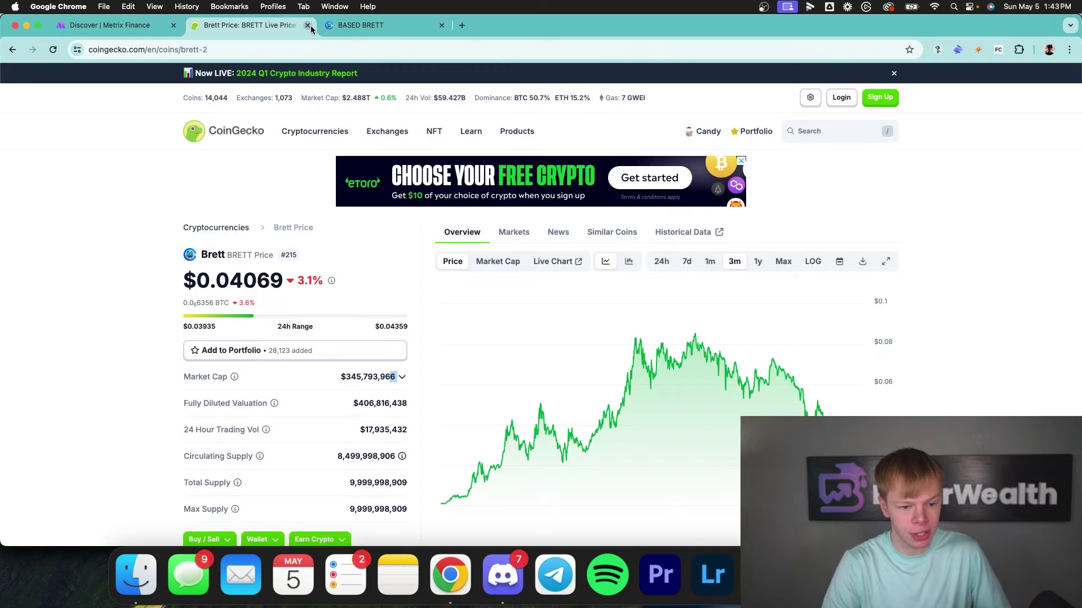
# Close the Brett price and BASED BRETT tabs, then review the WETH/BRETT row in Top Pools.
pyautogui.click(308, 25)
pyautogui.click(307, 25)
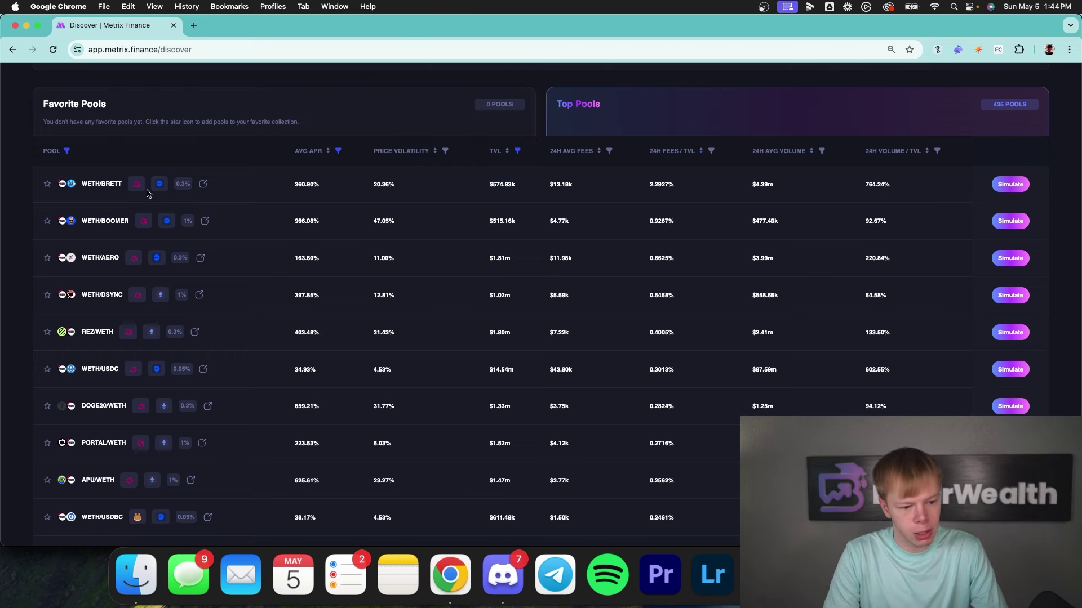
pyautogui.moveTo(80, 183); pyautogui.dragTo(394, 192)
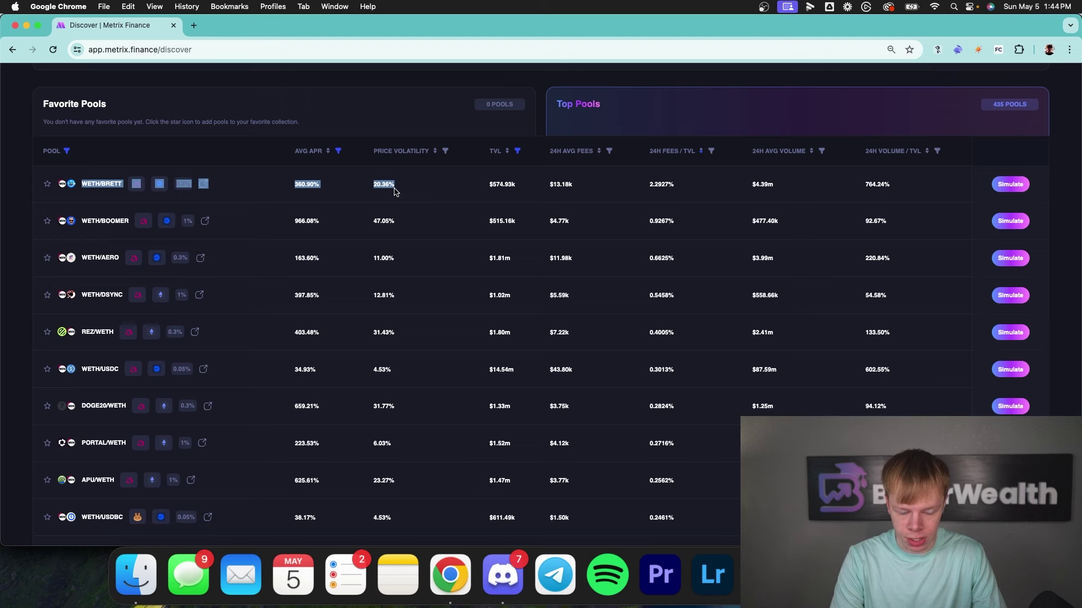
pyautogui.click(395, 191)
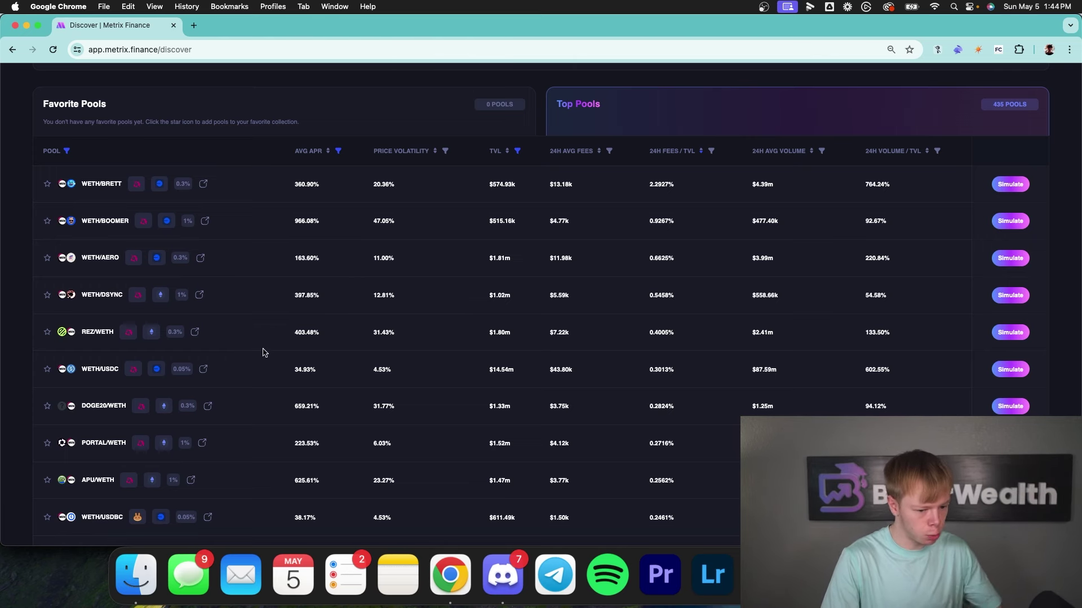
pyautogui.scroll(-3, 272, 352)
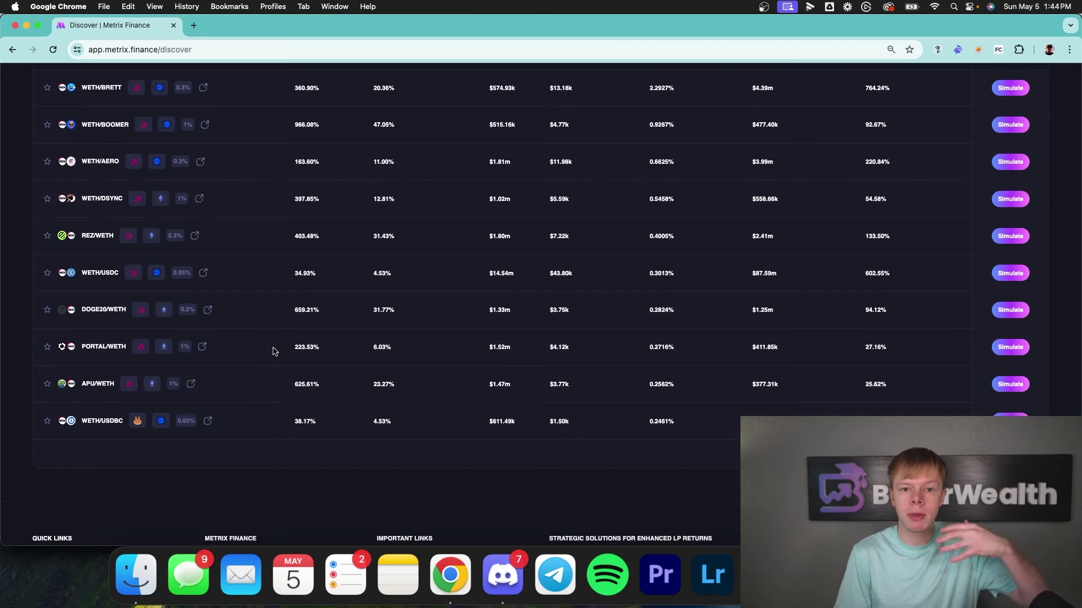
pyautogui.scroll(3, 276, 350)
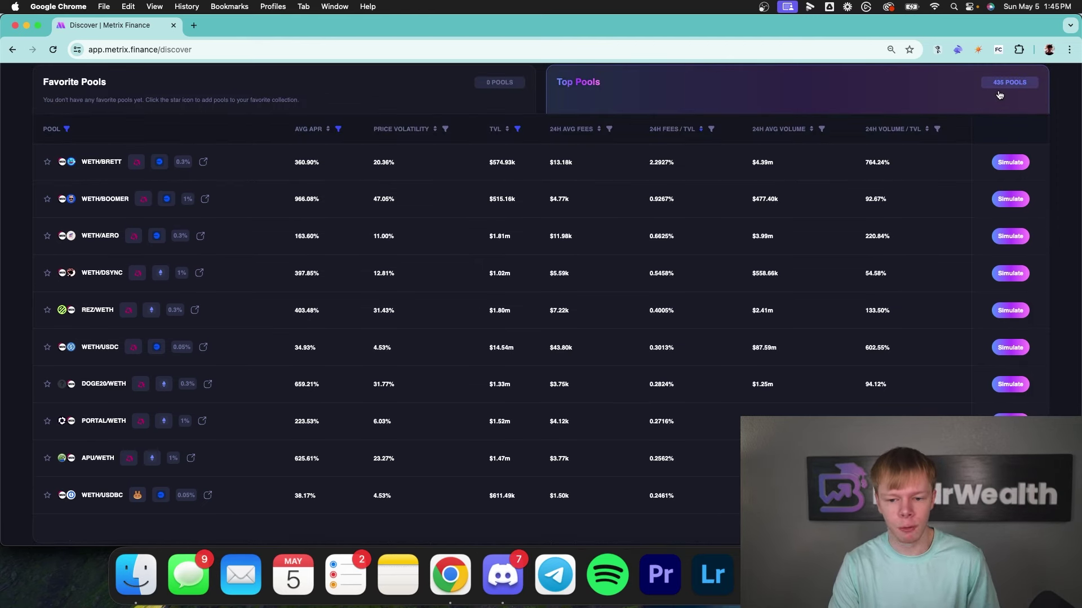
# Filter top pools to 24h fees/TVL above 0.5 (78 left) and highlight WETH/AERO's 163.60% APR.
pyautogui.click(711, 130)
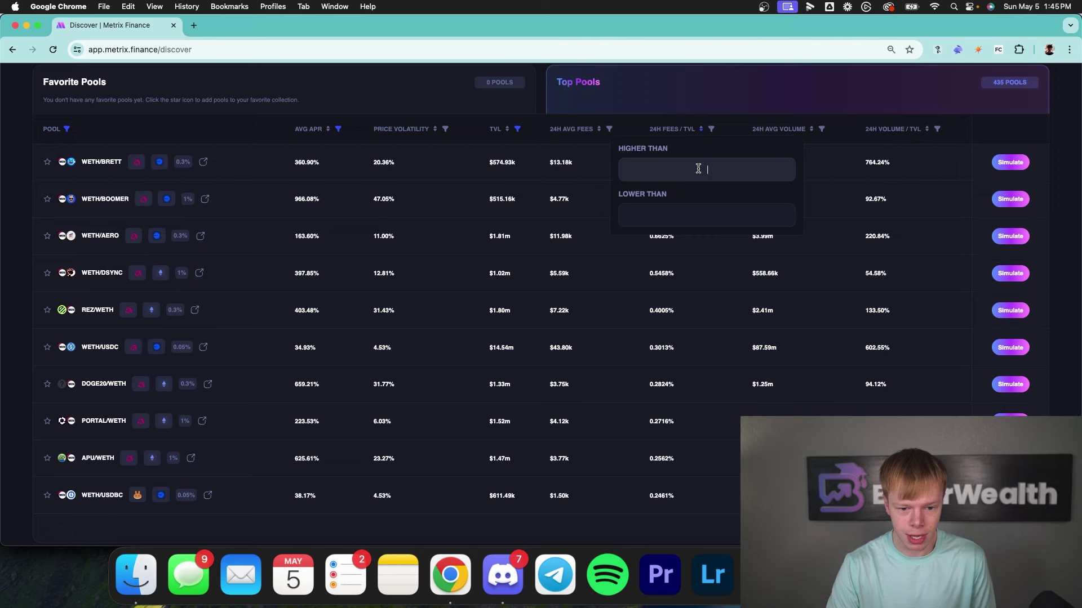
pyautogui.write('0.5')
pyautogui.click(1053, 180)
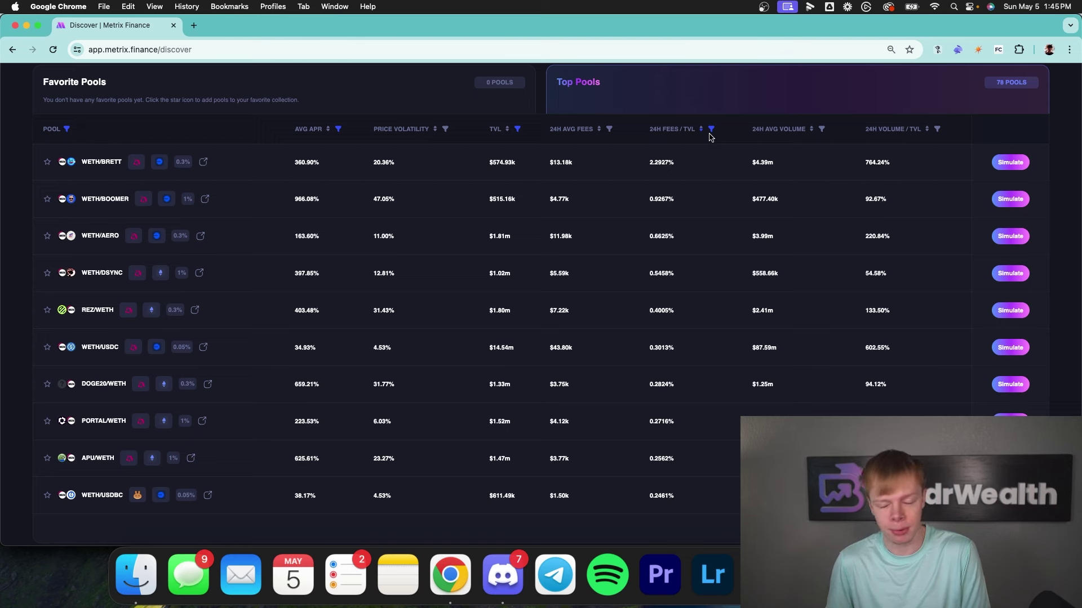
pyautogui.doubleClick(299, 235)
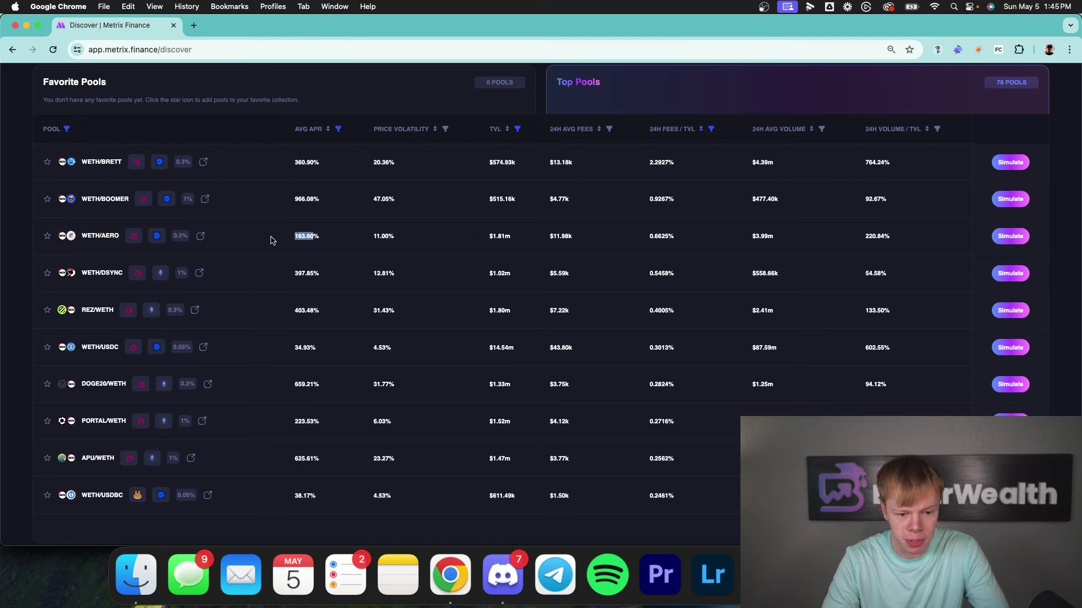
# Start a WETH/AERO simulation, then find Aerodrome Finance on CoinGecko by searching 'aero'.
pyautogui.click(1012, 236)
pyautogui.click(233, 22)
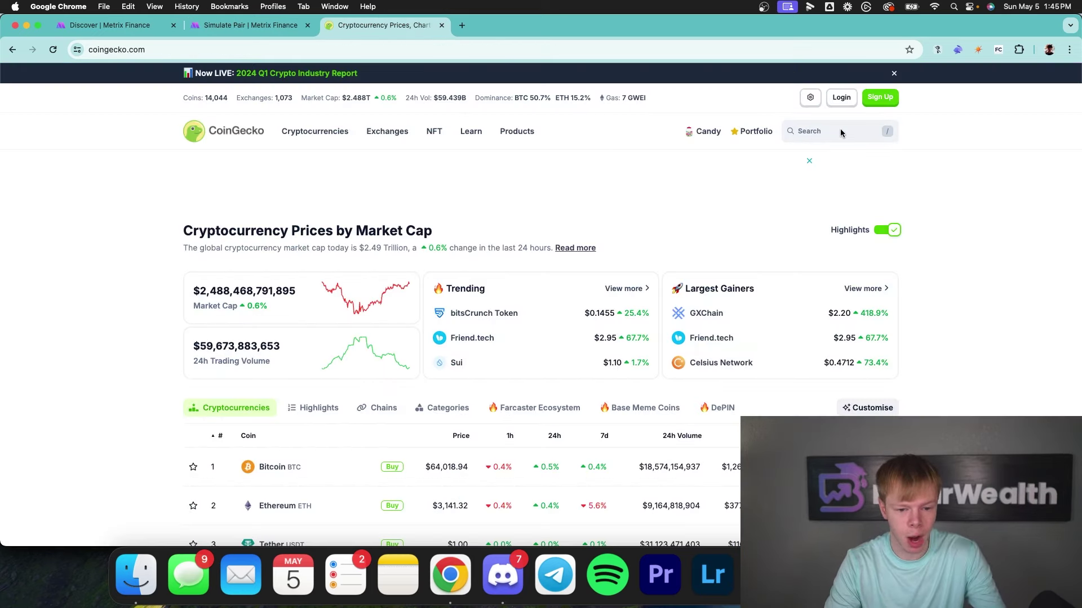
pyautogui.click(840, 132)
pyautogui.write('aero')
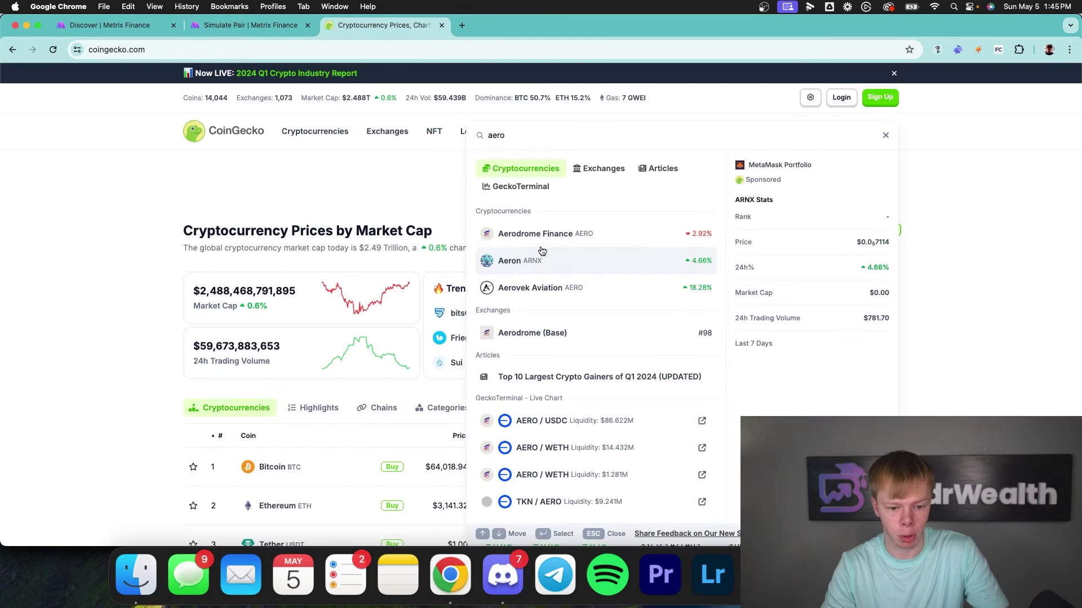
pyautogui.click(530, 234)
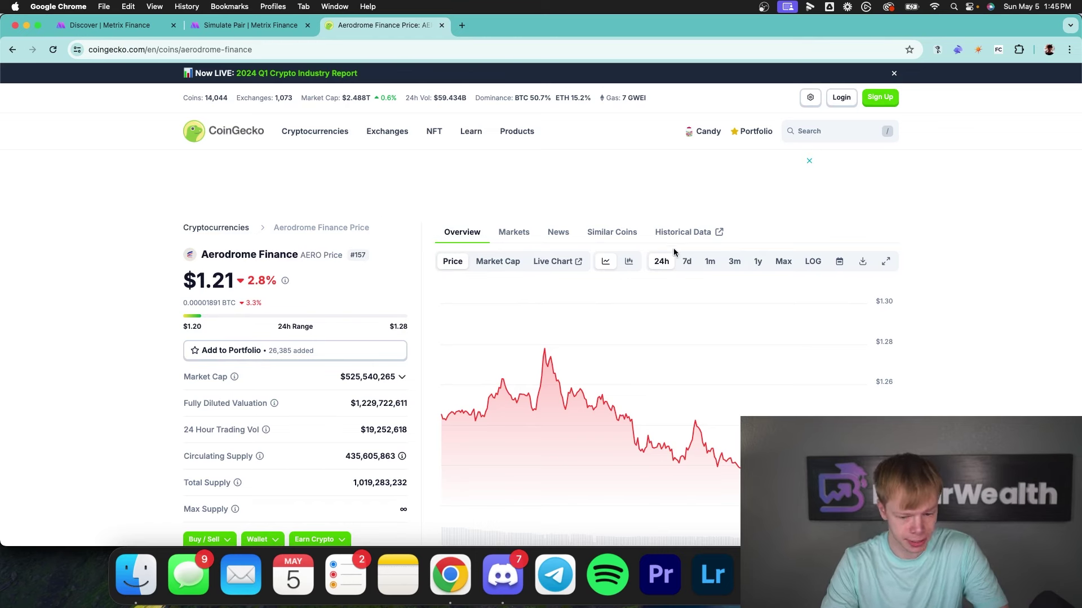
# View AERO's 7-day, 1-month and 3-month price charts, then open DefiLlama in a new tab.
pyautogui.click(691, 264)
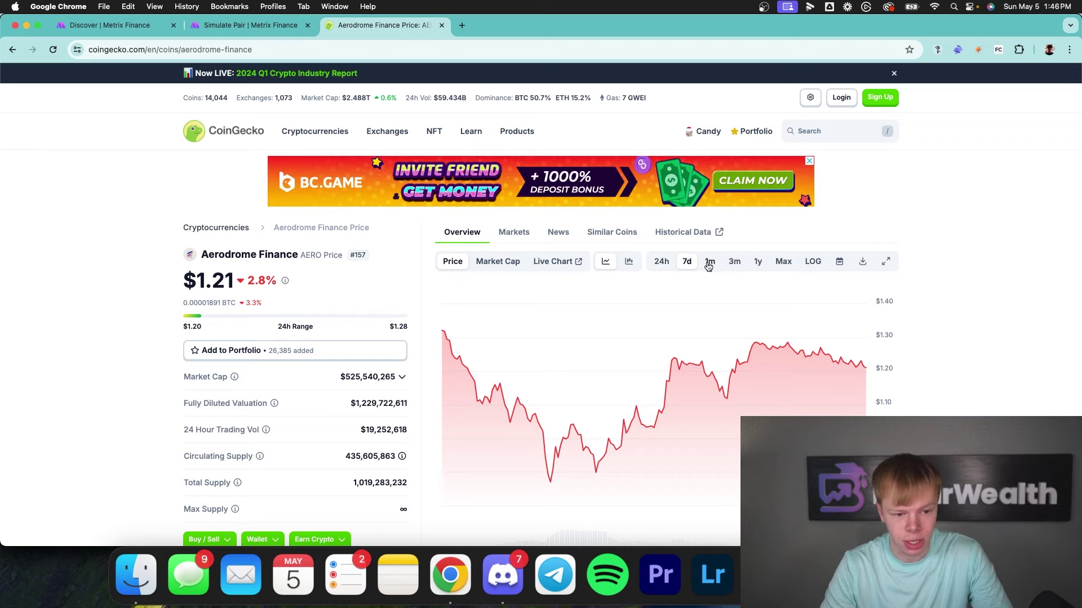
pyautogui.click(709, 264)
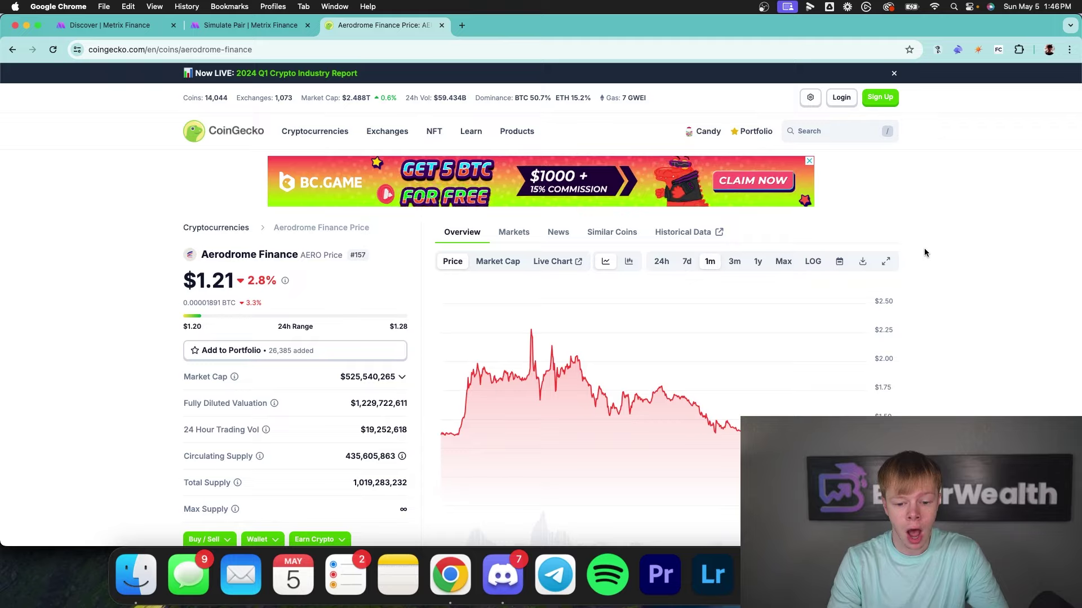
pyautogui.scroll(-3, 924, 248)
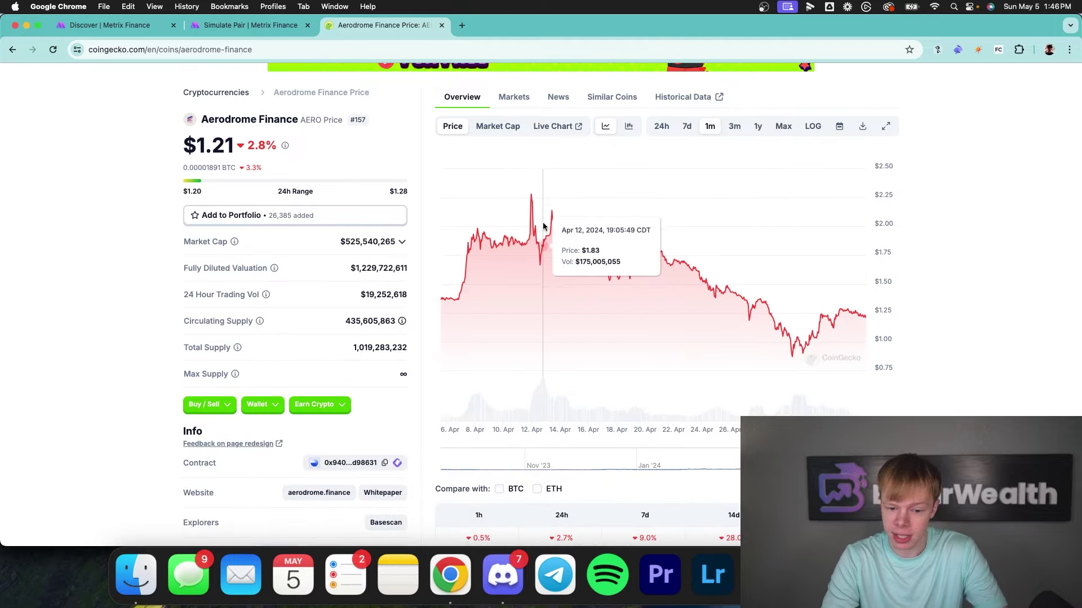
pyautogui.click(734, 127)
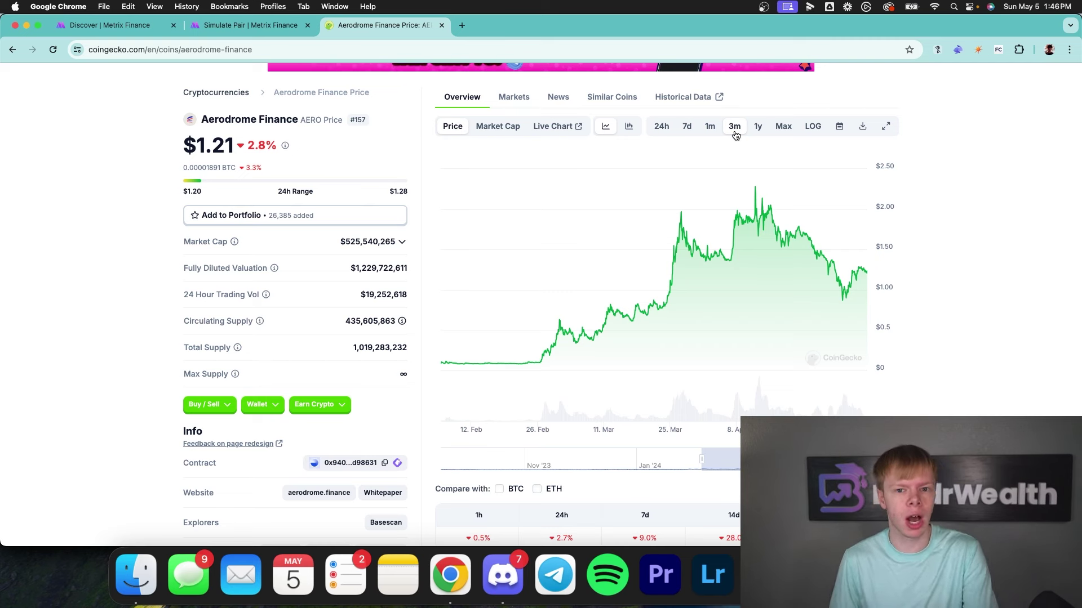
pyautogui.click(460, 26)
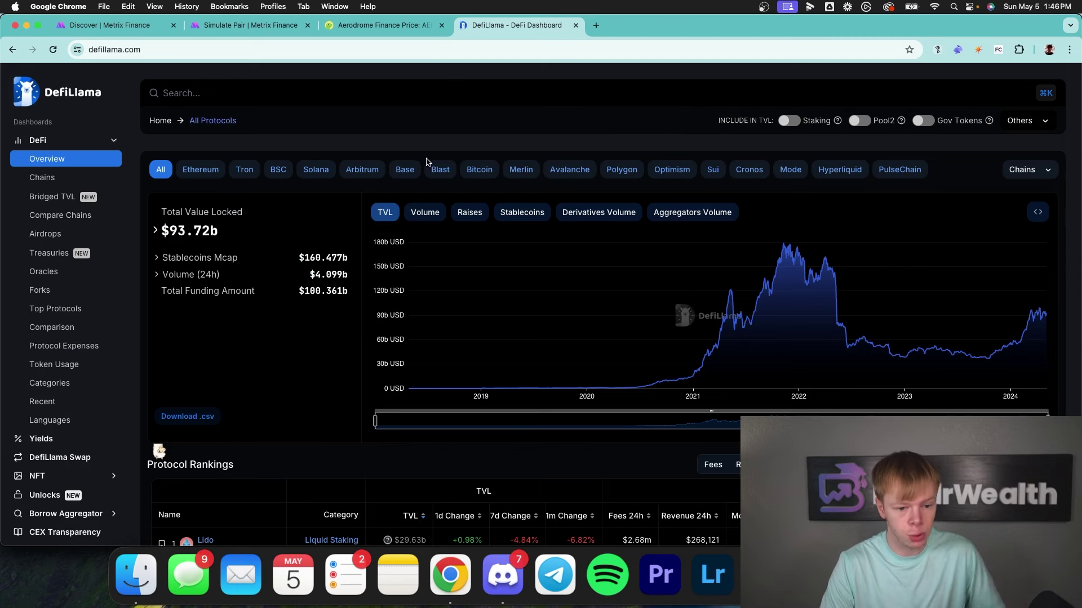
# Open DefiLlama's Base chain dashboard, zoom its TVL chart to recent months, then return to AERO's page.
pyautogui.click(405, 170)
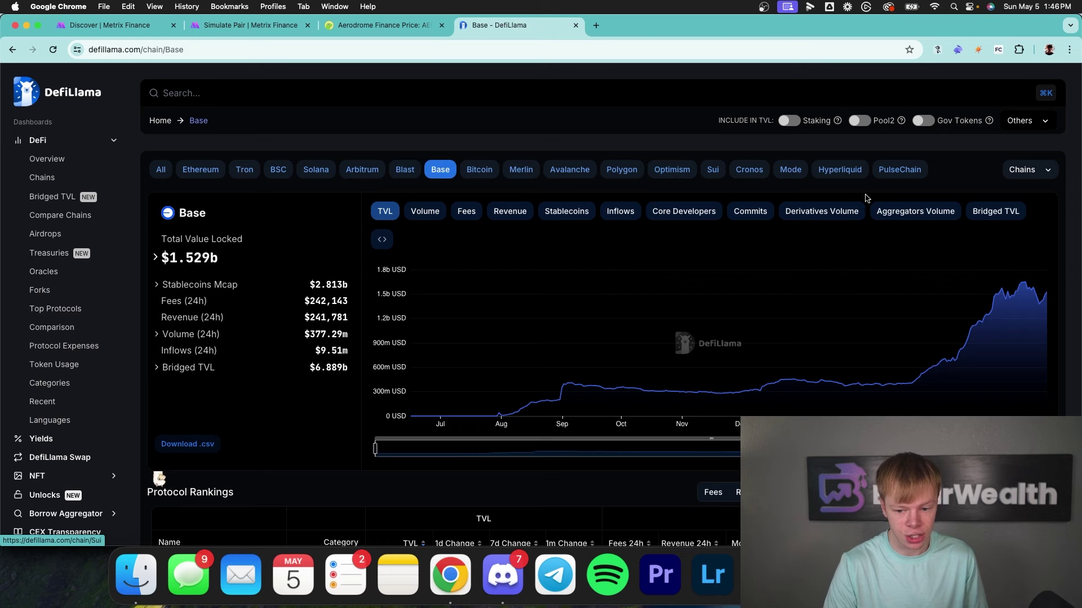
pyautogui.moveTo(848, 448); pyautogui.dragTo(1069, 448)
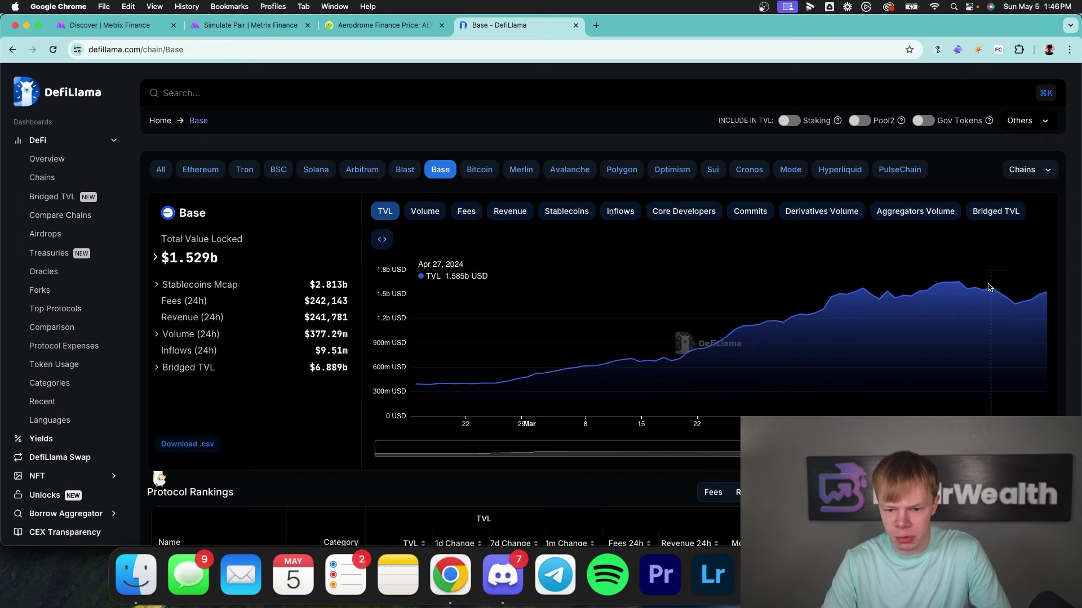
pyautogui.click(334, 27)
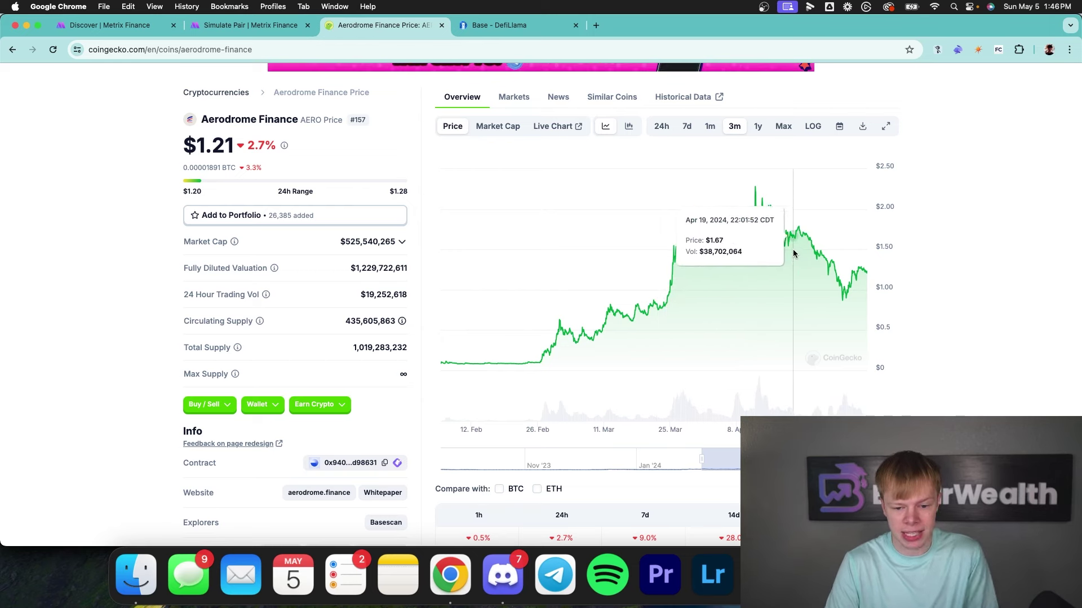
# Flip the WETH/AERO simulation to AERO per WETH and widen the range to about -42%/+32%.
pyautogui.click(265, 34)
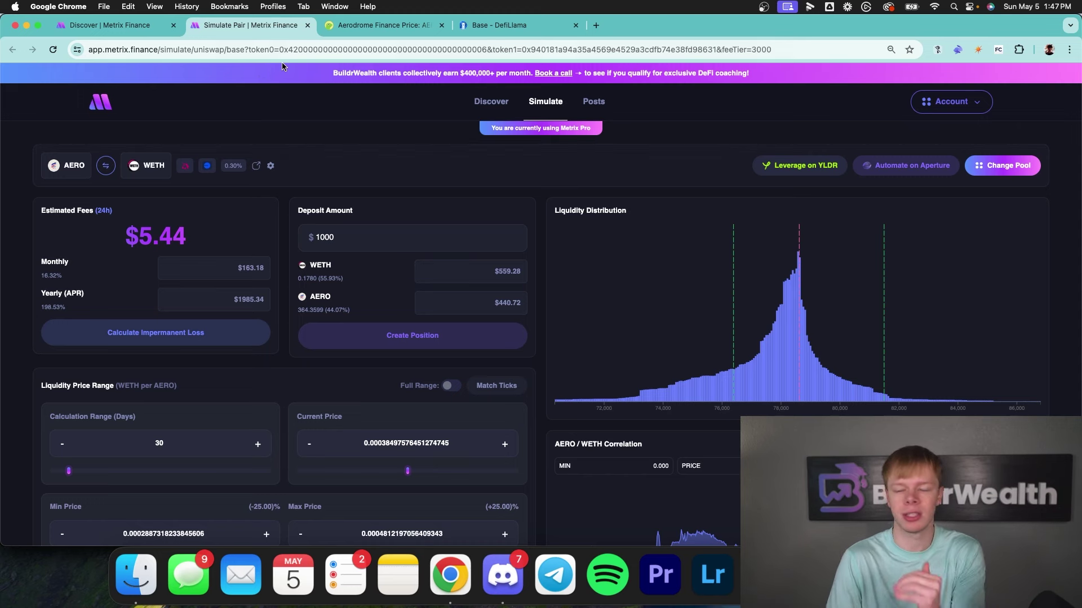
pyautogui.click(107, 167)
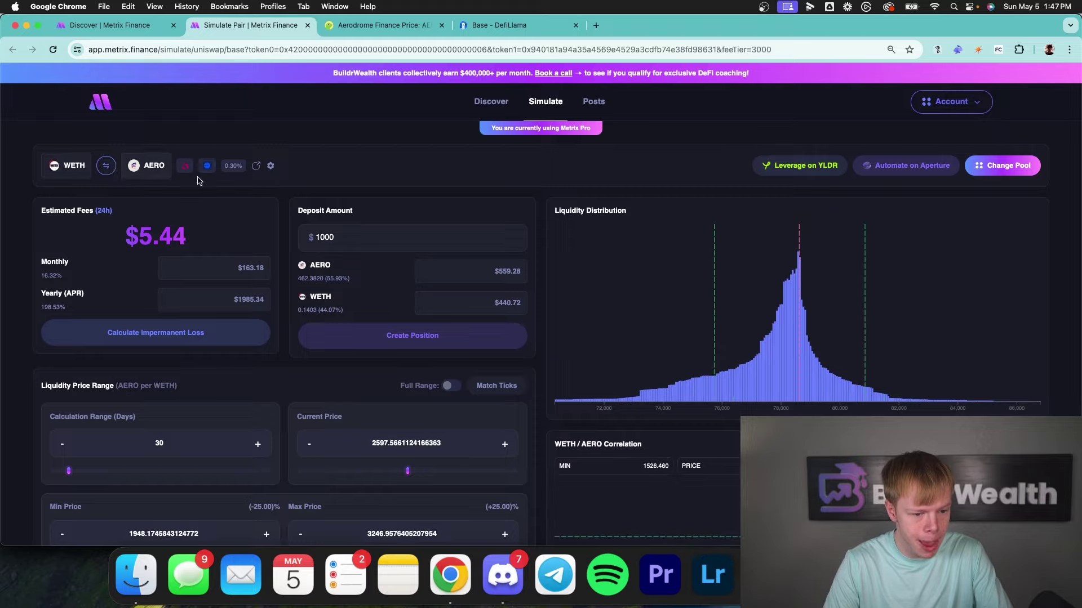
pyautogui.scroll(-5, 541, 220)
pyautogui.moveTo(356, 353); pyautogui.dragTo(377, 354)
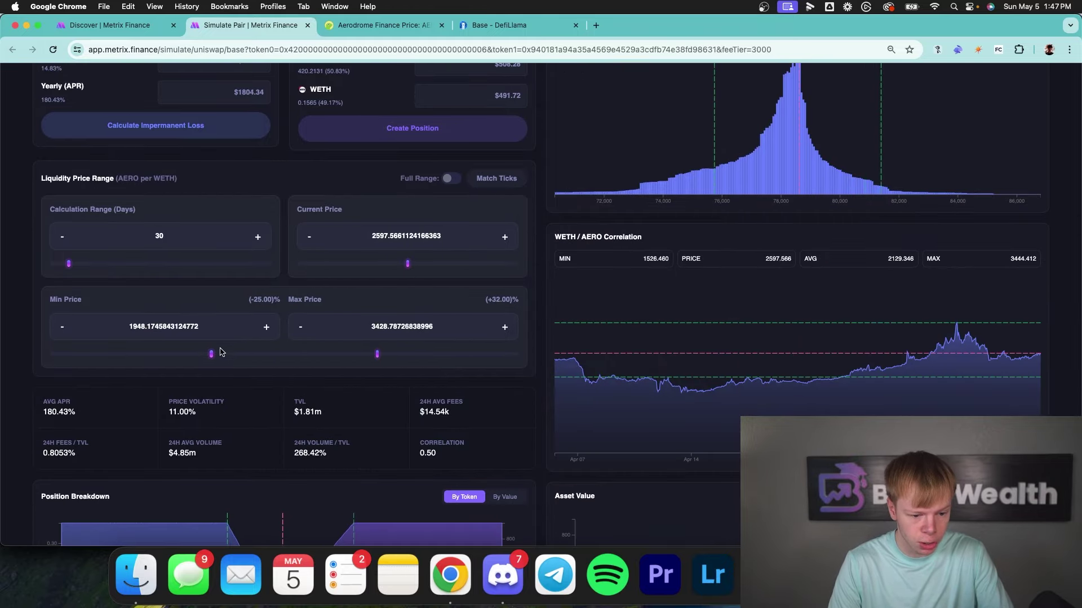
pyautogui.moveTo(211, 354); pyautogui.dragTo(160, 355)
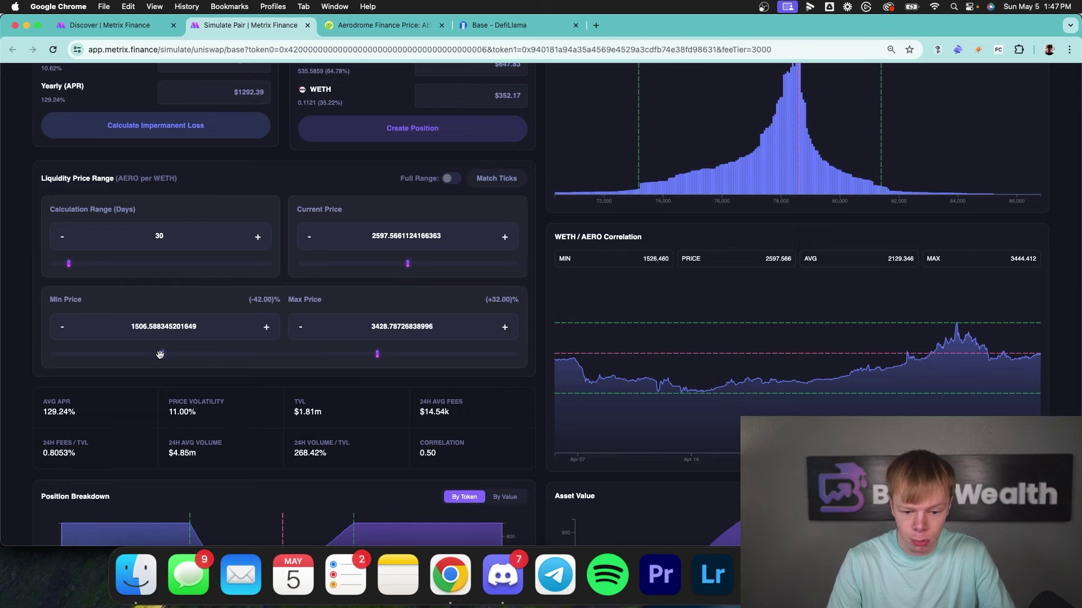
pyautogui.scroll(3, 575, 293)
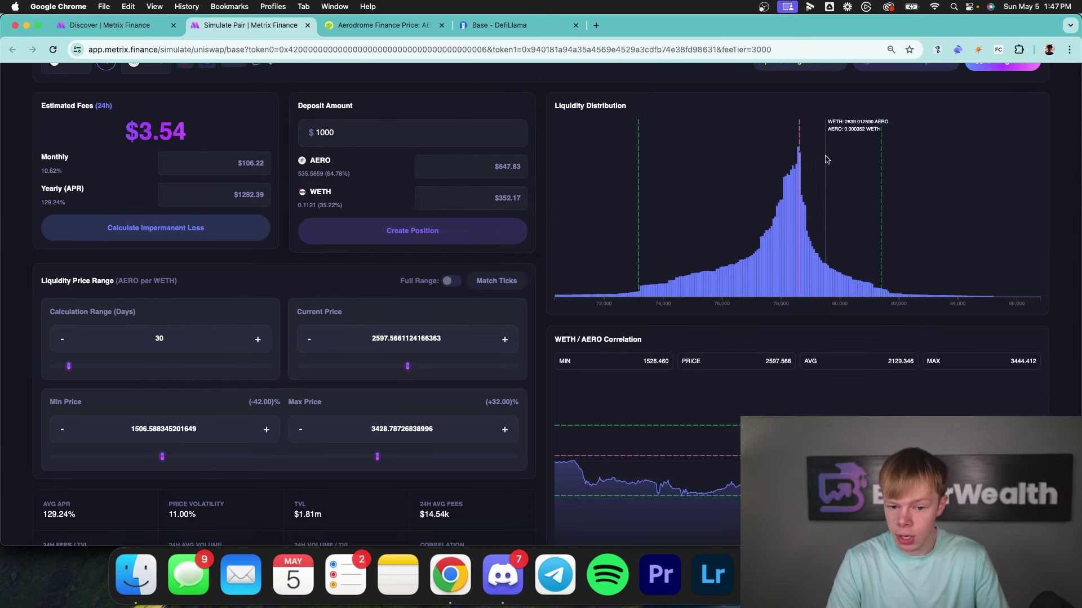
# Note the 129.24% yearly APR and scroll through the TVL History and Volume History charts.
pyautogui.moveTo(799, 159)
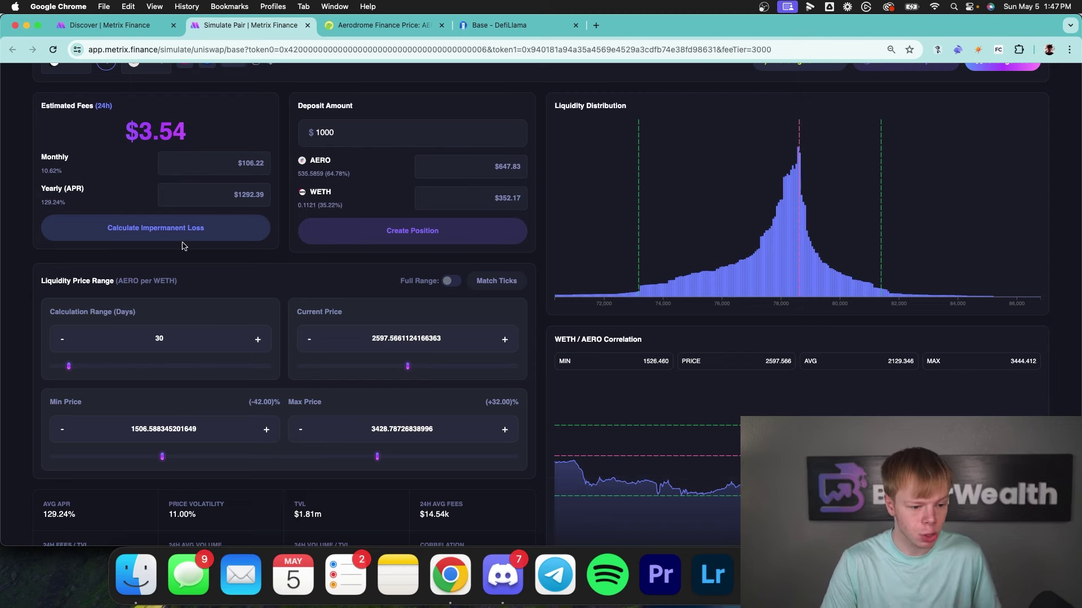
pyautogui.tripleClick(49, 202)
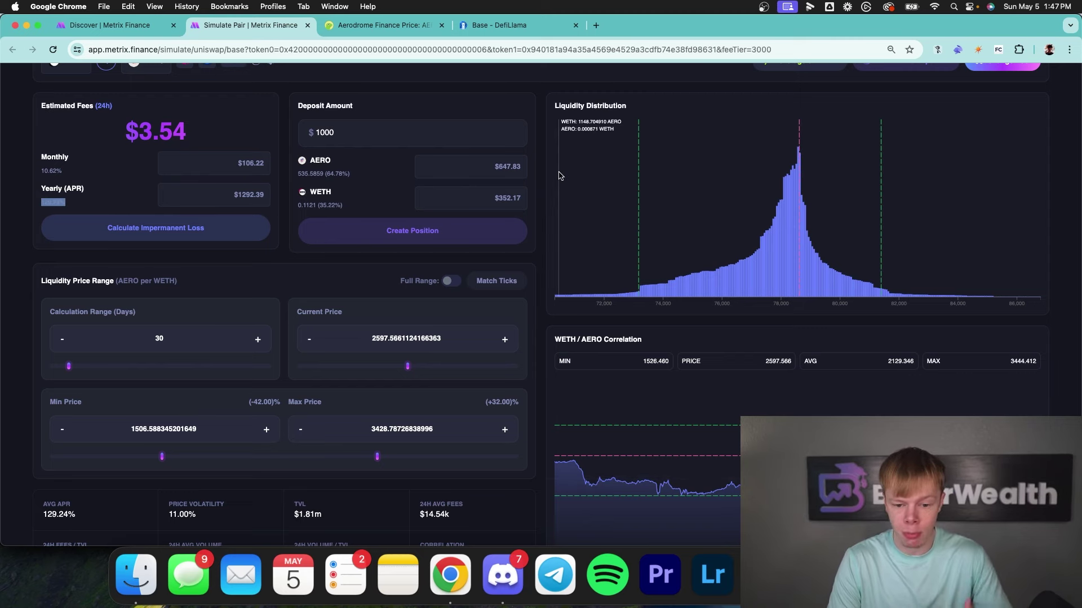
pyautogui.scroll(-5, 558, 175)
pyautogui.scroll(-10, 559, 175)
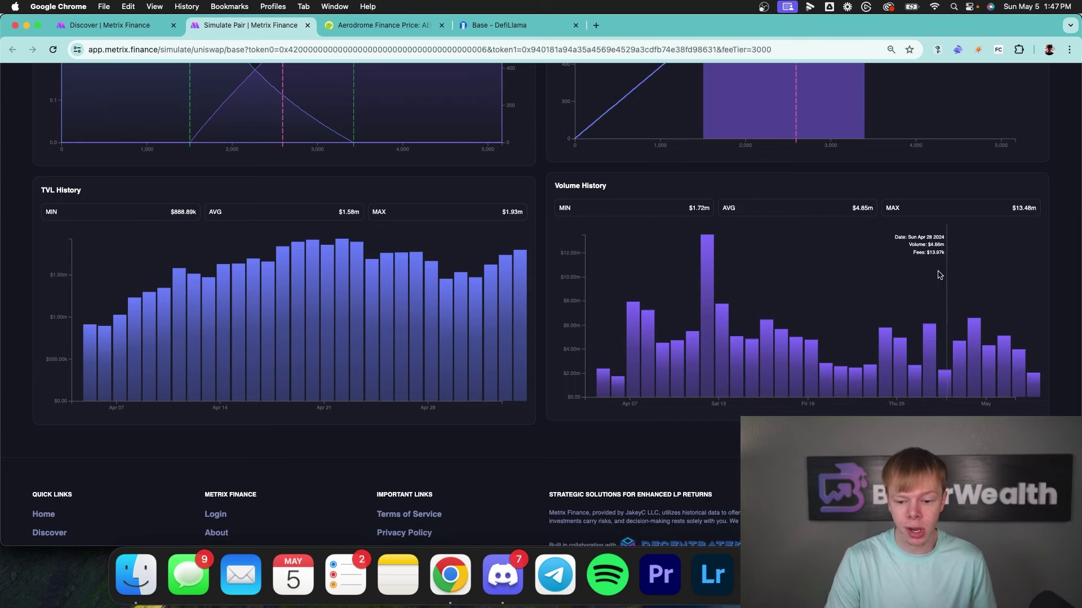
pyautogui.scroll(8, 541, 327)
pyautogui.scroll(3, 541, 328)
pyautogui.moveTo(214, 212); pyautogui.dragTo(112, 208)
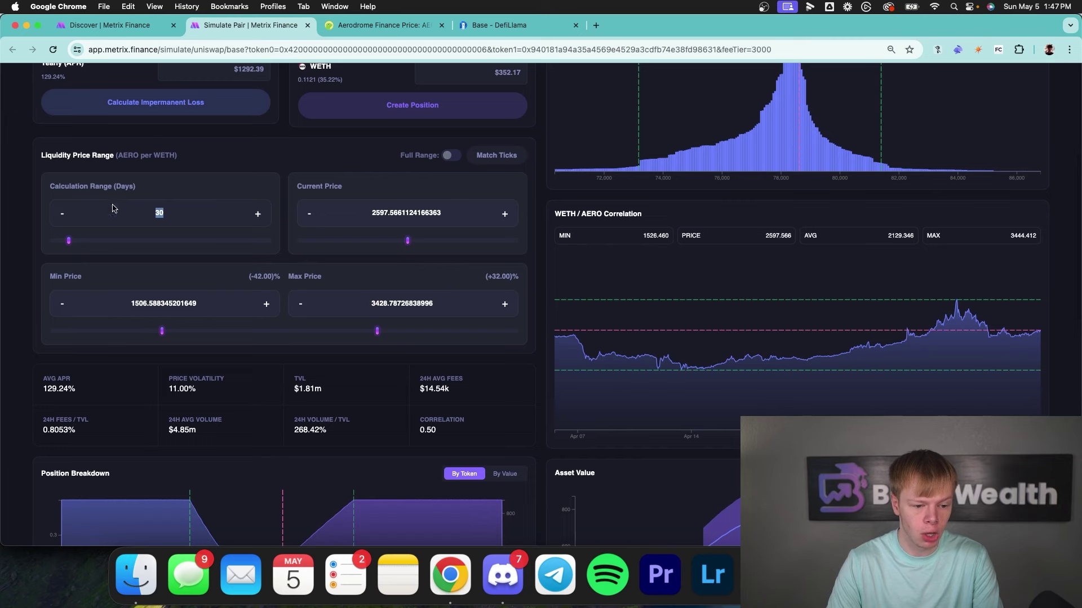
pyautogui.write('5')
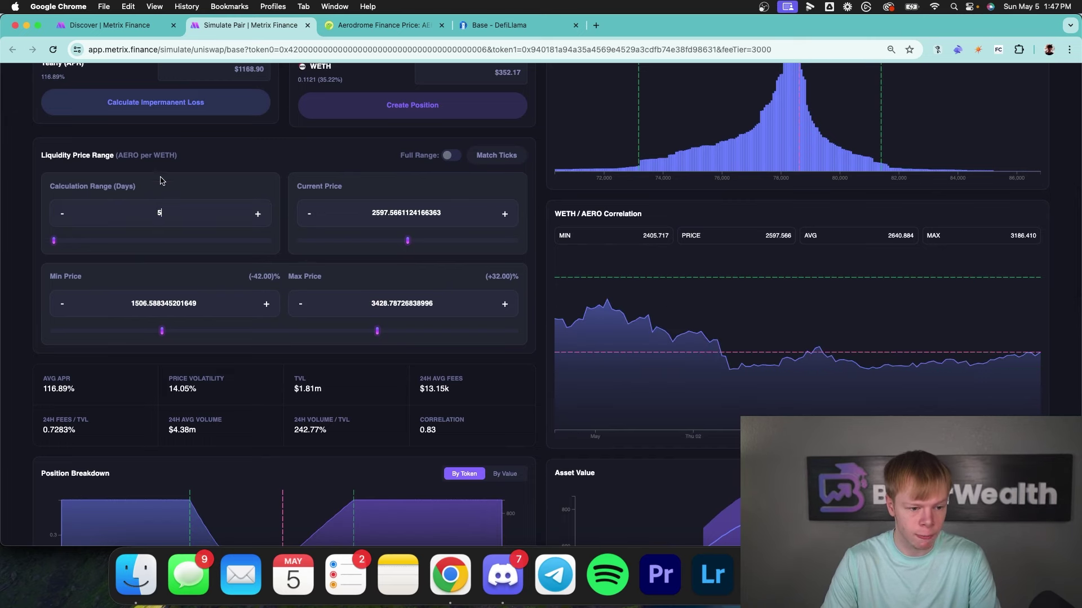
pyautogui.scroll(2, 210, 172)
pyautogui.doubleClick(53, 160)
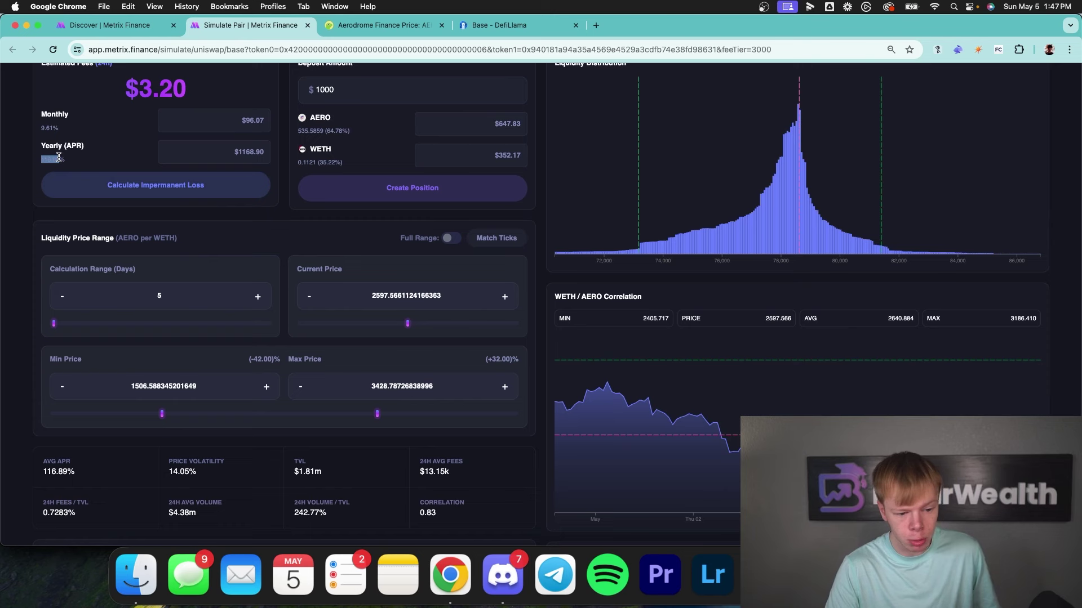
pyautogui.click(355, 135)
pyautogui.doubleClick(330, 161)
pyautogui.moveTo(182, 304); pyautogui.dragTo(121, 295)
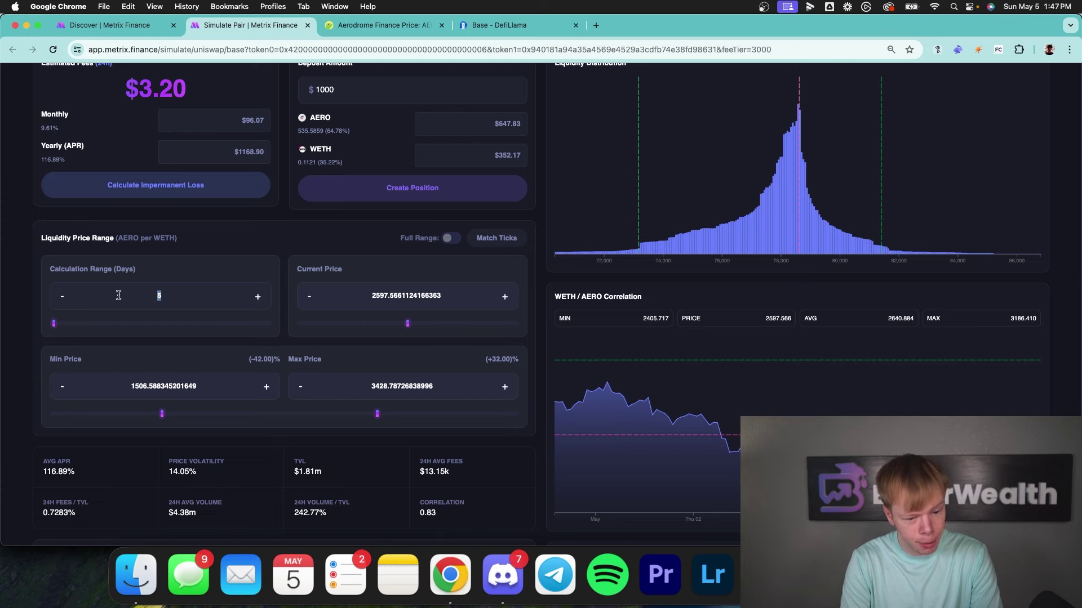
pyautogui.write('30')
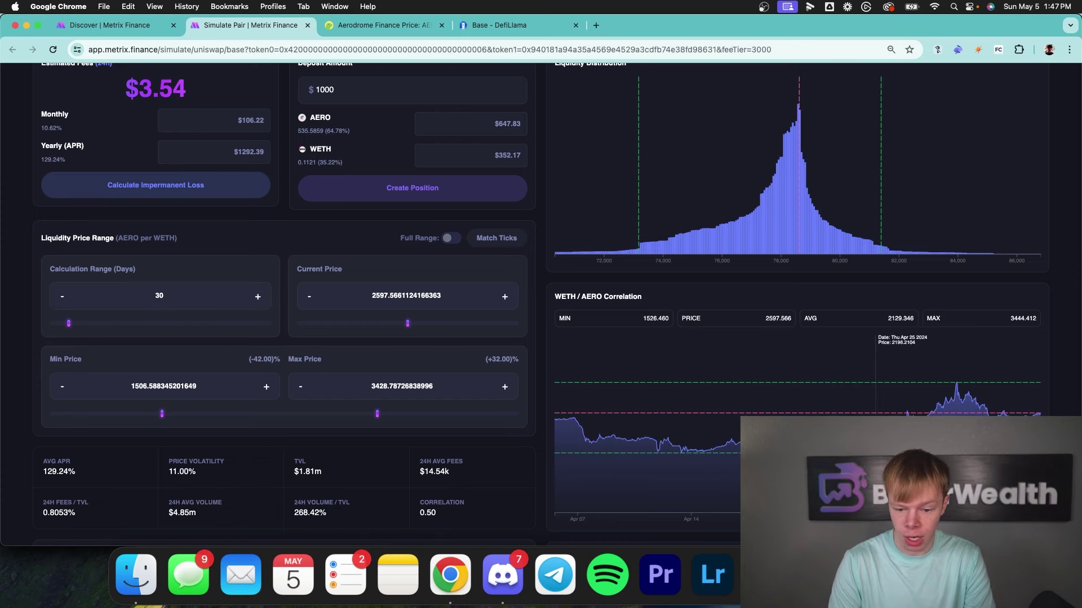
pyautogui.scroll(3, 938, 404)
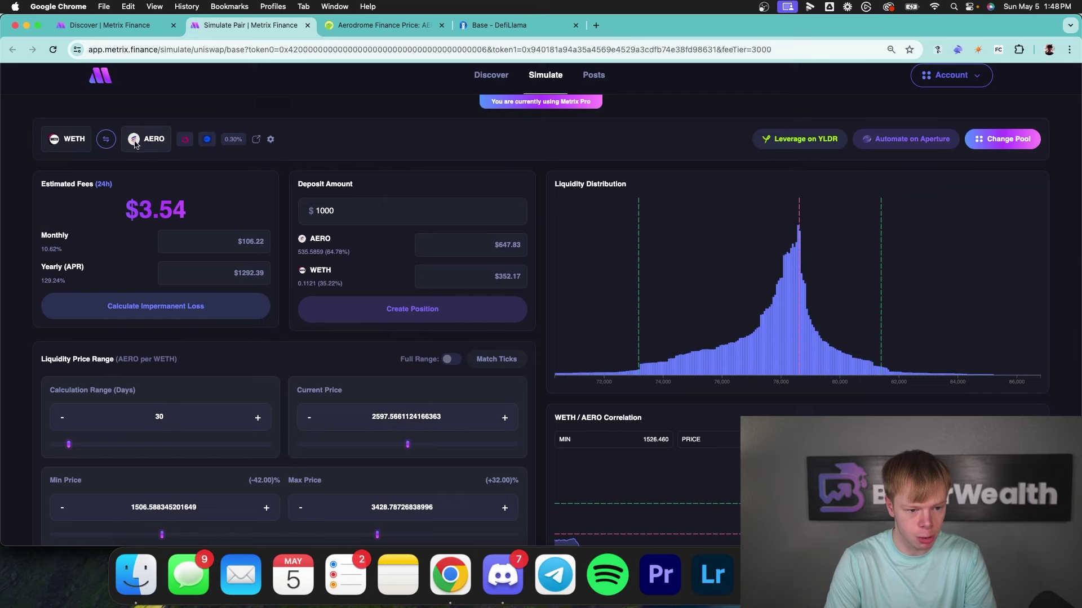
pyautogui.scroll(-3, 919, 338)
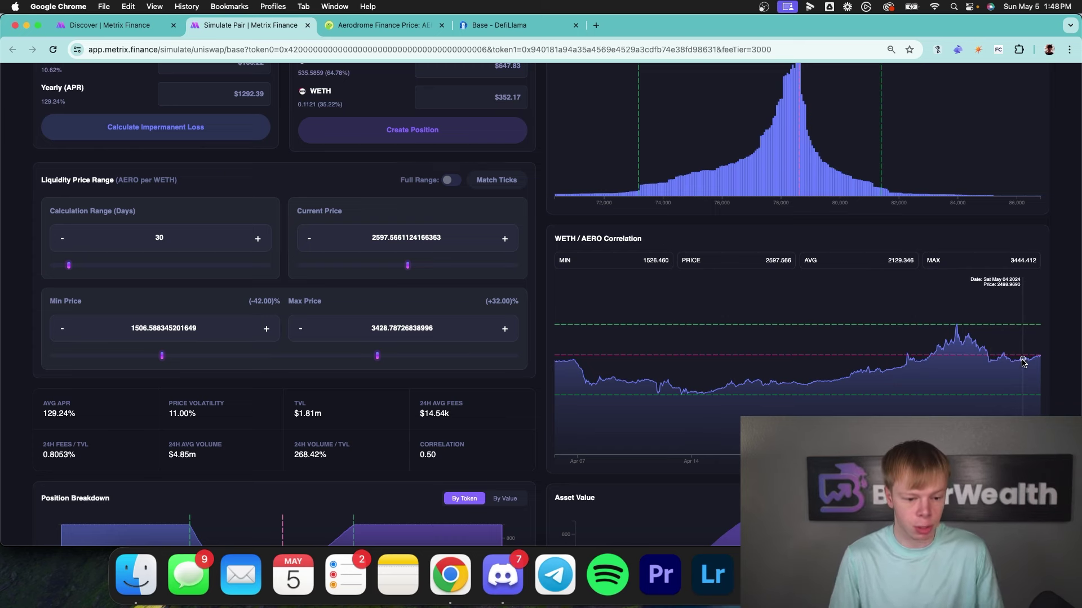
# Set the price range to a maximum of 3660 and minimum of 1500 AERO per WETH.
pyautogui.scroll(1, 563, 338)
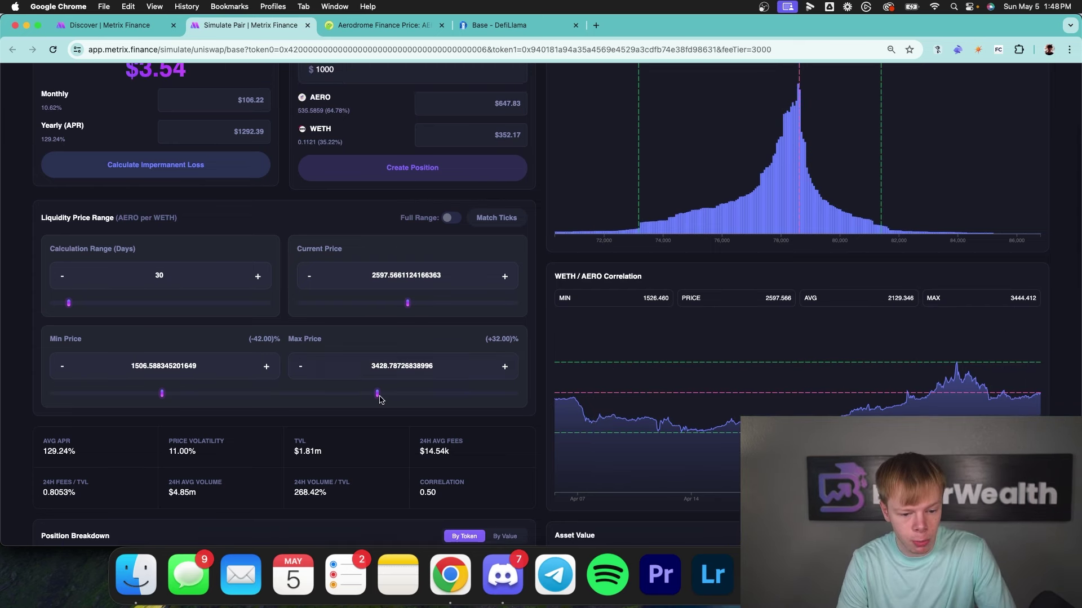
pyautogui.moveTo(376, 395); pyautogui.dragTo(404, 400)
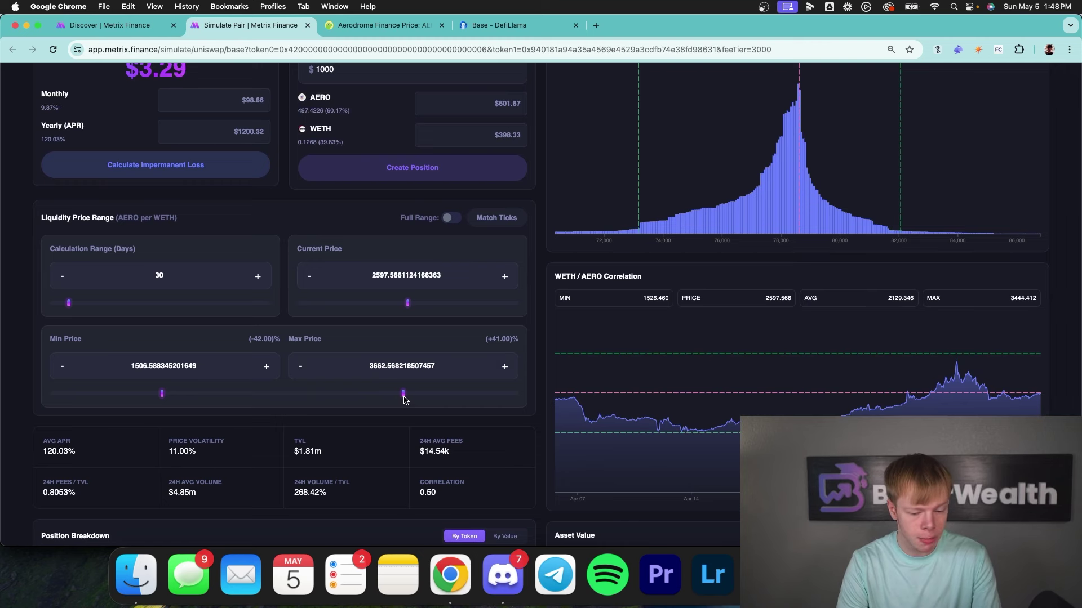
pyautogui.doubleClick(406, 367)
pyautogui.write('3660')
pyautogui.doubleClick(208, 362)
pyautogui.write('1500')
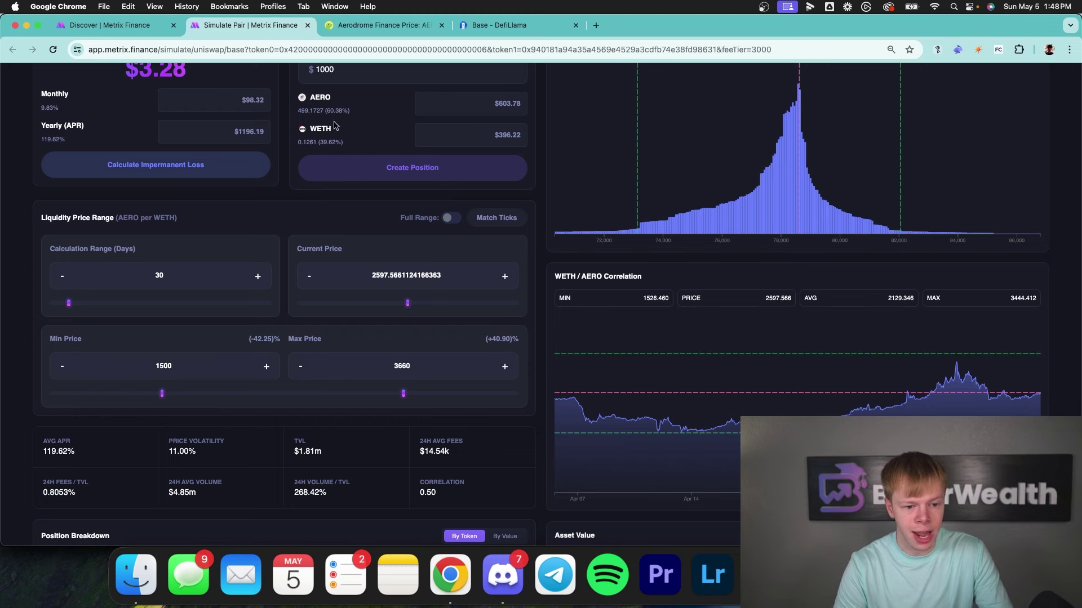
# Highlight AERO's 60.38% share of the deposit and select the calculation range field.
pyautogui.doubleClick(338, 111)
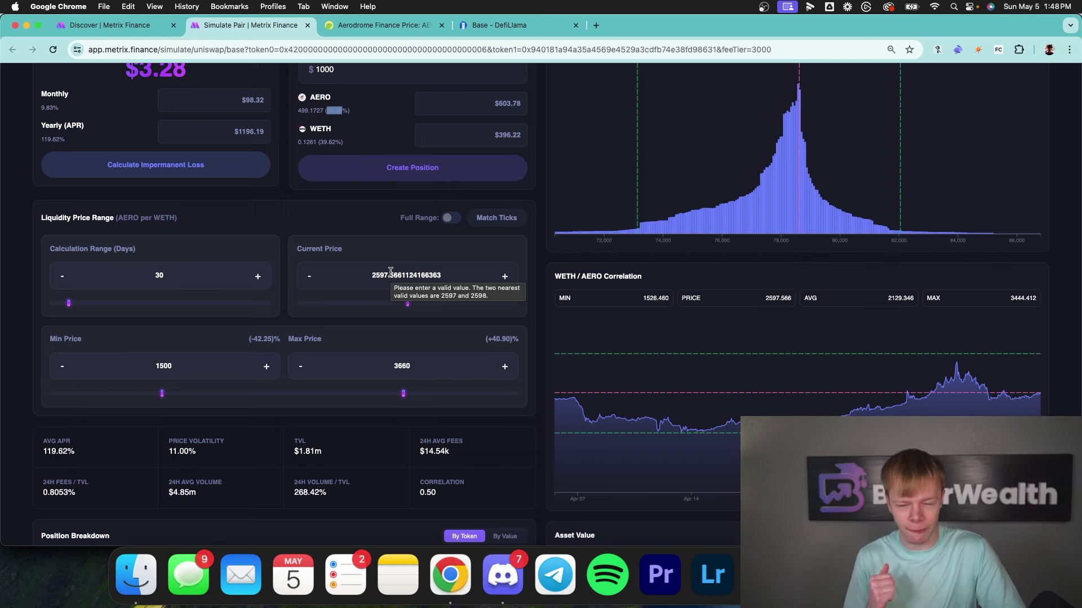
pyautogui.click(349, 120)
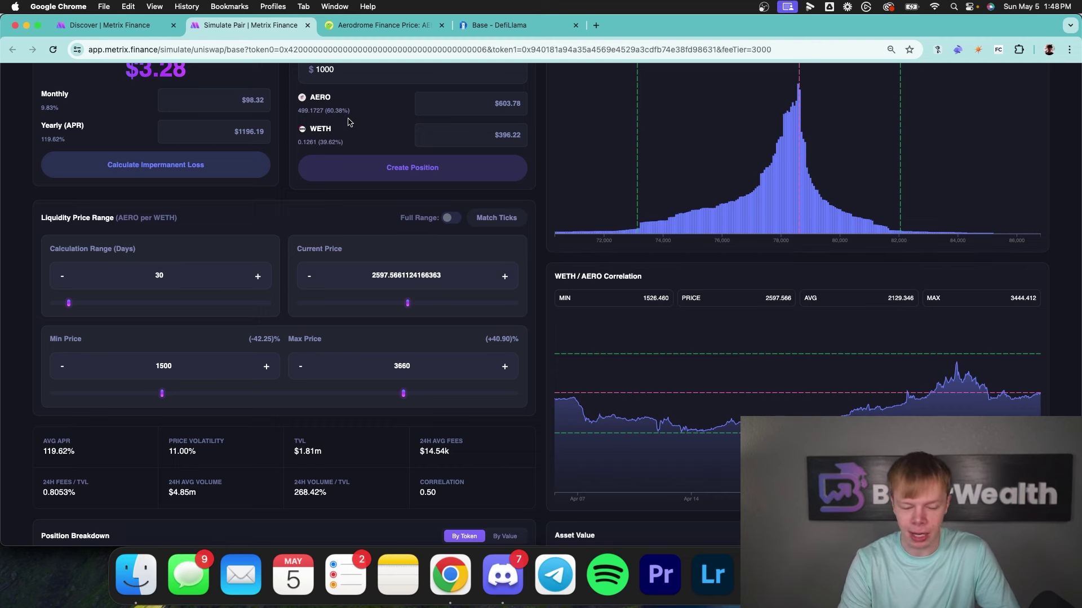
pyautogui.doubleClick(336, 111)
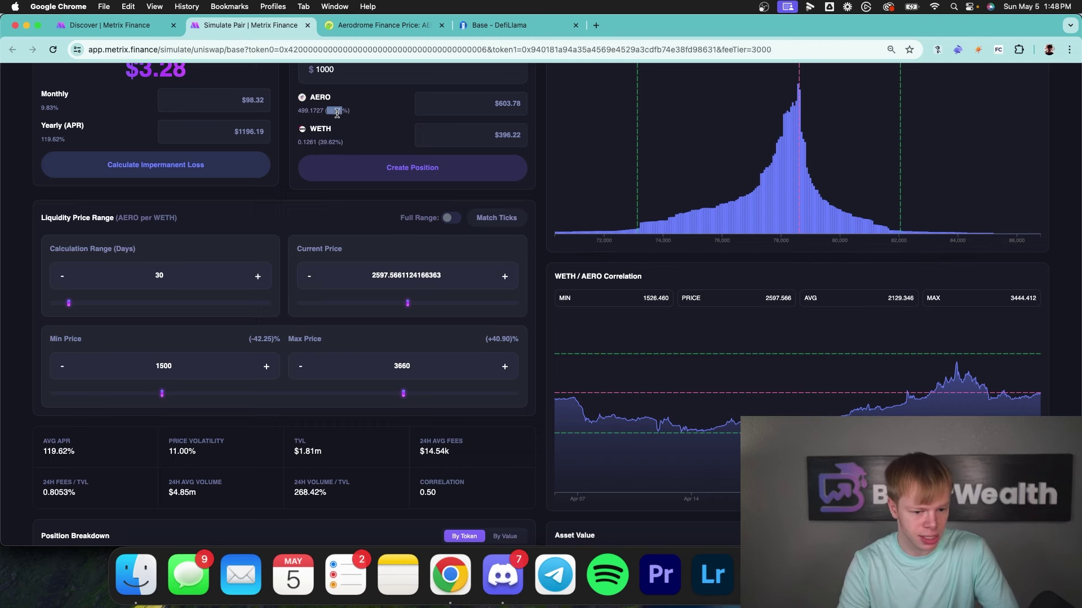
pyautogui.click(324, 142)
# Set the calculation range to 5 days, noting the 108.19% yearly APR.
pyautogui.press('super+a')
pyautogui.write('5')
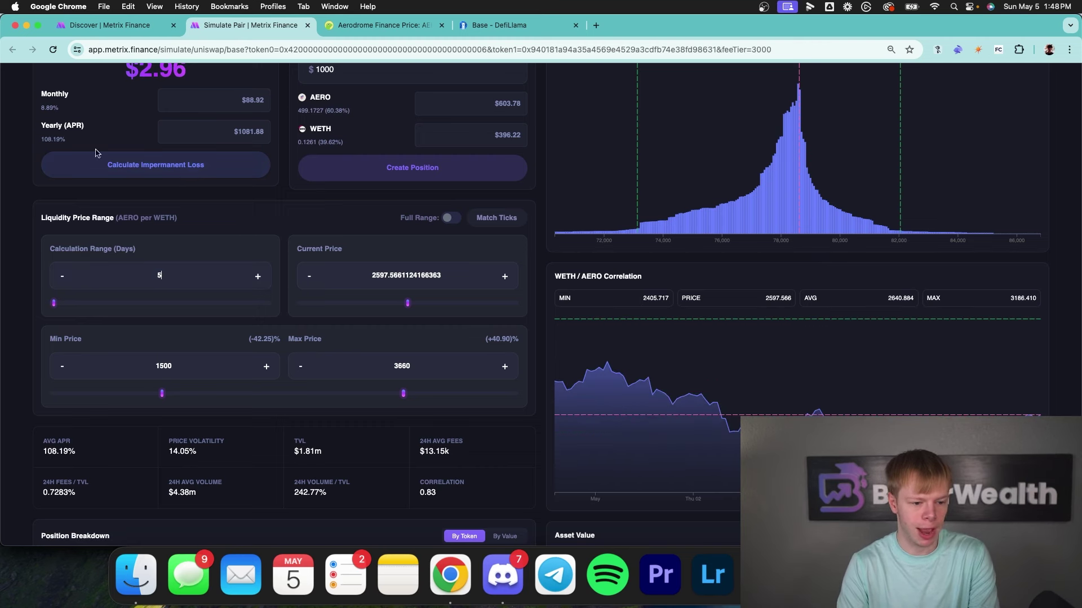
pyautogui.tripleClick(64, 141)
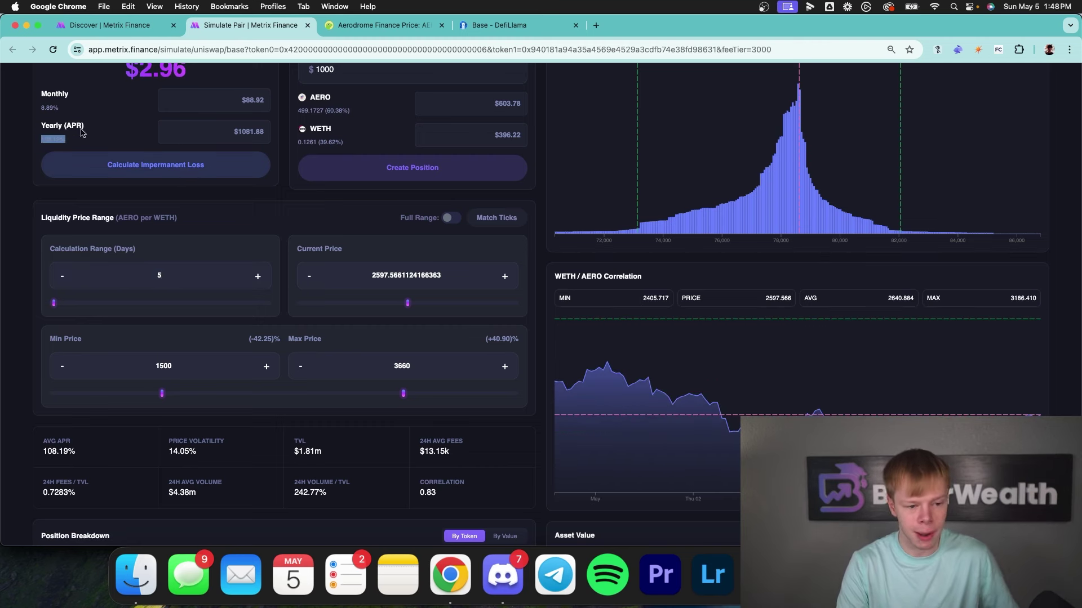
# Change the deposit amount to 10000, then go back to the Discover pools list.
pyautogui.click(394, 72)
pyautogui.write('0')
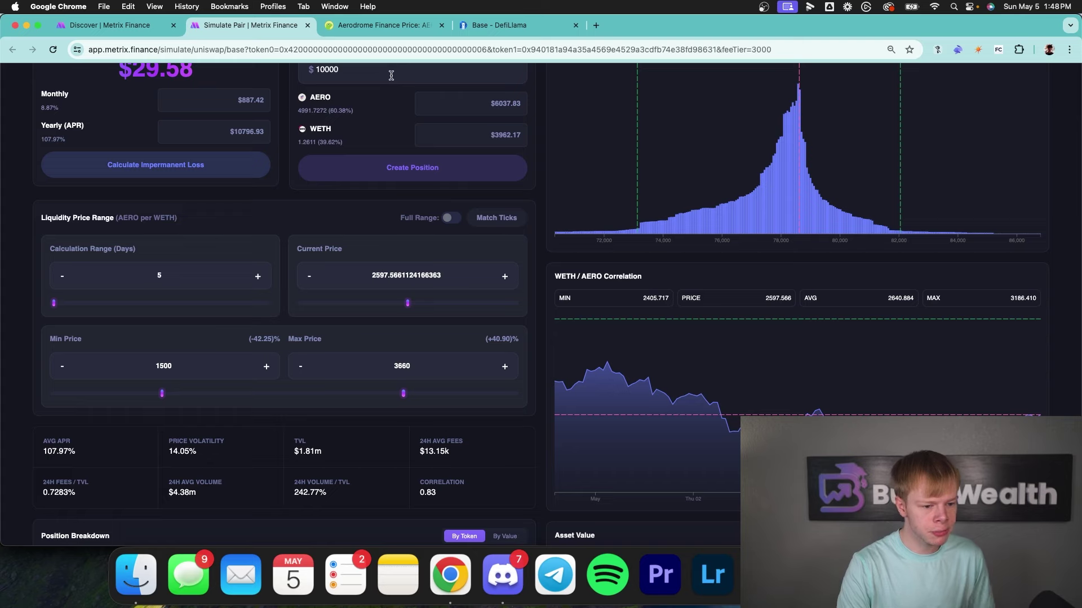
pyautogui.scroll(1, 376, 101)
pyautogui.scroll(1, 151, 125)
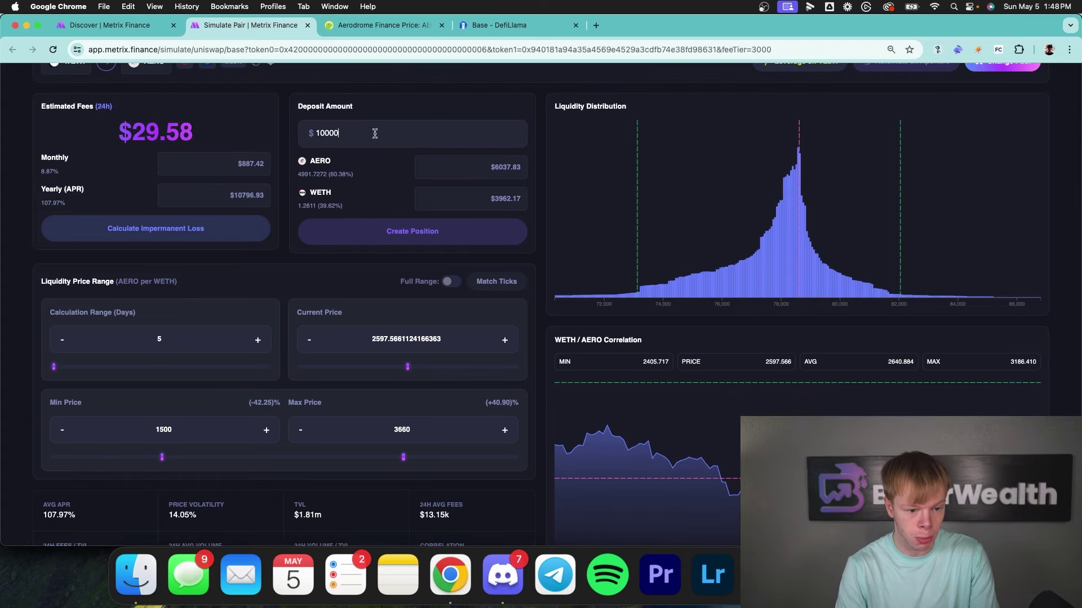
pyautogui.write('0')
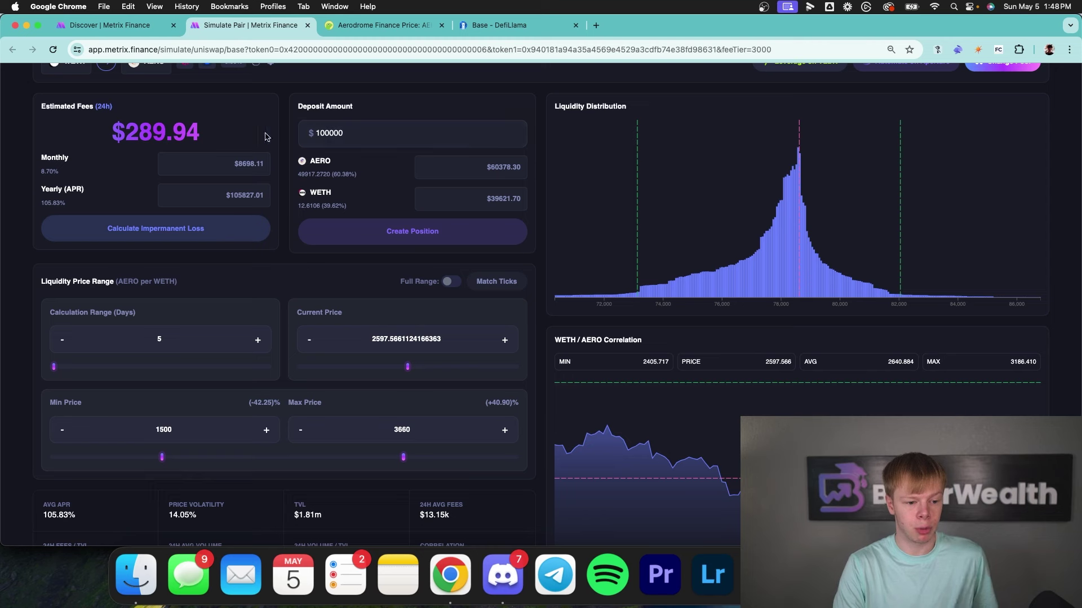
pyautogui.doubleClick(198, 134)
pyautogui.click(358, 131)
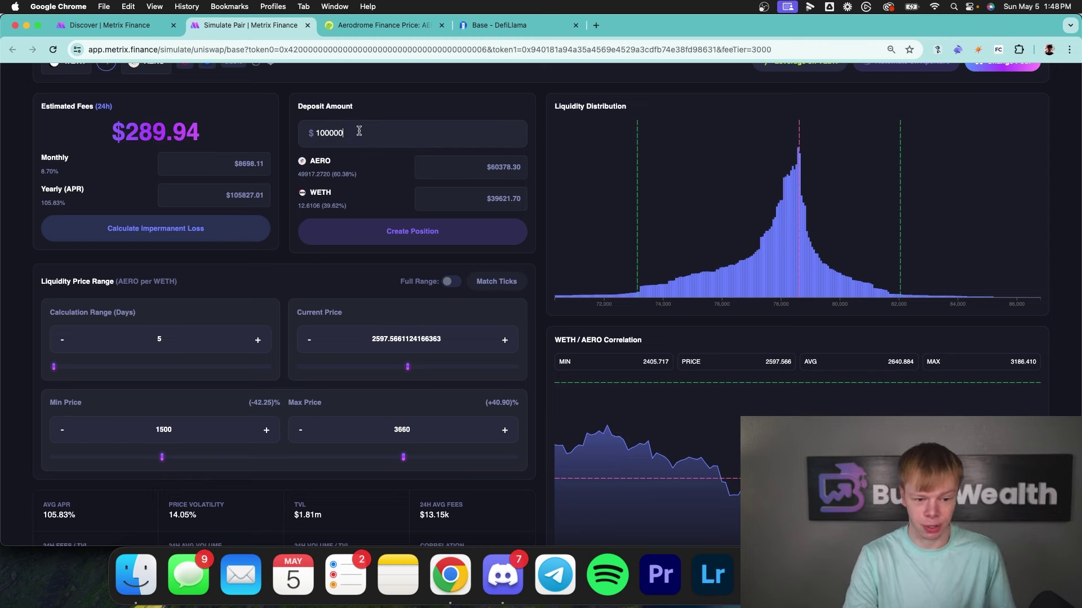
pyautogui.press('BackSpace')
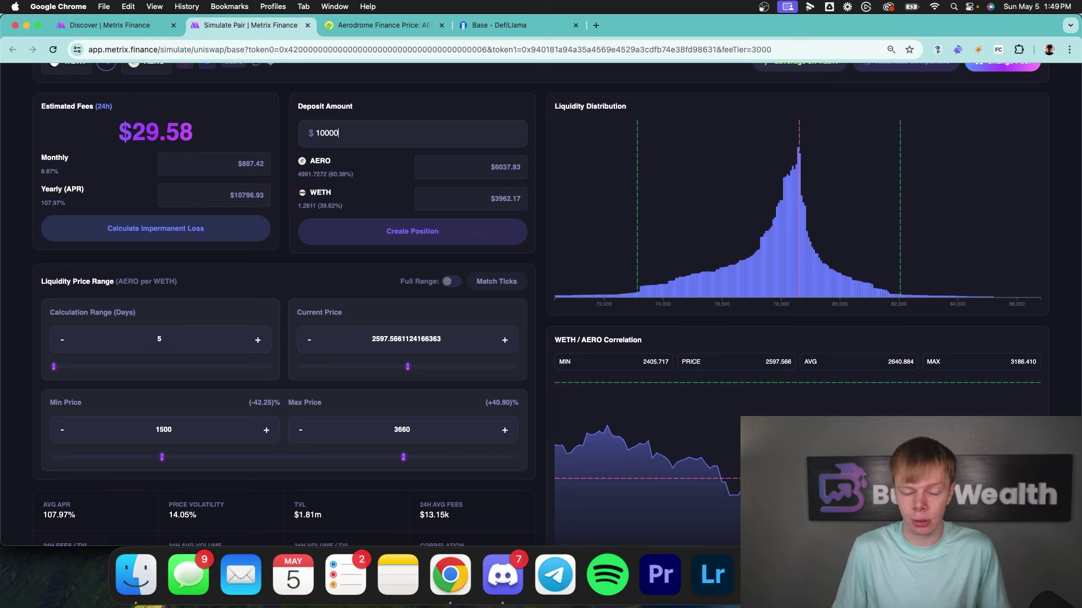
pyautogui.hotkey('ctrl', 'shift', 'Tab')
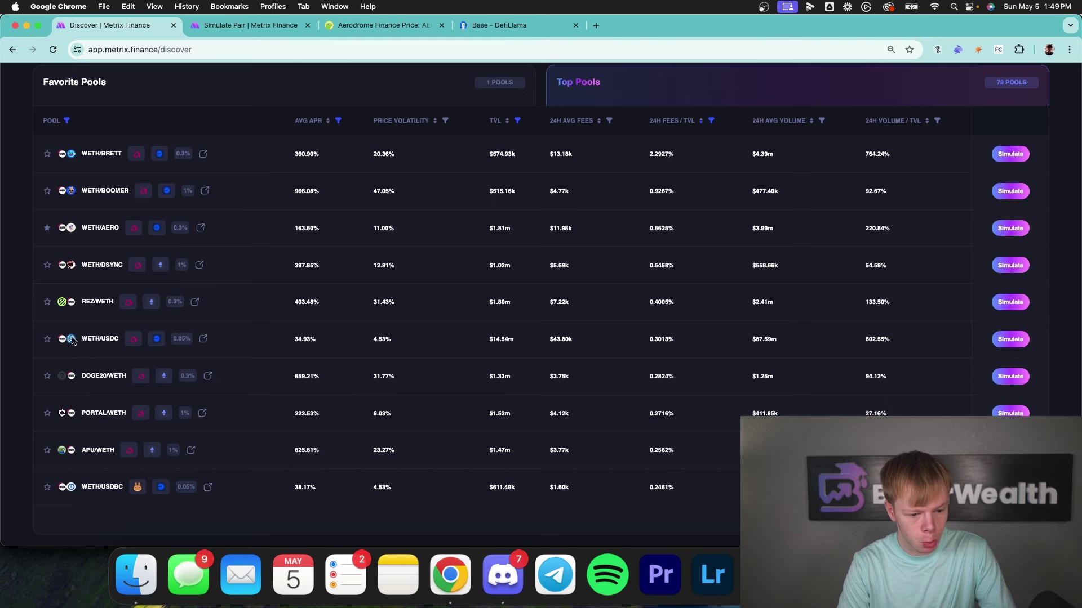
# Open the WETH/USDC 0.05% pool (34.93% APR) simulation in a new tab and switch to it.
pyautogui.doubleClick(316, 340)
pyautogui.click(317, 341)
pyautogui.doubleClick(317, 340)
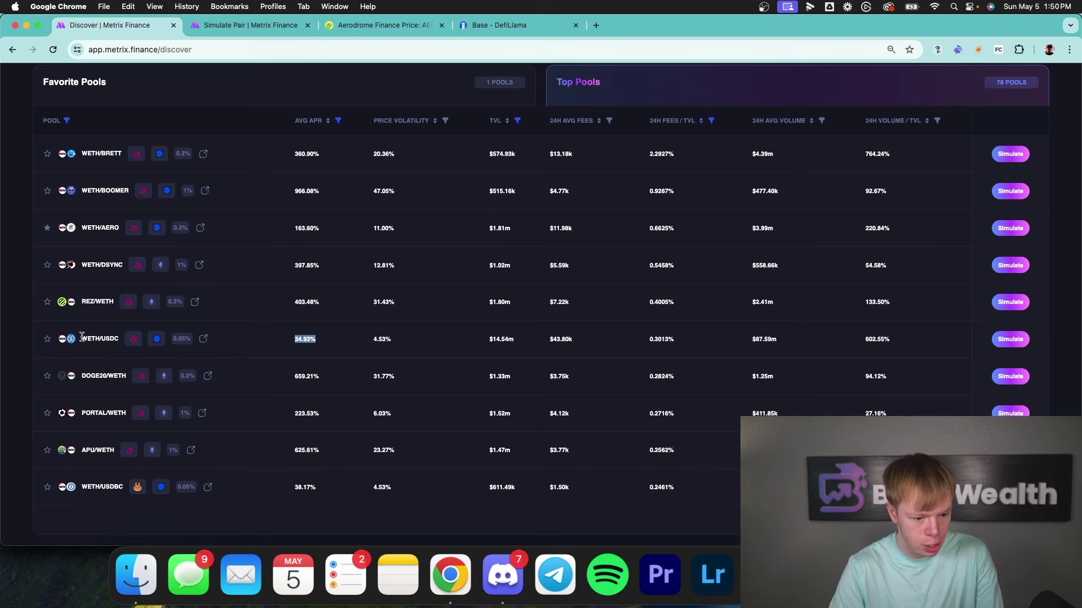
pyautogui.click(1007, 341)
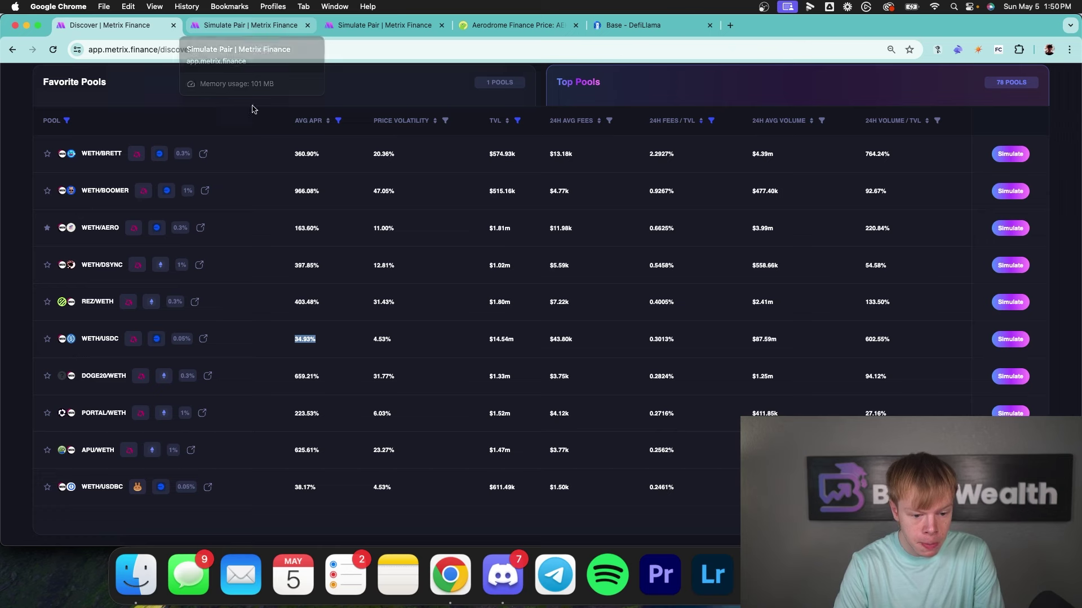
pyautogui.scroll(-3, 304, 337)
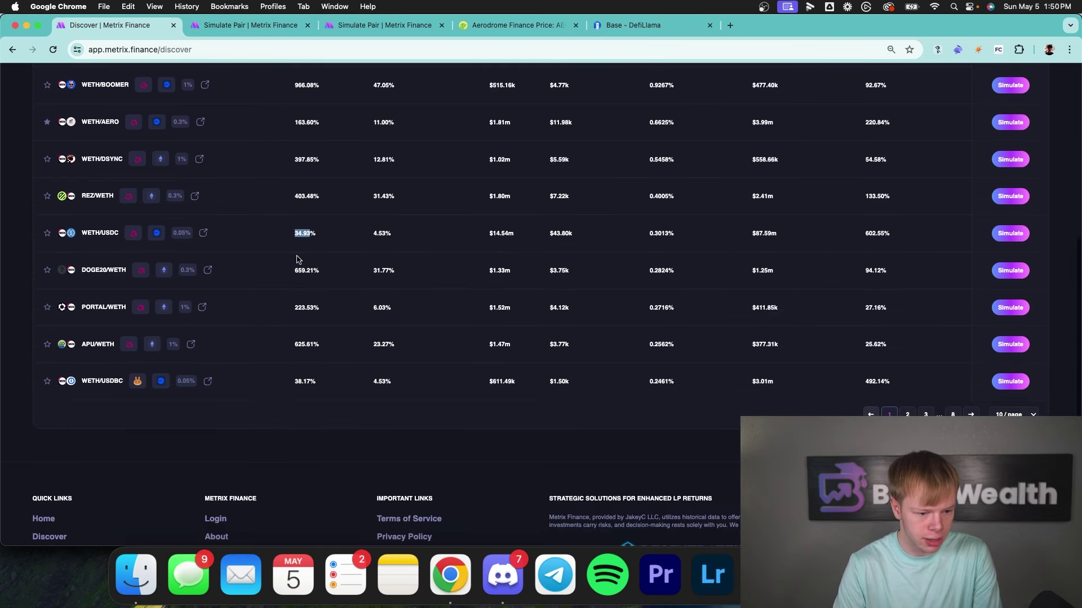
pyautogui.tripleClick(304, 232)
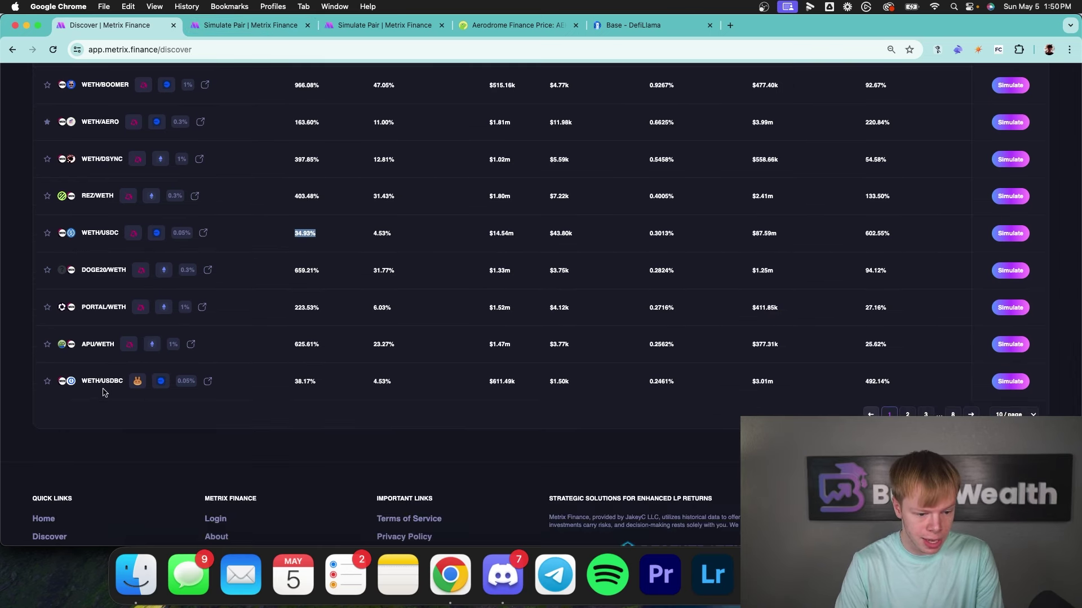
pyautogui.doubleClick(308, 382)
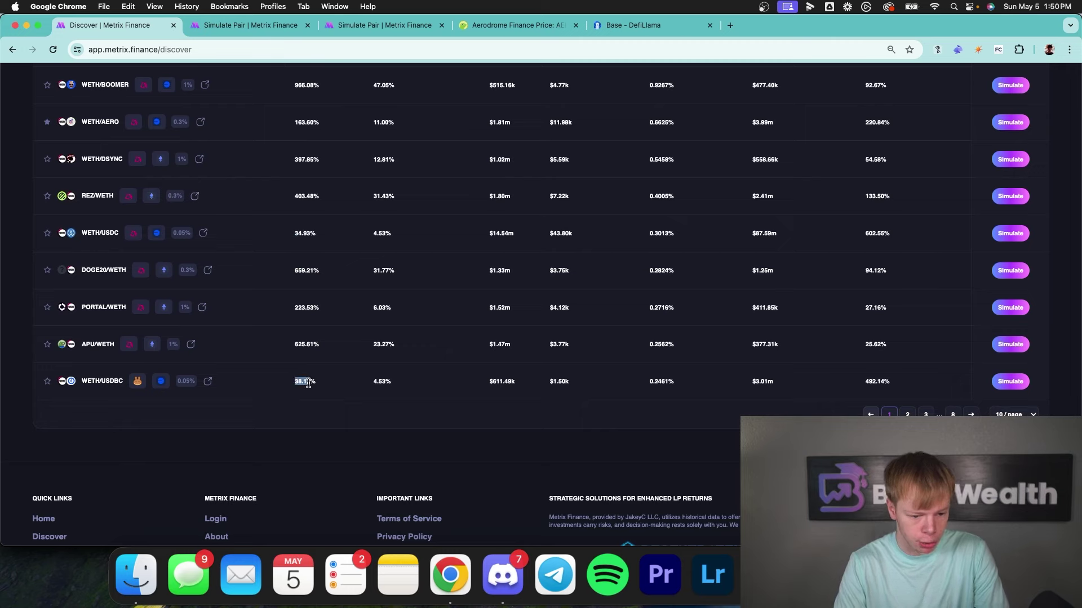
pyautogui.click(203, 23)
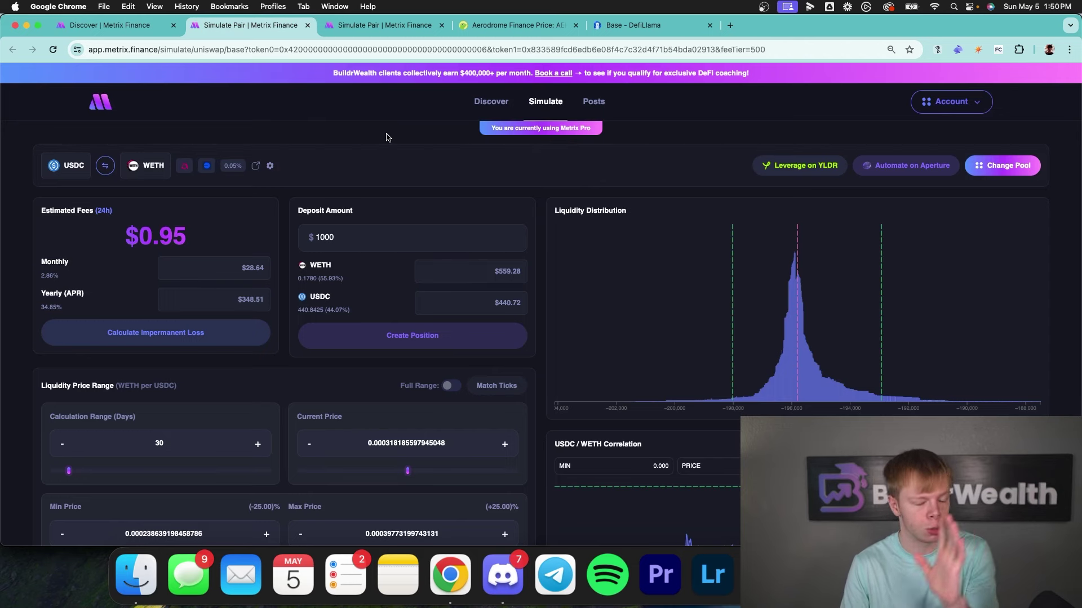
# Swap the pair to WETH/USDC and narrow the price range with the Min/Max sliders.
pyautogui.scroll(-2, 386, 137)
pyautogui.click(105, 103)
pyautogui.doubleClick(154, 103)
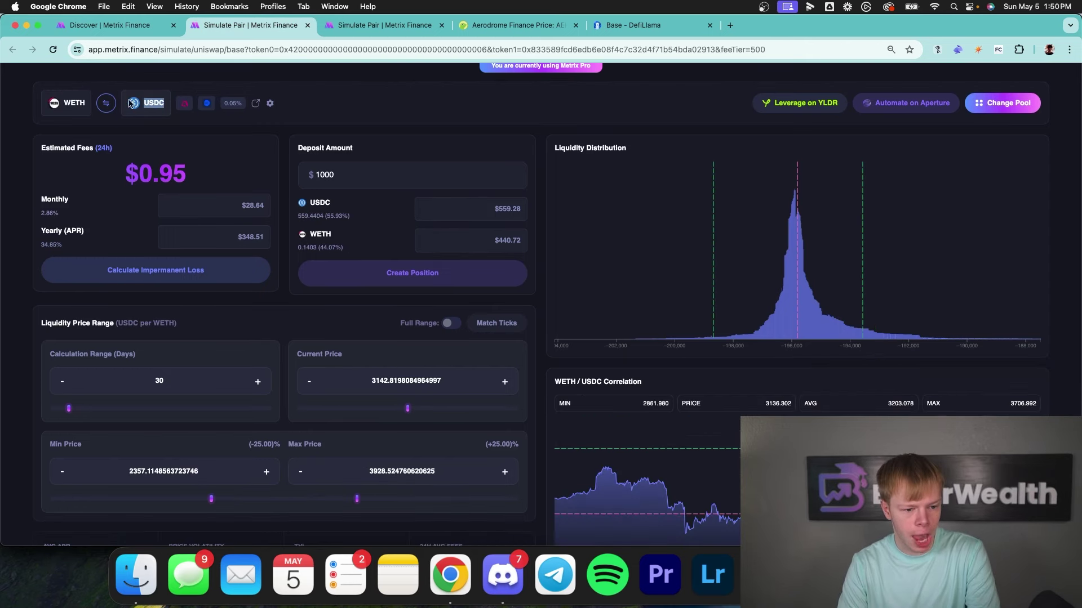
pyautogui.scroll(-5, 121, 240)
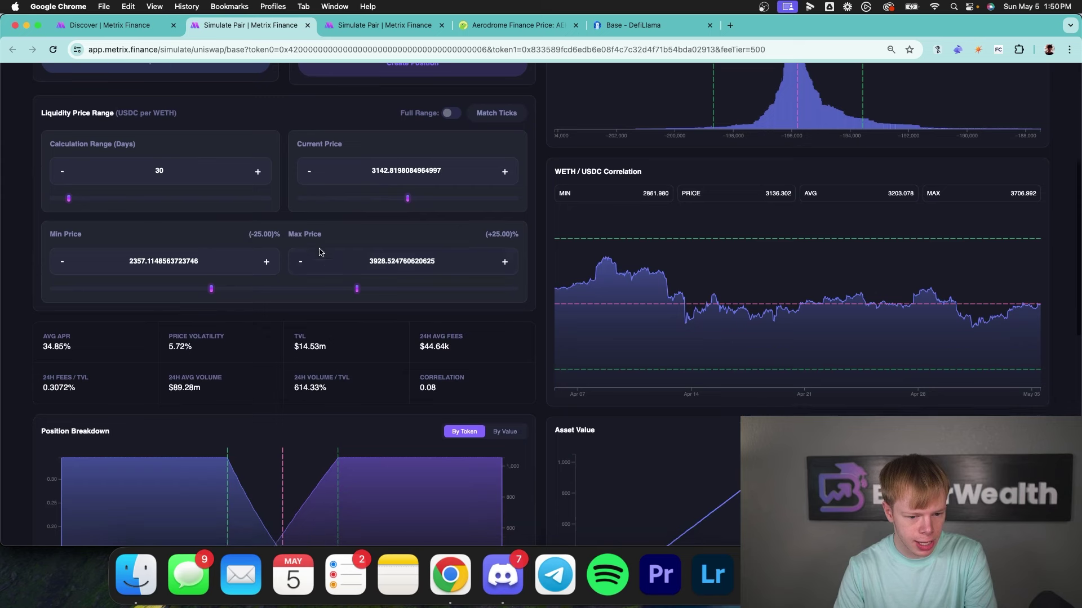
pyautogui.moveTo(358, 281); pyautogui.dragTo(339, 280)
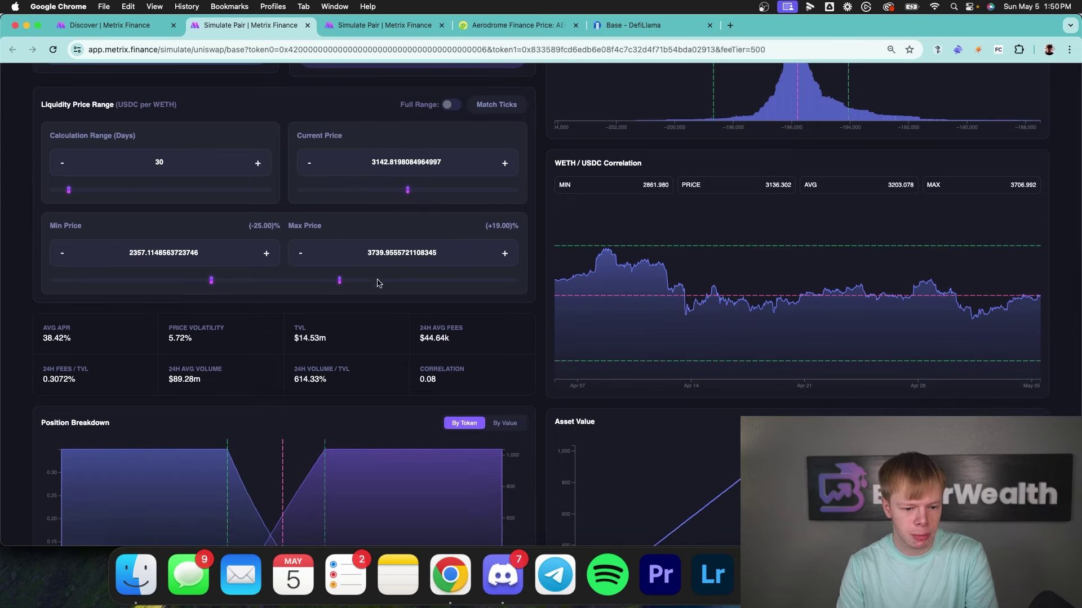
pyautogui.moveTo(211, 280); pyautogui.dragTo(259, 285)
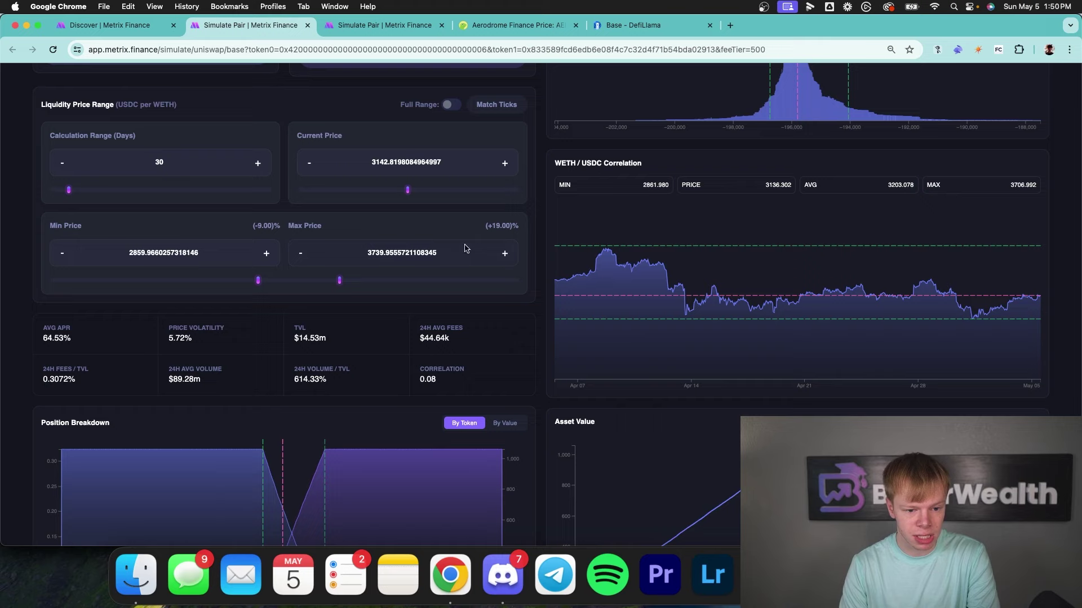
pyautogui.scroll(4, 512, 250)
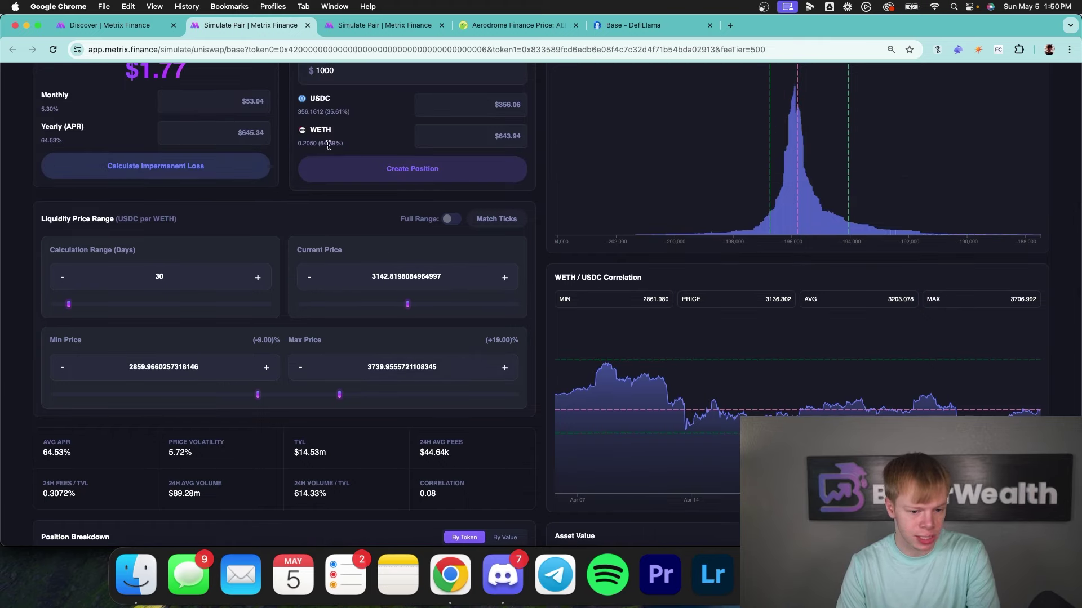
pyautogui.tripleClick(328, 144)
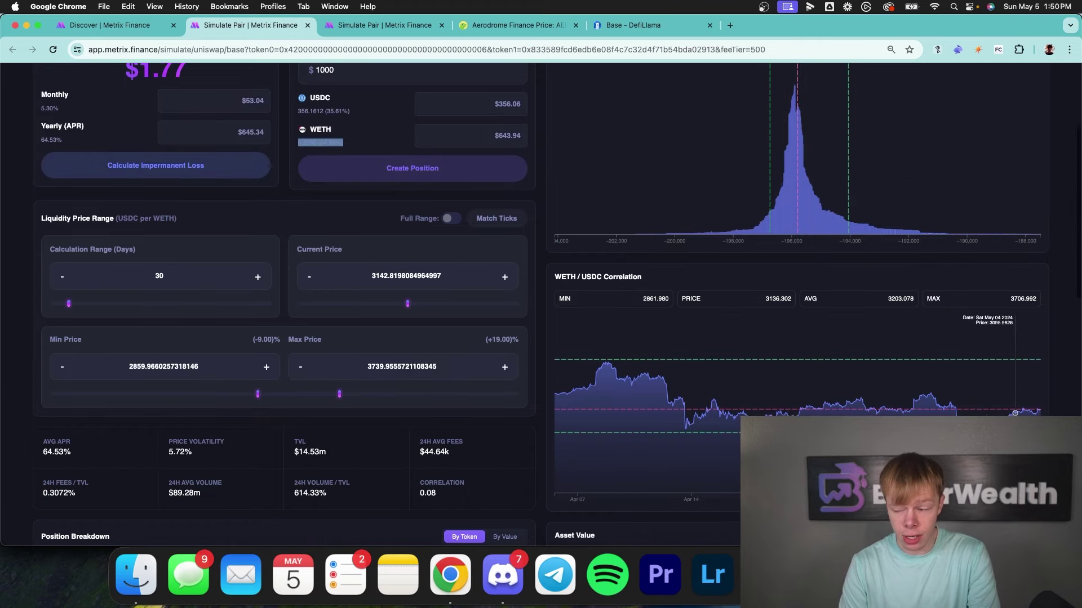
pyautogui.scroll(-3, 1014, 367)
# Enter a minimum price of 2800 and a maximum of 3520 USDC per WETH.
pyautogui.doubleClick(132, 285)
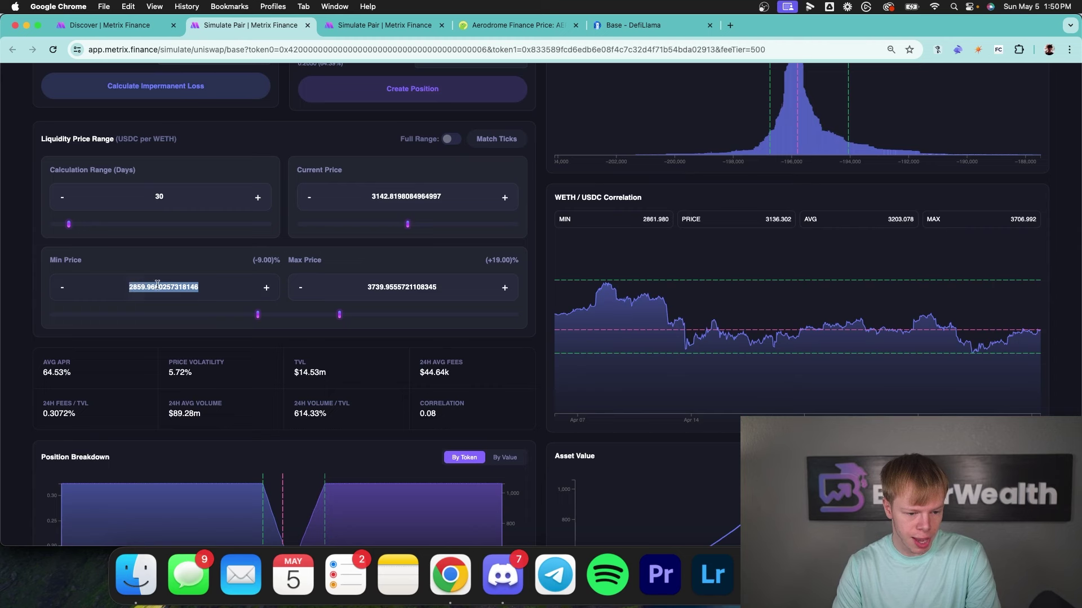
pyautogui.write('2800')
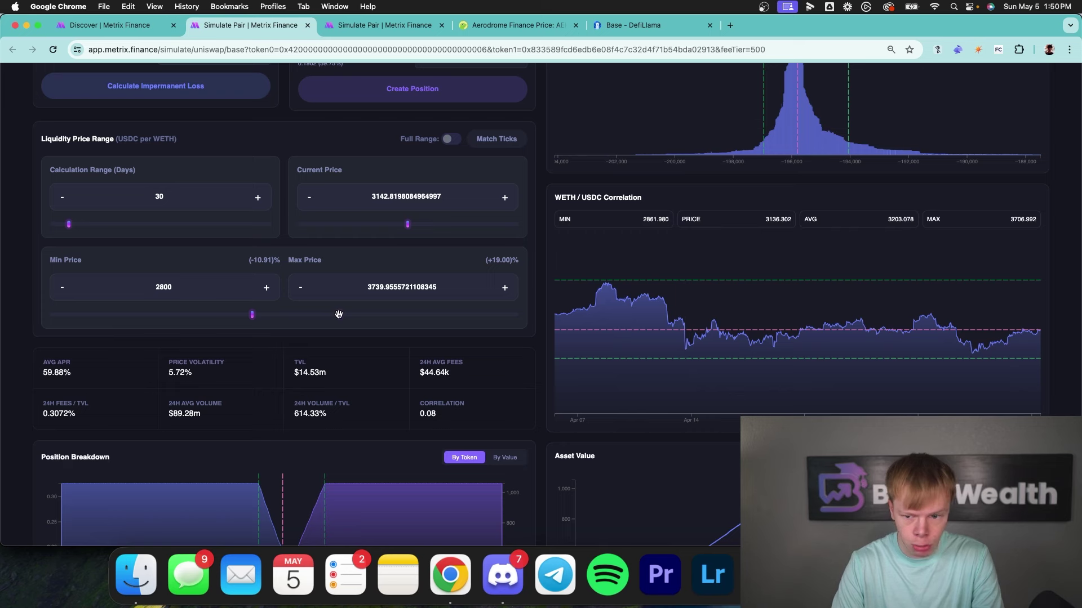
pyautogui.moveTo(338, 314); pyautogui.dragTo(315, 314)
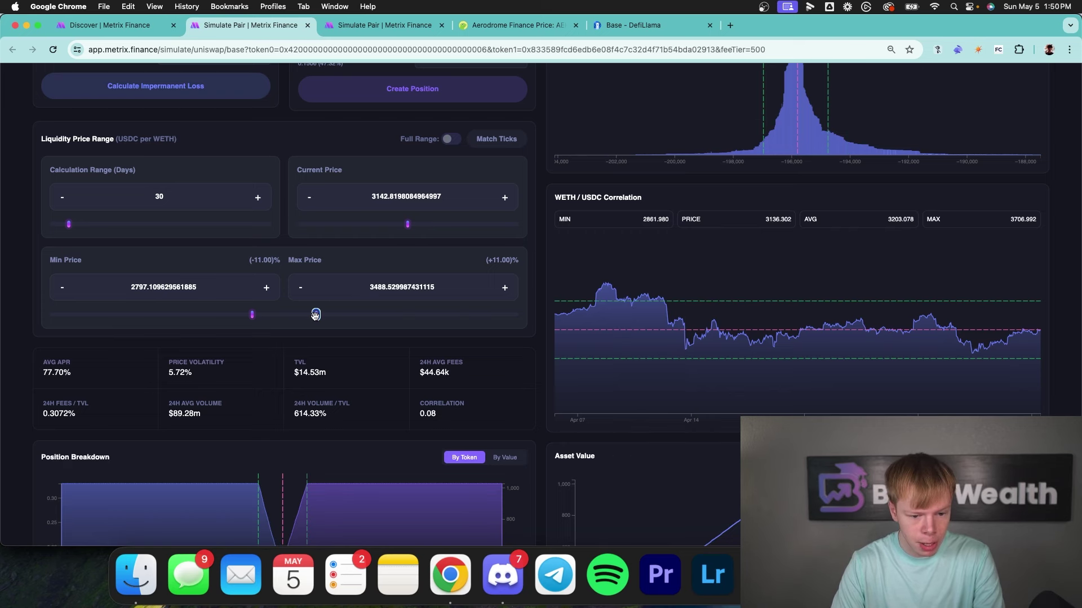
pyautogui.doubleClick(393, 287)
pyautogui.write('3520')
# Compare WETH's deposit share as the max price moves to about 4054 and back to 3520.
pyautogui.scroll(2, 442, 237)
pyautogui.doubleClick(319, 139)
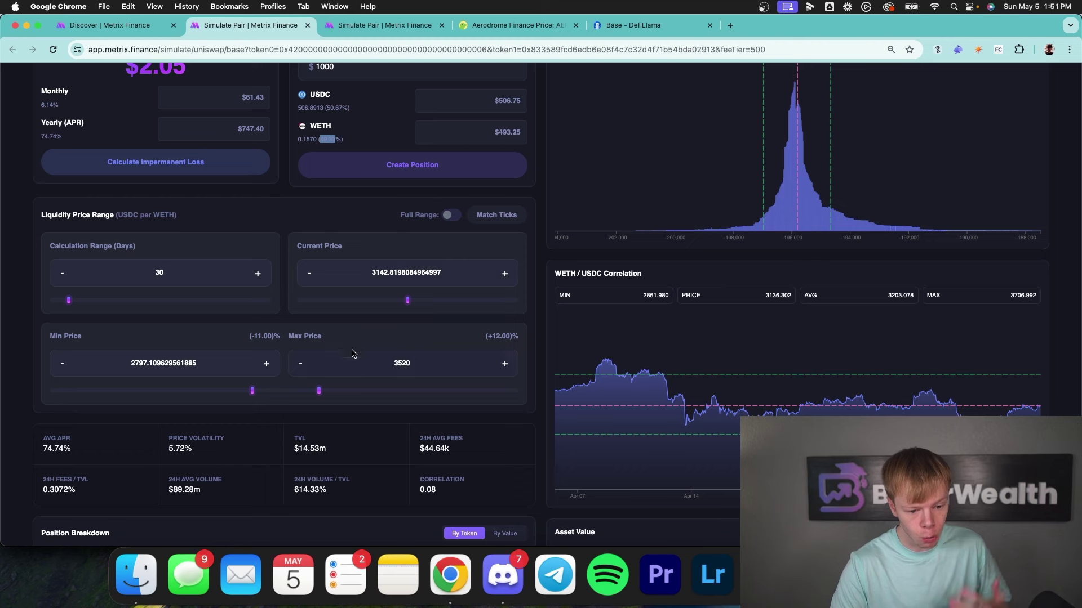
pyautogui.moveTo(318, 391); pyautogui.dragTo(366, 394)
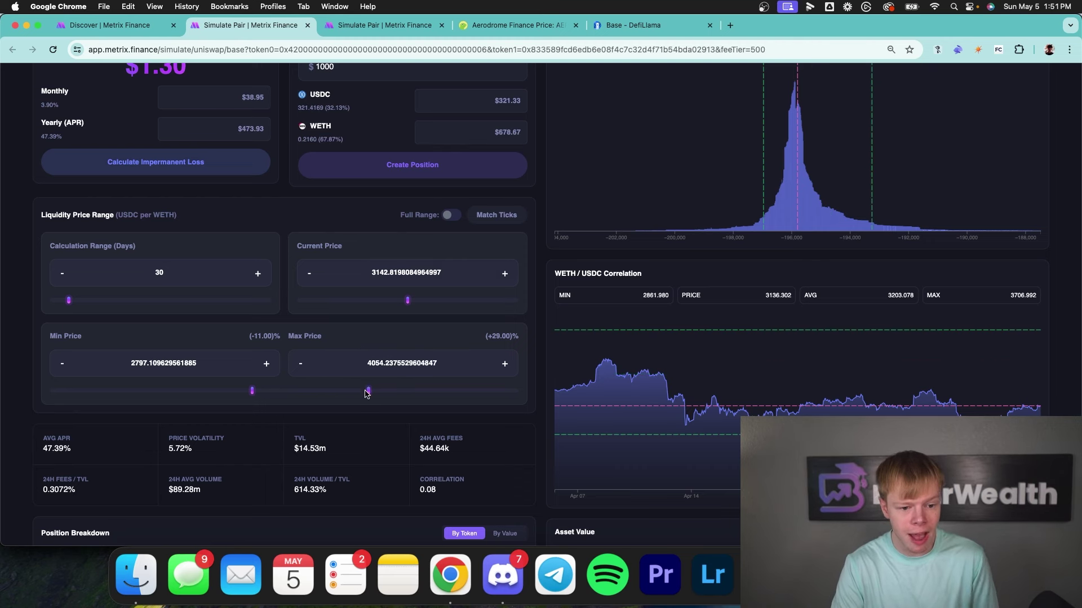
pyautogui.tripleClick(334, 135)
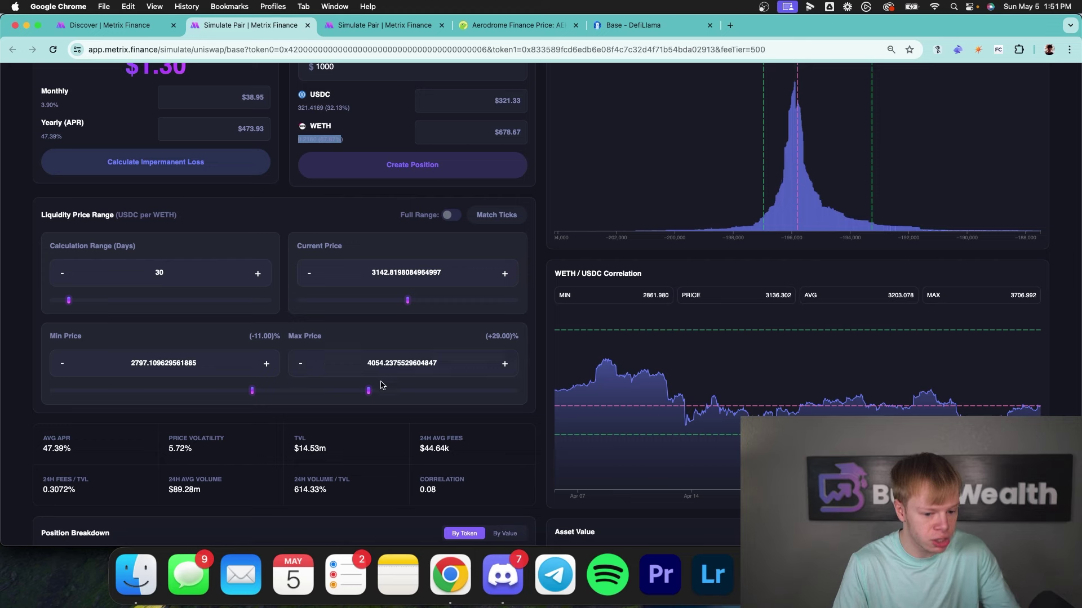
pyautogui.moveTo(367, 390); pyautogui.dragTo(314, 391)
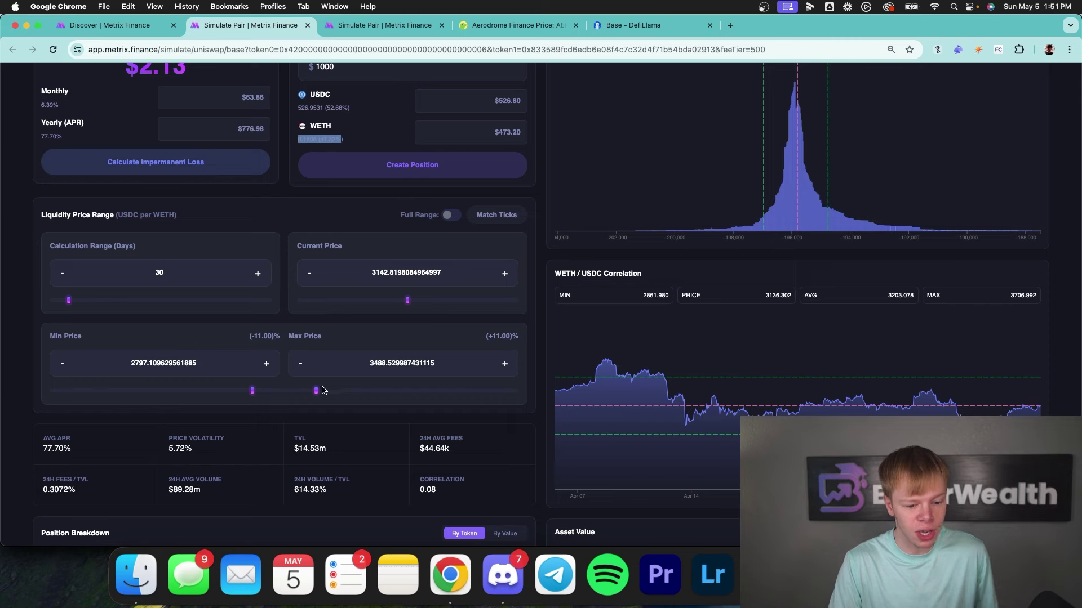
pyautogui.moveTo(314, 390); pyautogui.dragTo(319, 391)
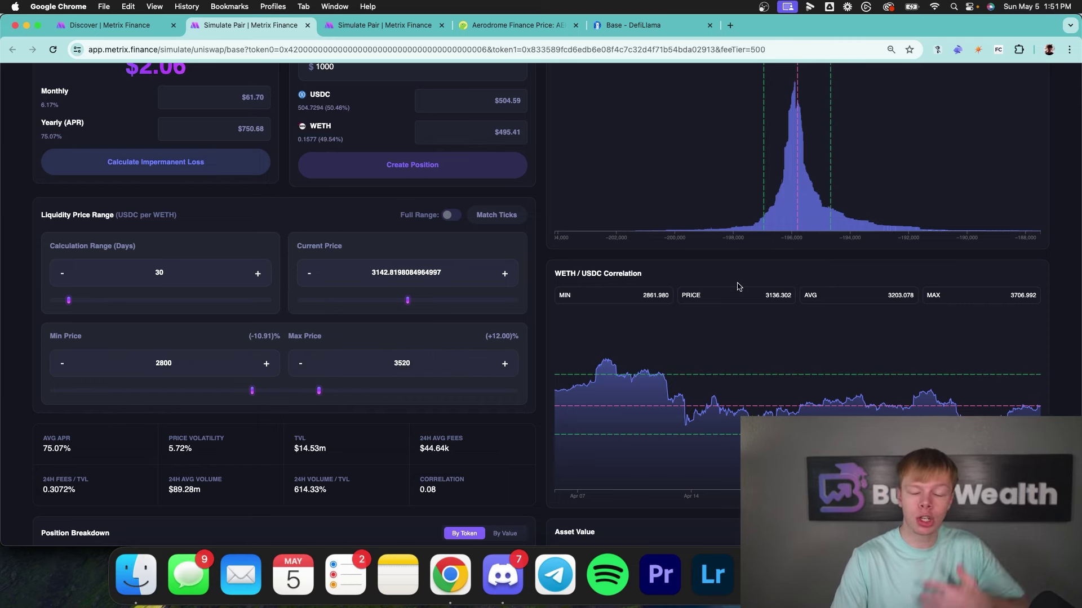
pyautogui.scroll(3, 682, 296)
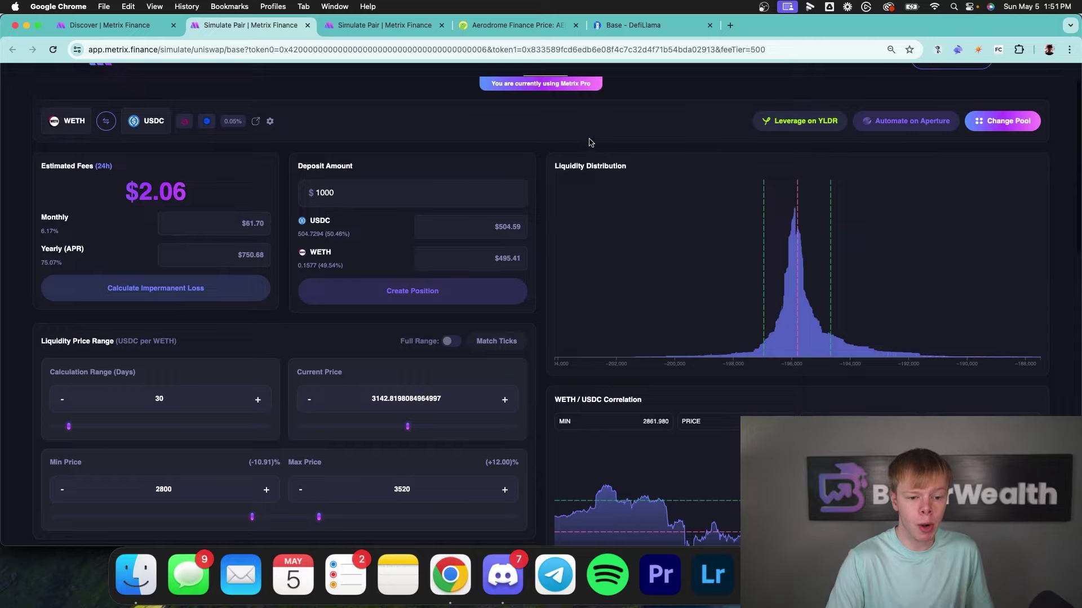
# Open the Simulate page in a new tab and set the current price to 3111.39.
pyautogui.rightClick(535, 99)
pyautogui.click(564, 108)
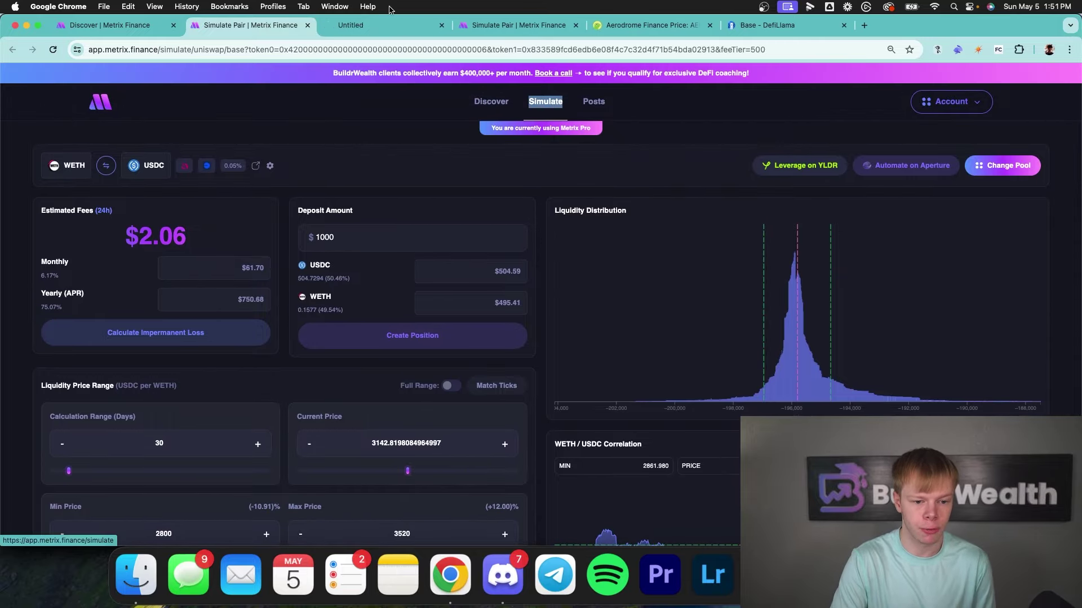
pyautogui.scroll(-3, 535, 145)
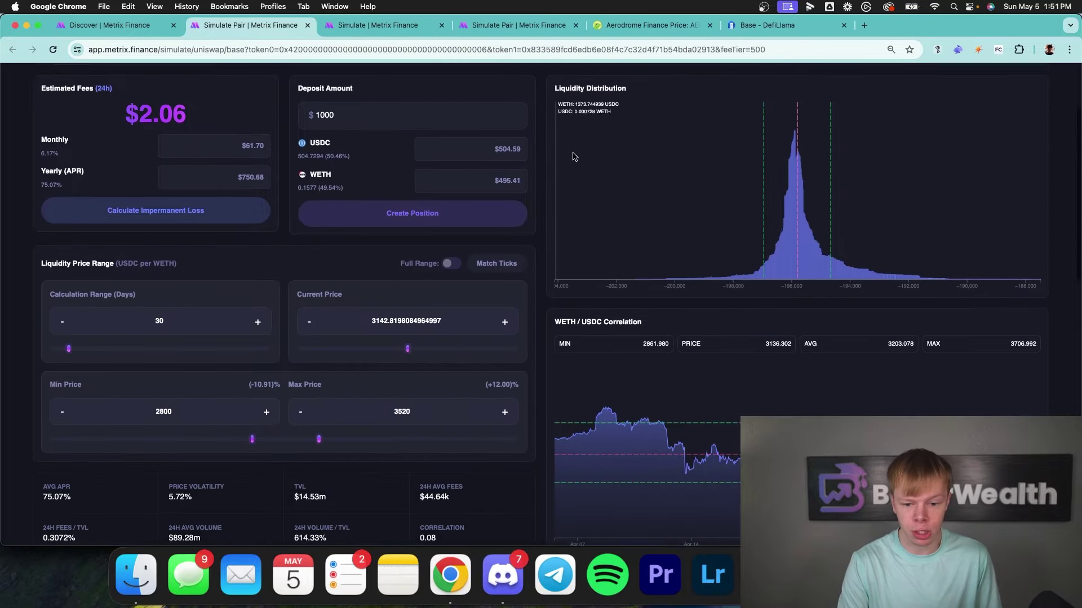
pyautogui.scroll(1, 784, 149)
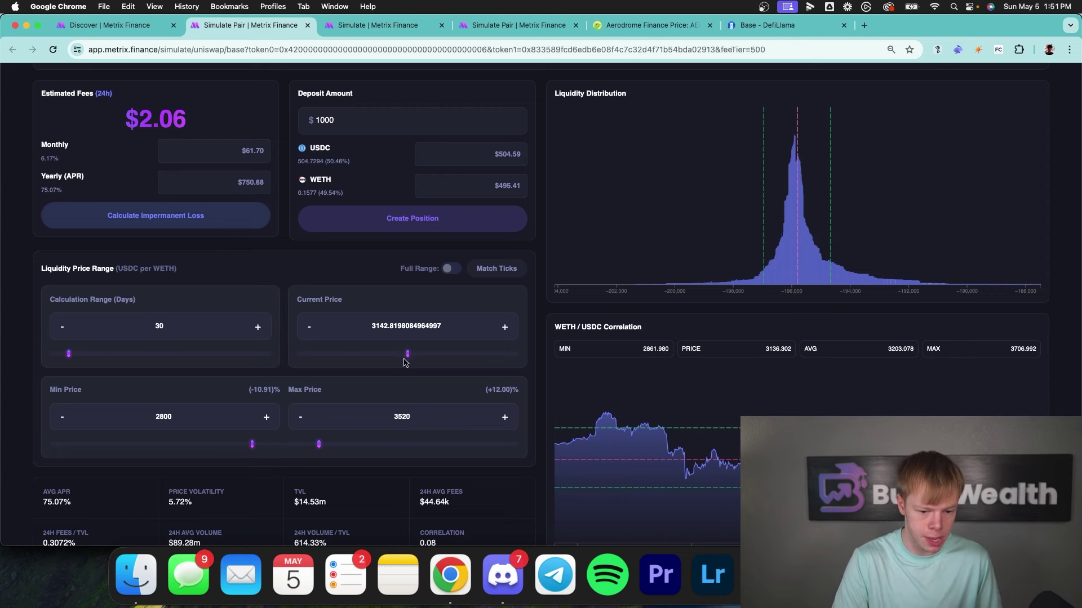
pyautogui.moveTo(407, 355); pyautogui.dragTo(405, 355)
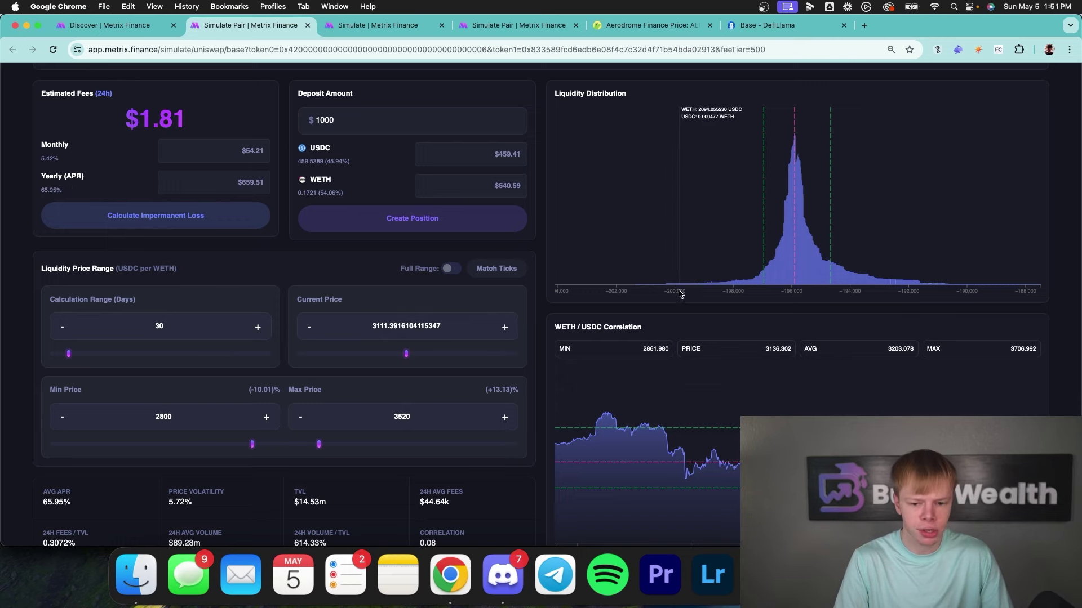
# Set the WETH/USDC simulation's calculation range to 14 days.
pyautogui.scroll(-10, 687, 292)
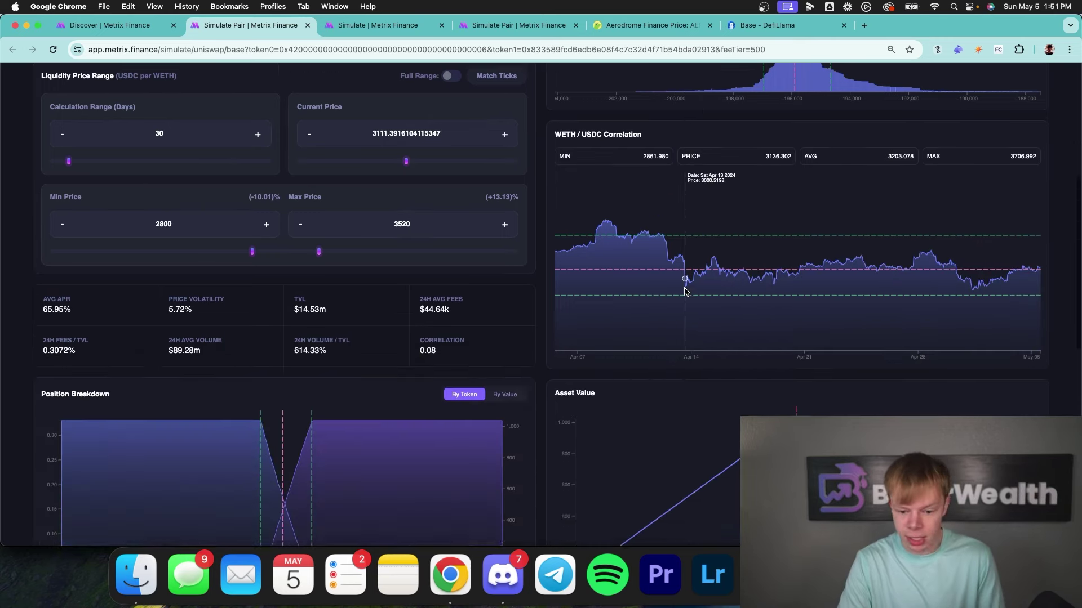
pyautogui.scroll(-3, 685, 291)
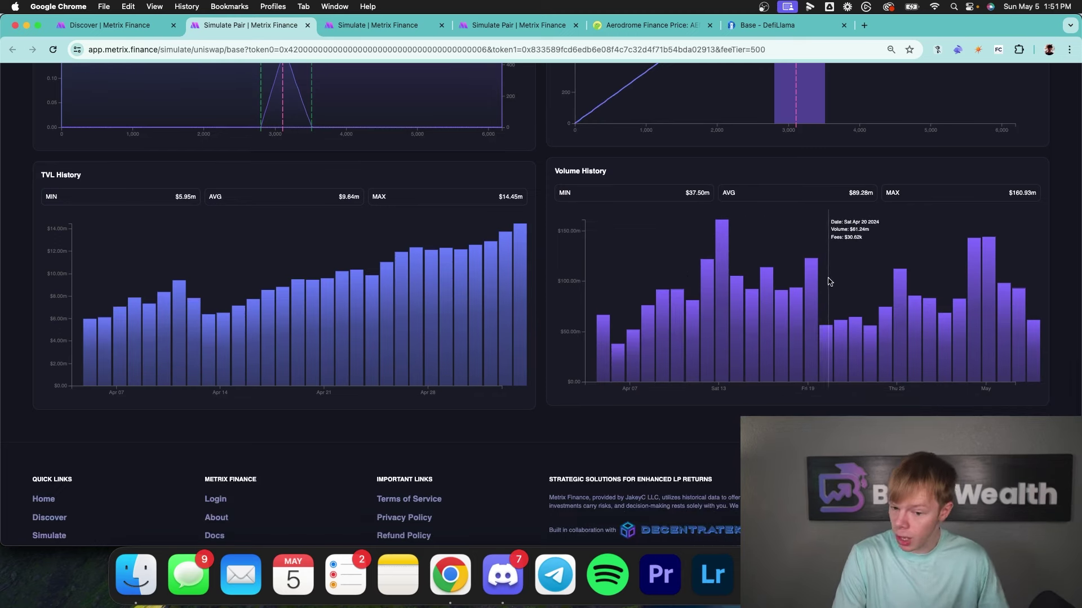
pyautogui.scroll(13, 931, 286)
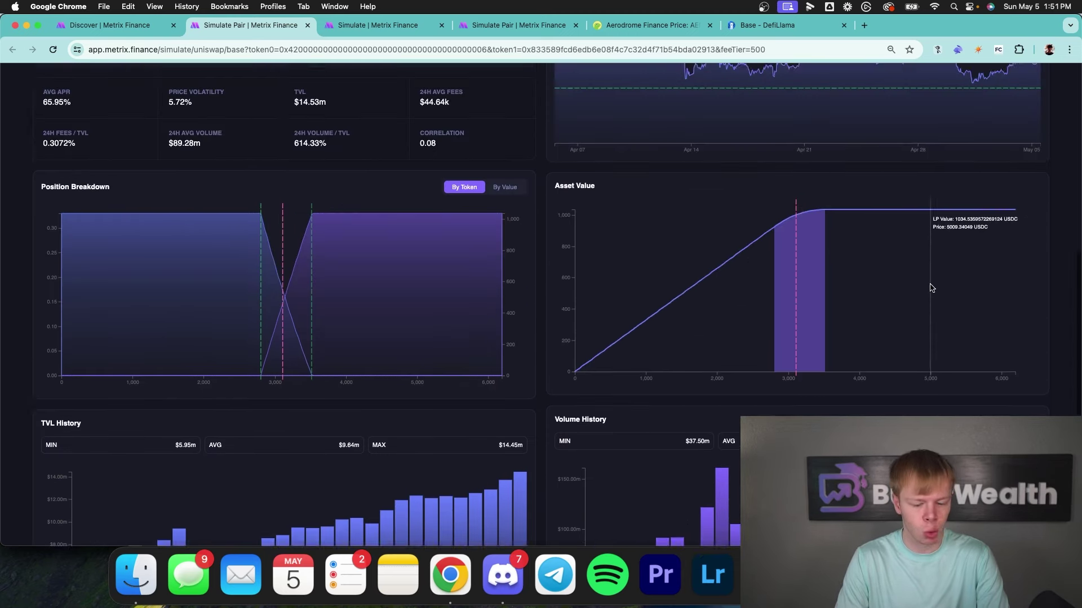
pyautogui.write('14')
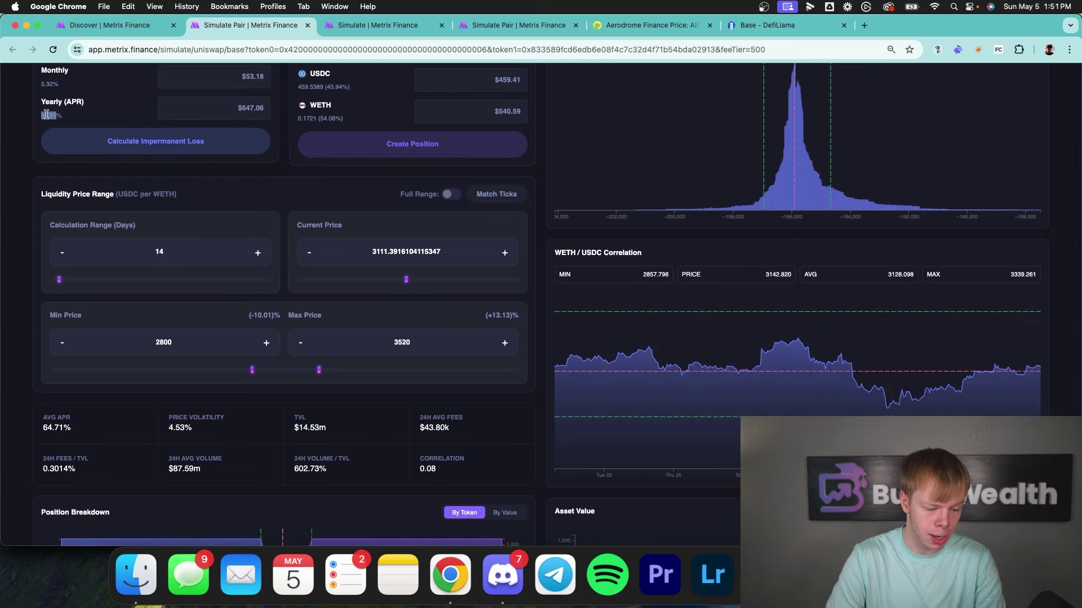
pyautogui.moveTo(175, 252); pyautogui.dragTo(130, 250)
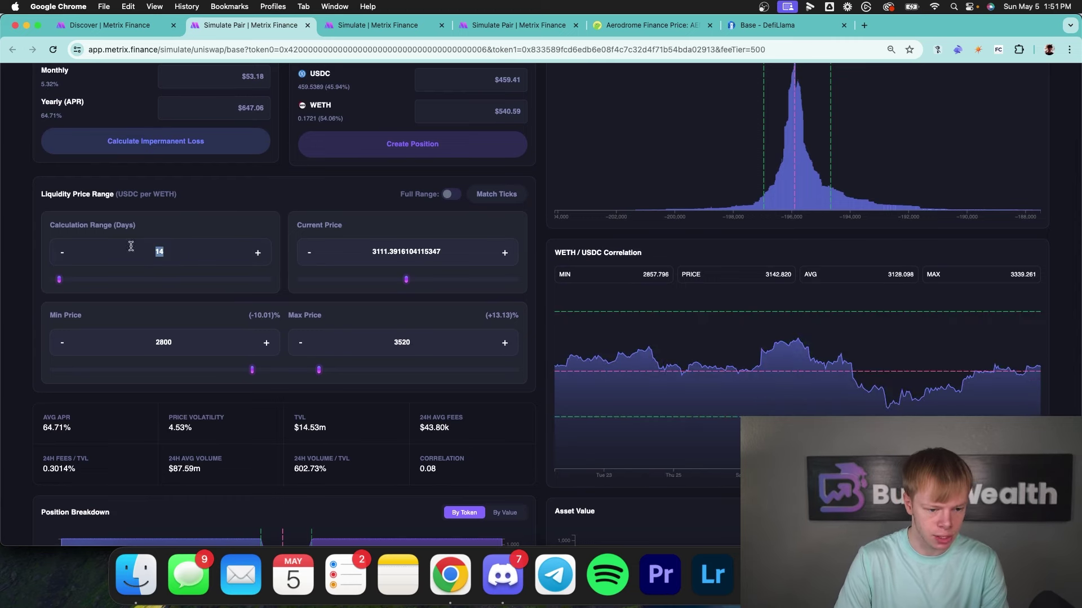
# Go to the third 'Simulate | Metrix Finance' tab and open its Pair comparison page.
pyautogui.click(367, 27)
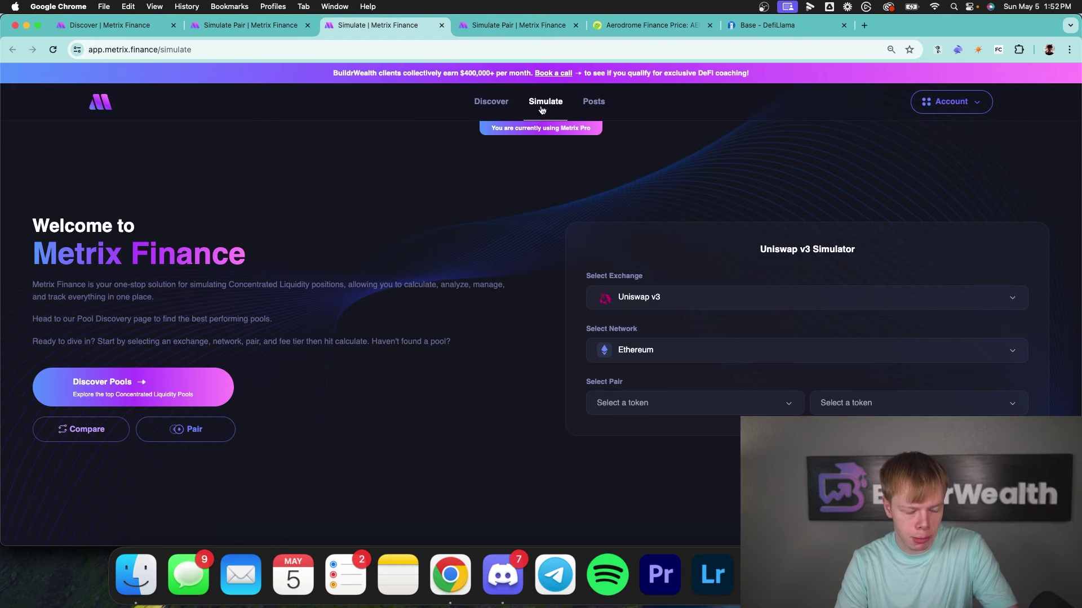
pyautogui.click(167, 432)
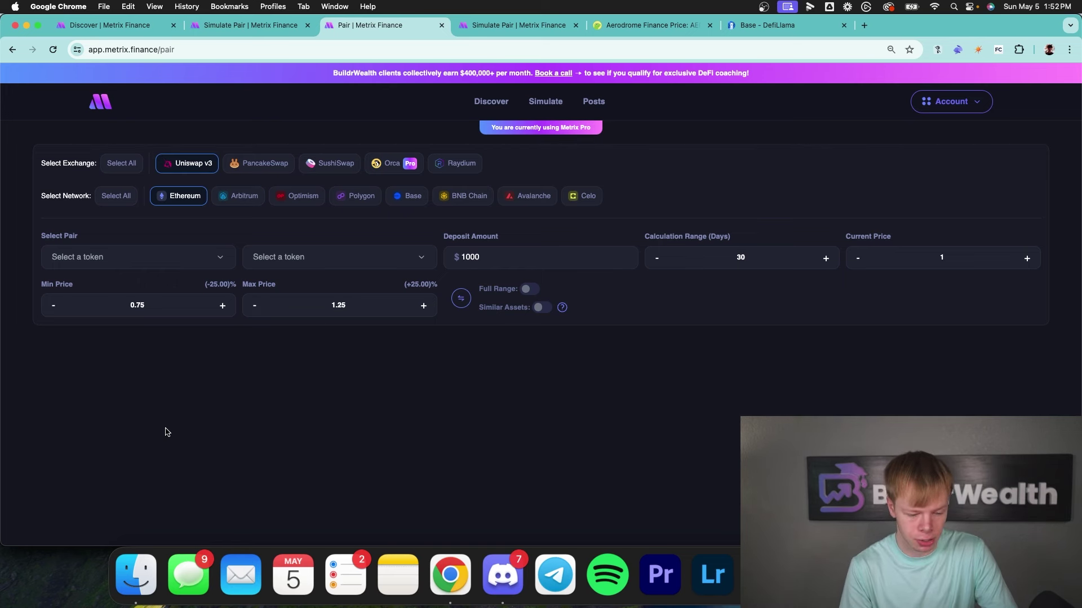
# Include all exchanges and networks, then choose WETH and USDC as the pair's tokens.
pyautogui.click(123, 168)
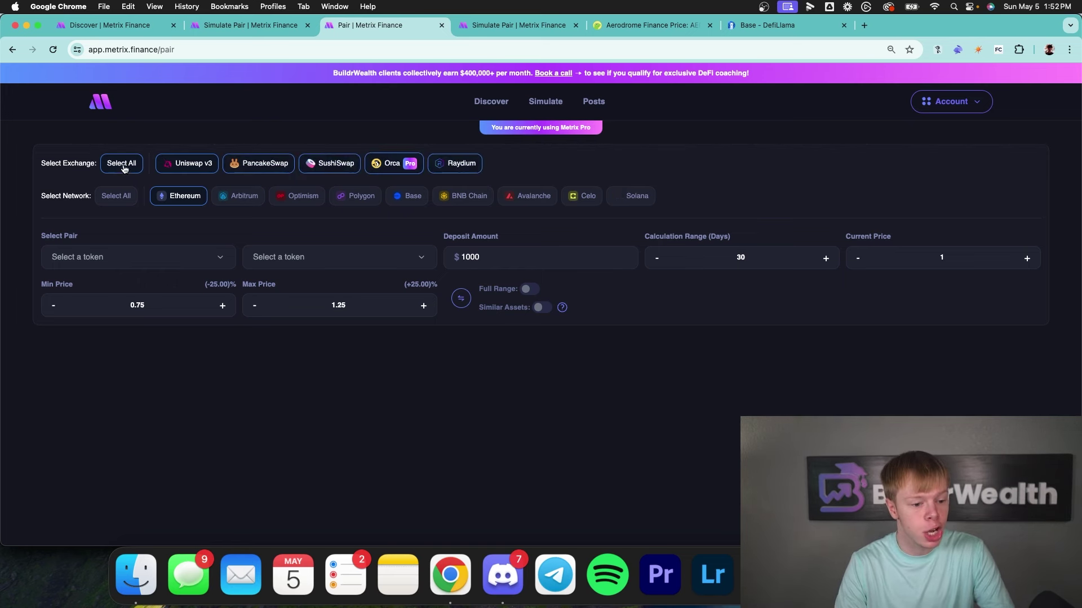
pyautogui.click(122, 200)
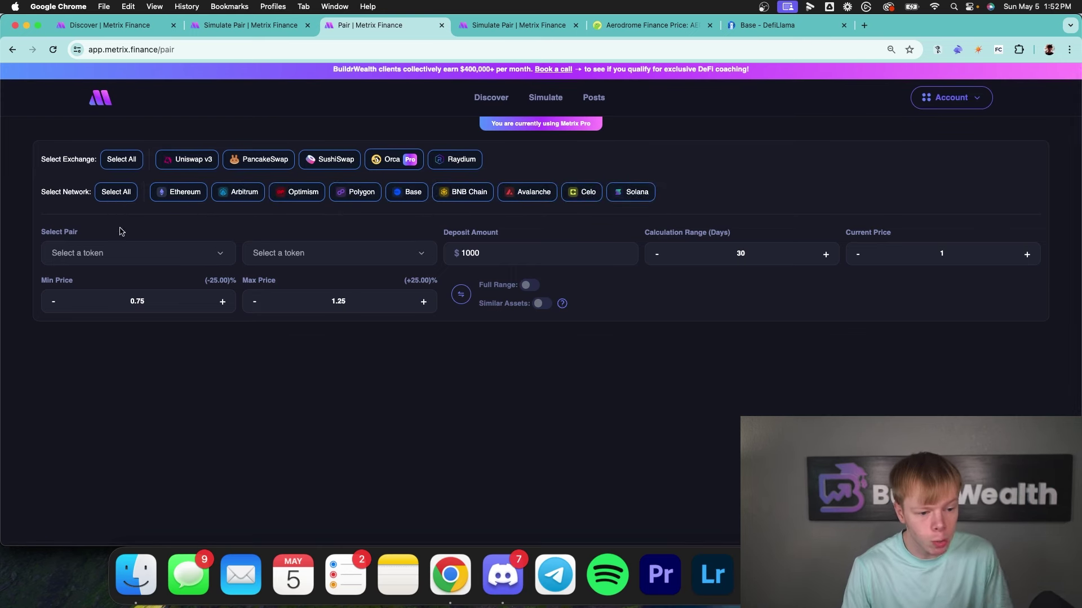
pyautogui.click(117, 252)
pyautogui.write('eth')
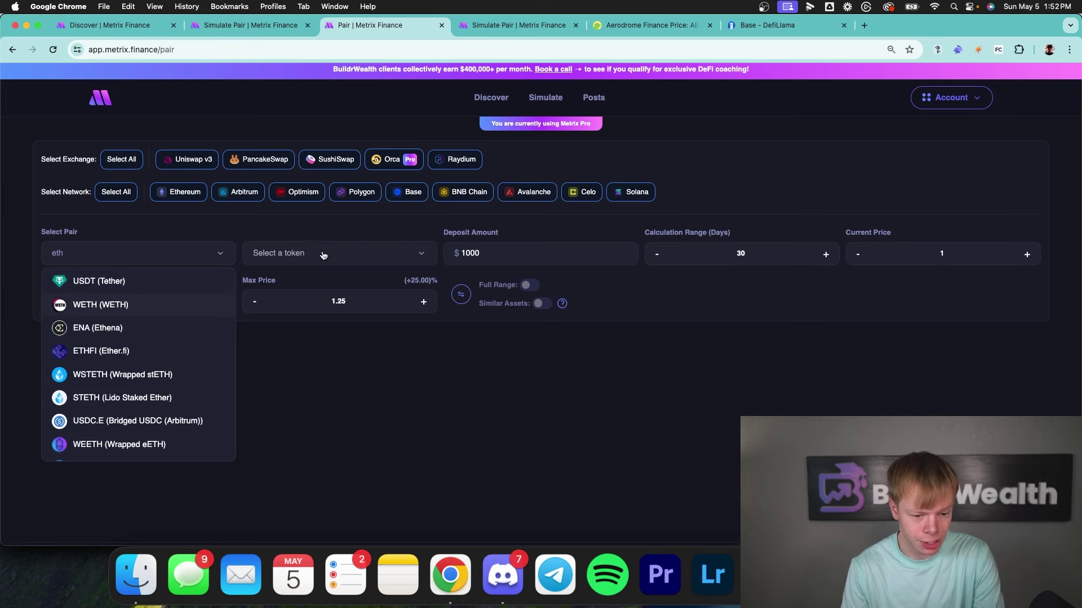
pyautogui.press('Return')
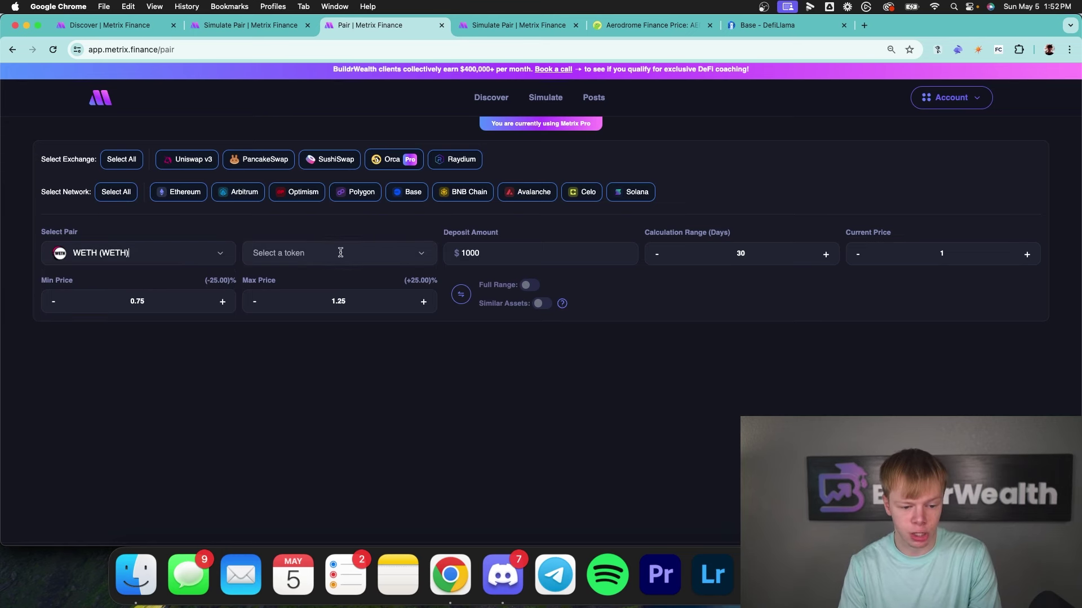
pyautogui.click(320, 258)
pyautogui.write('u')
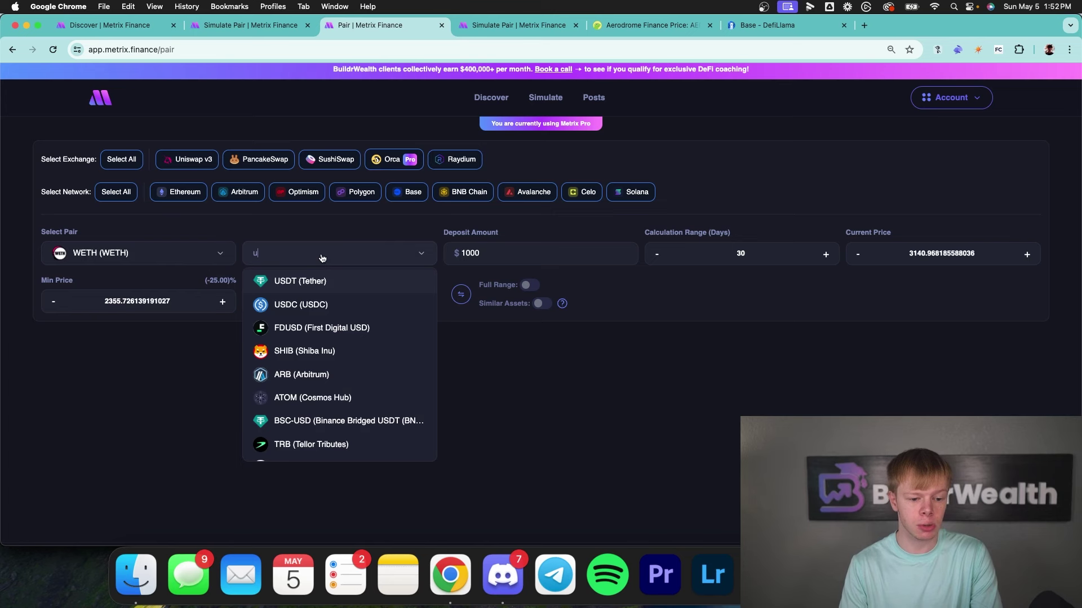
pyautogui.write('sdc')
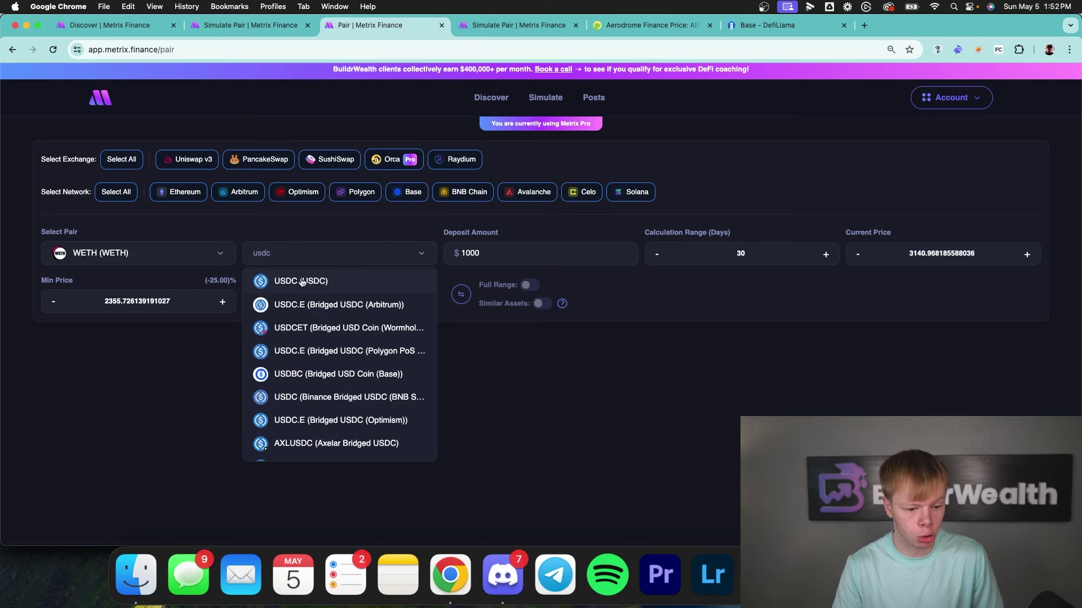
pyautogui.press('Return')
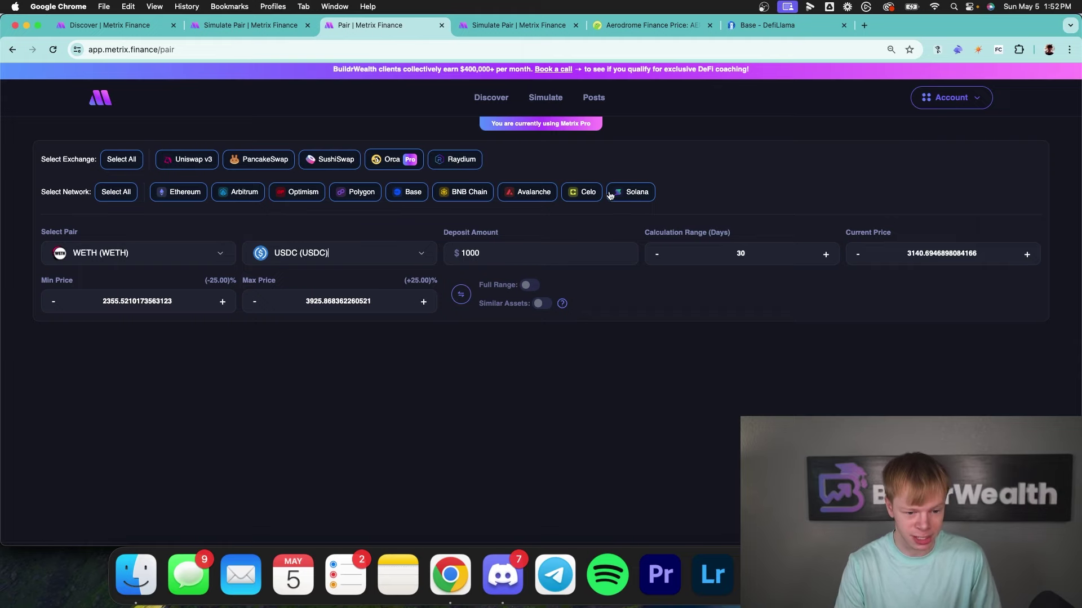
# Scroll through the WETH/USDC pool cards and back up, then select the 30-day calculation range.
pyautogui.scroll(-20, 526, 309)
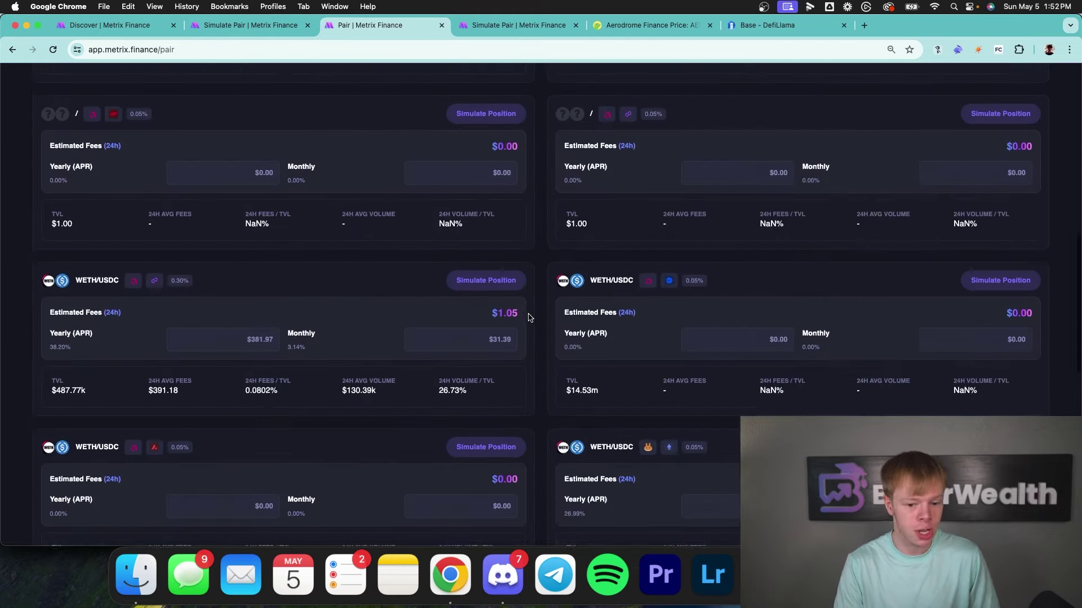
pyautogui.scroll(20, 528, 318)
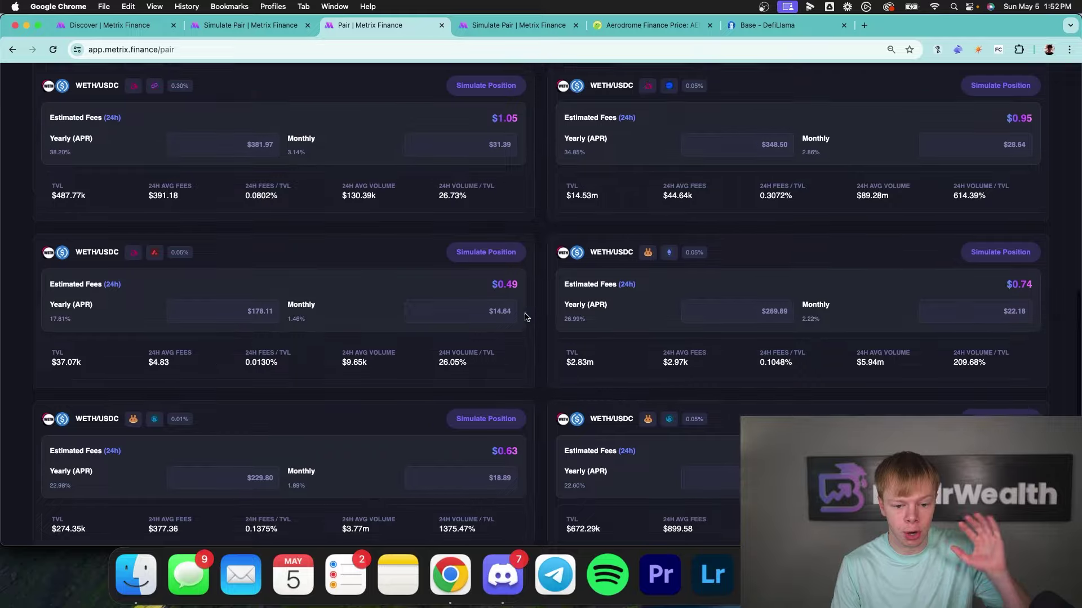
pyautogui.scroll(3, 530, 323)
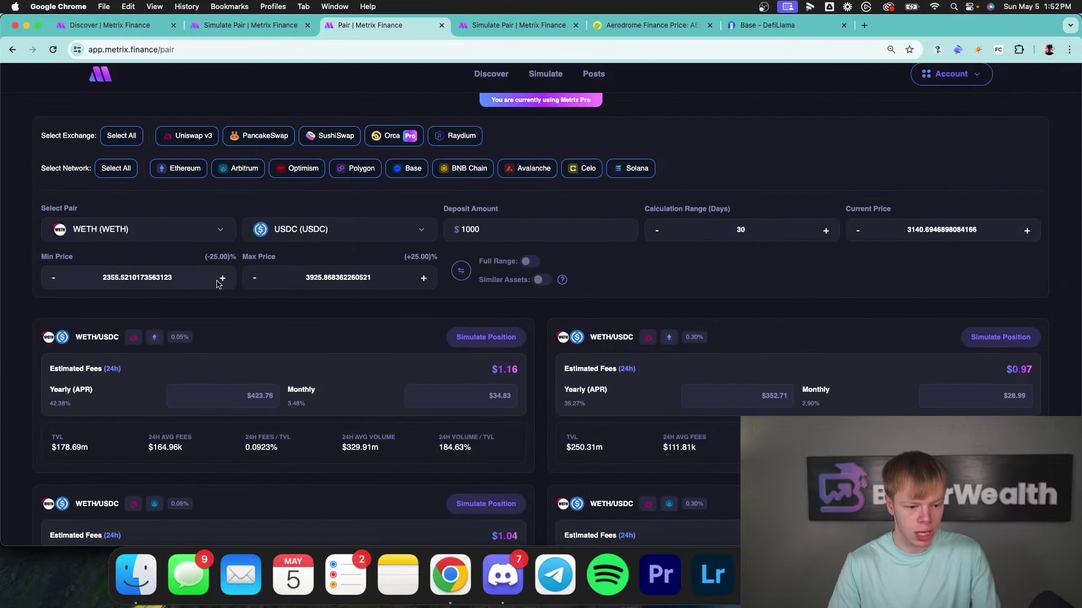
pyautogui.moveTo(772, 229); pyautogui.dragTo(711, 228)
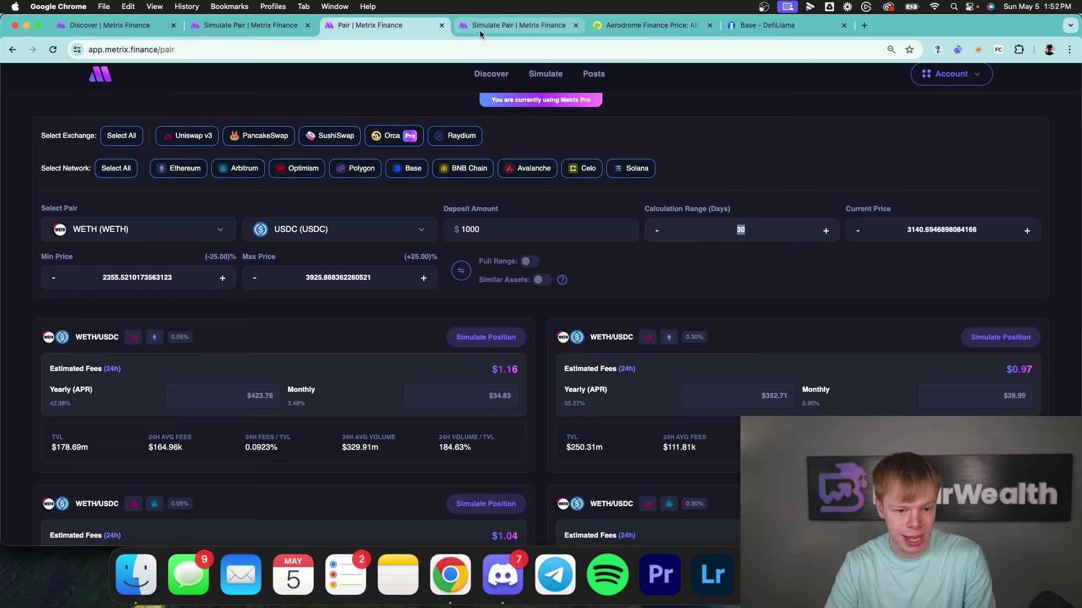
# Copy the simulation's 14 days, 3110 current price and 2800–3520 bounds into the Pair settings.
pyautogui.click(251, 25)
pyautogui.doubleClick(461, 255)
pyautogui.moveTo(455, 255); pyautogui.dragTo(398, 253)
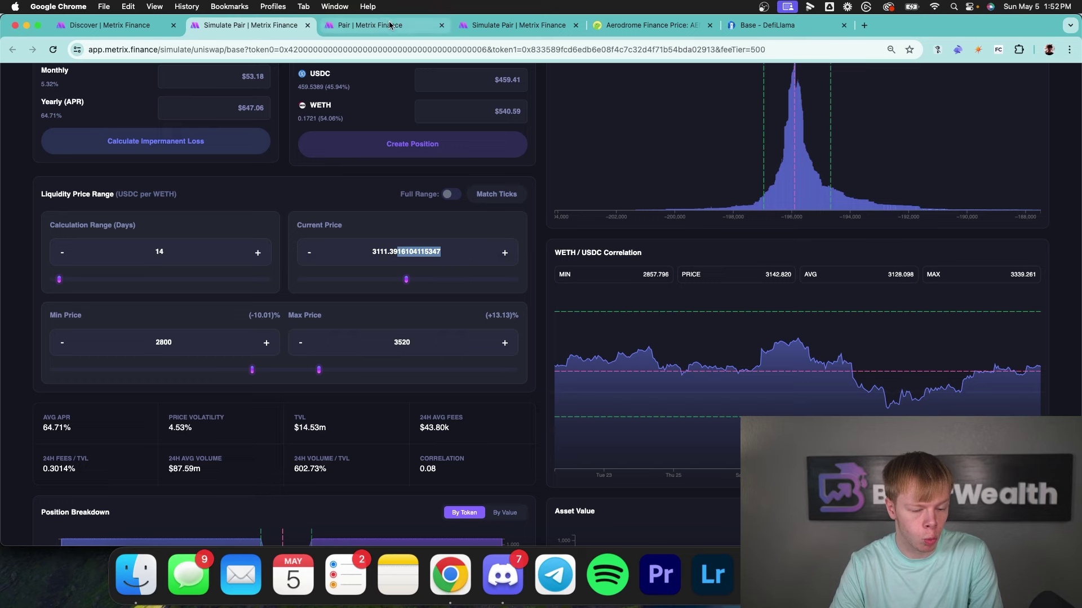
pyautogui.click(369, 25)
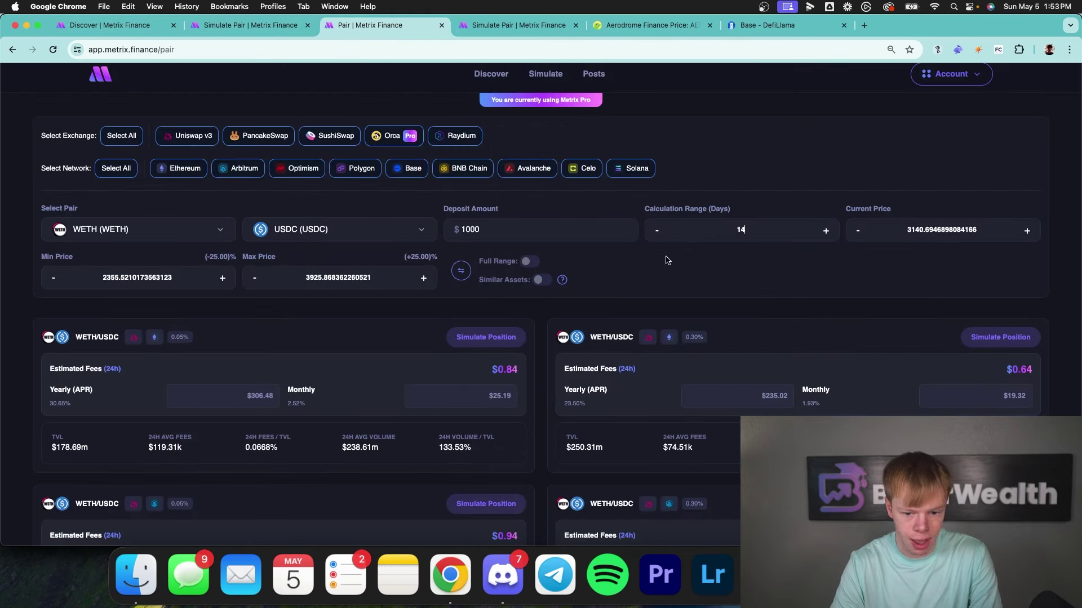
pyautogui.doubleClick(927, 235)
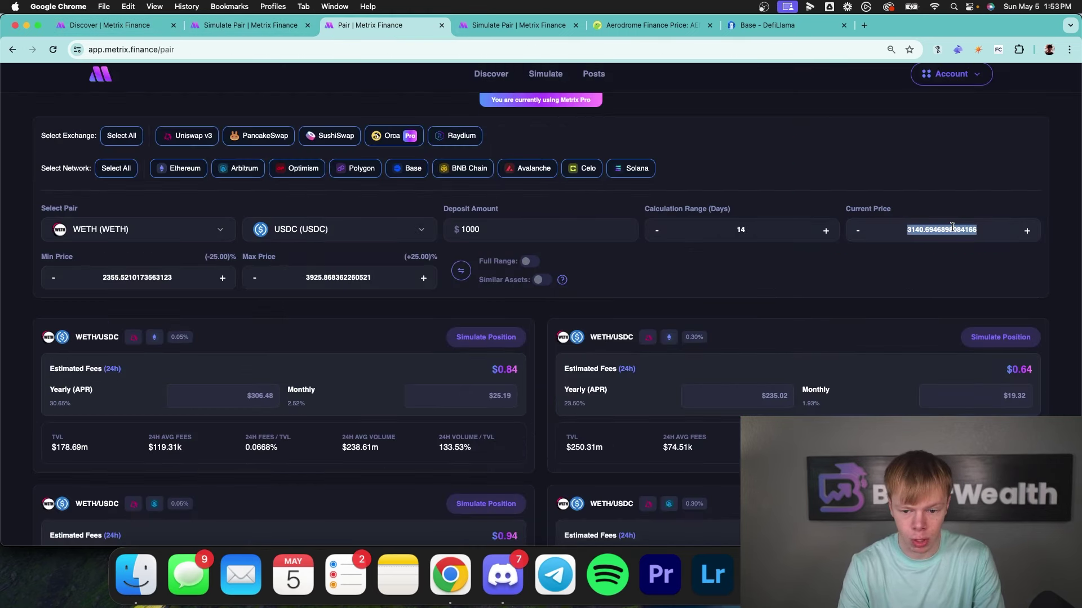
pyautogui.hotkey('ctrl', 'shift', 'Tab')
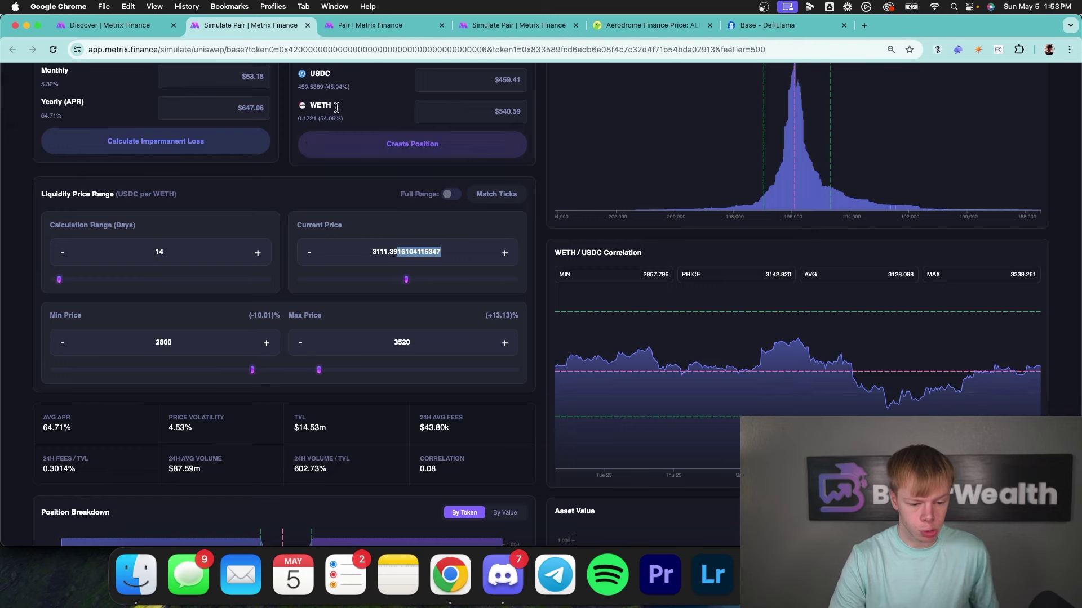
pyautogui.click(395, 28)
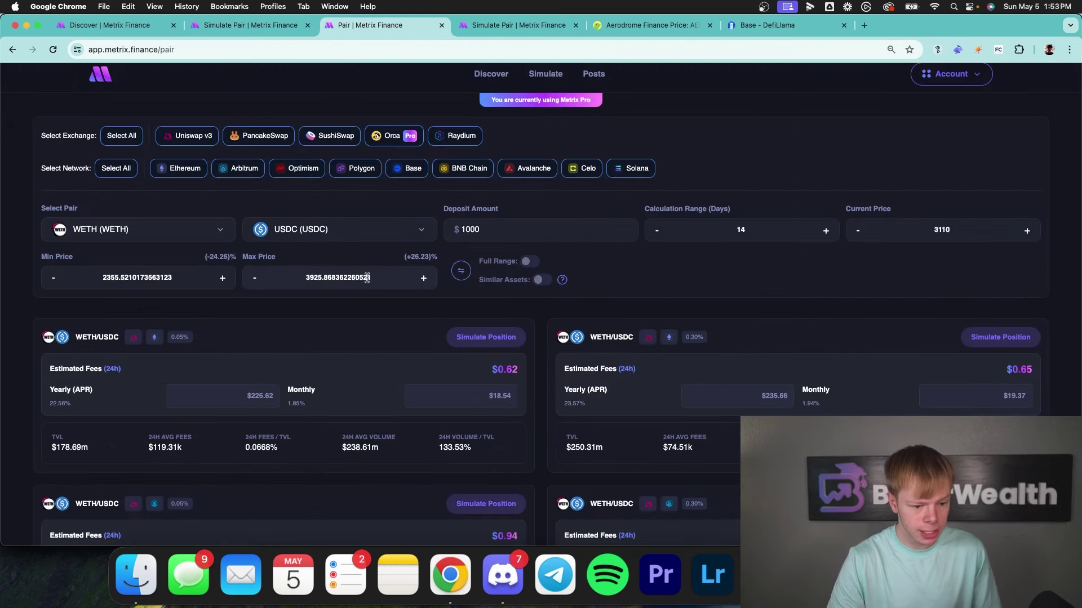
pyautogui.doubleClick(154, 277)
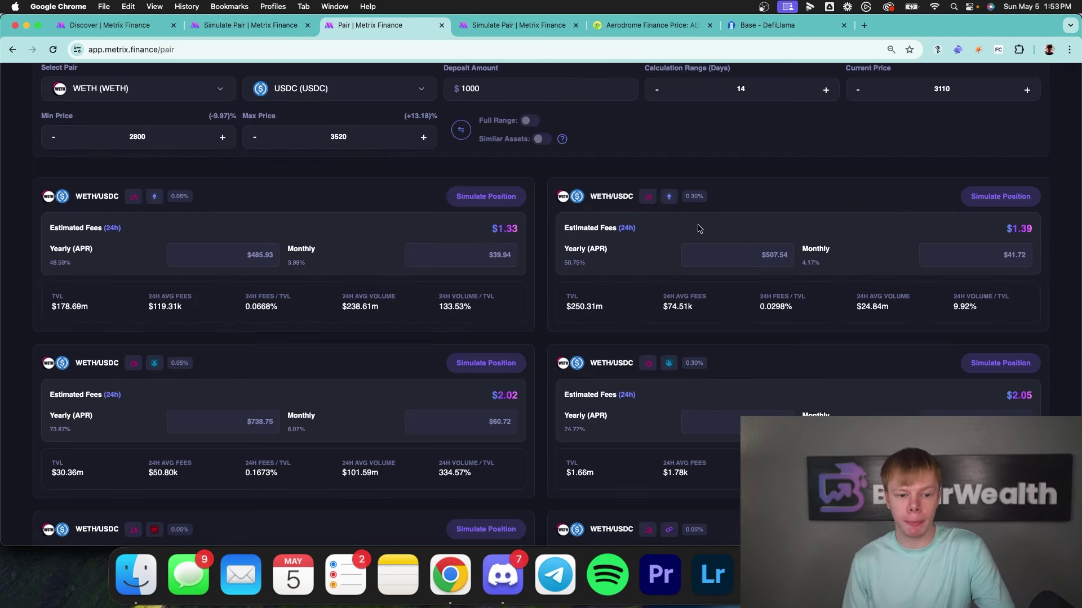
pyautogui.click(242, 25)
pyautogui.scroll(5, 221, 179)
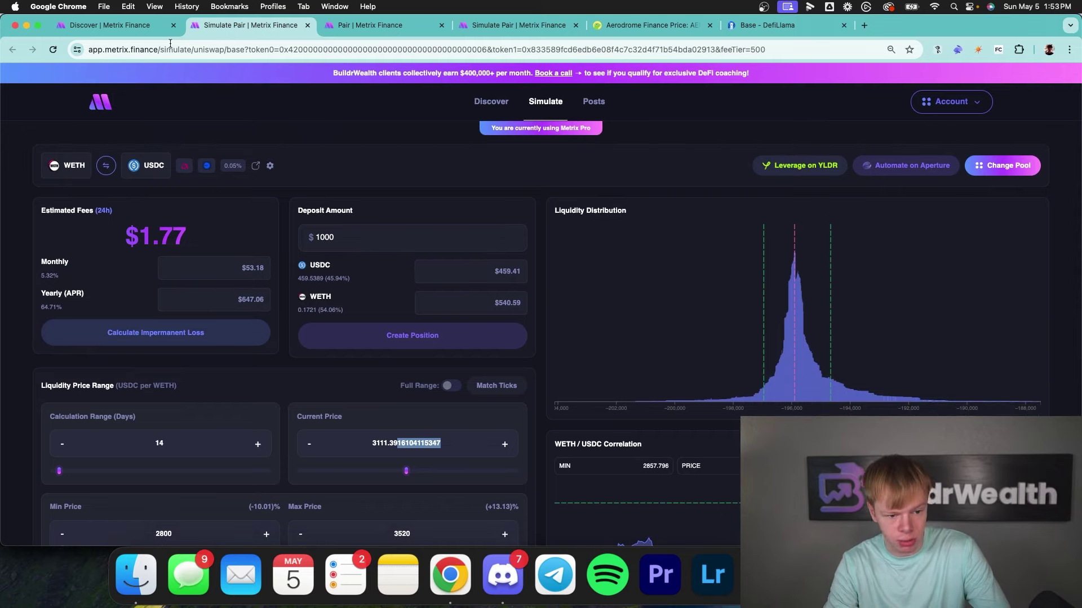
pyautogui.click(353, 29)
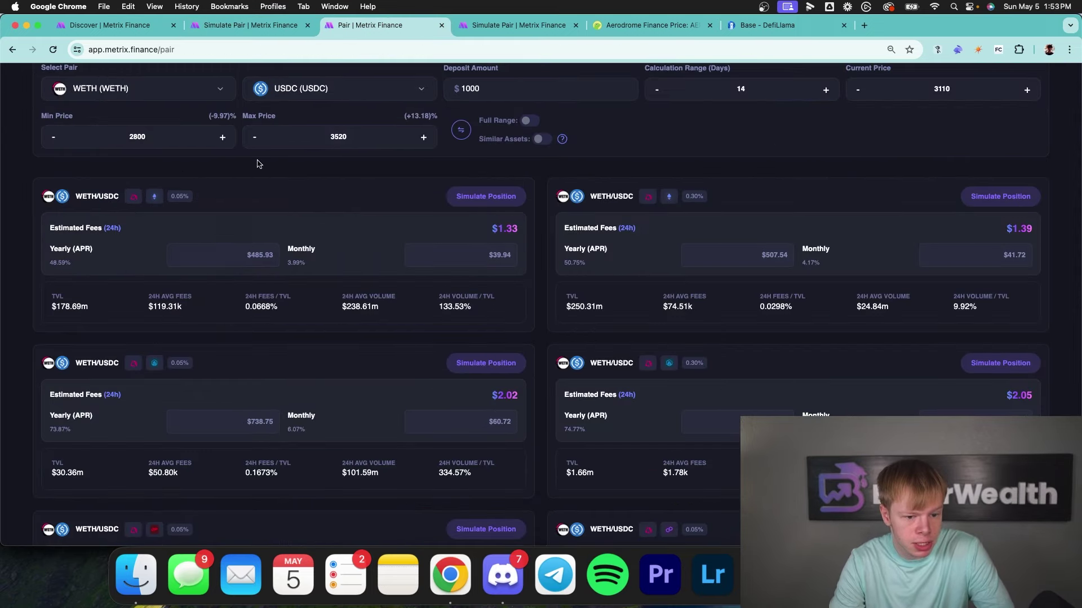
pyautogui.click(242, 28)
pyautogui.click(359, 29)
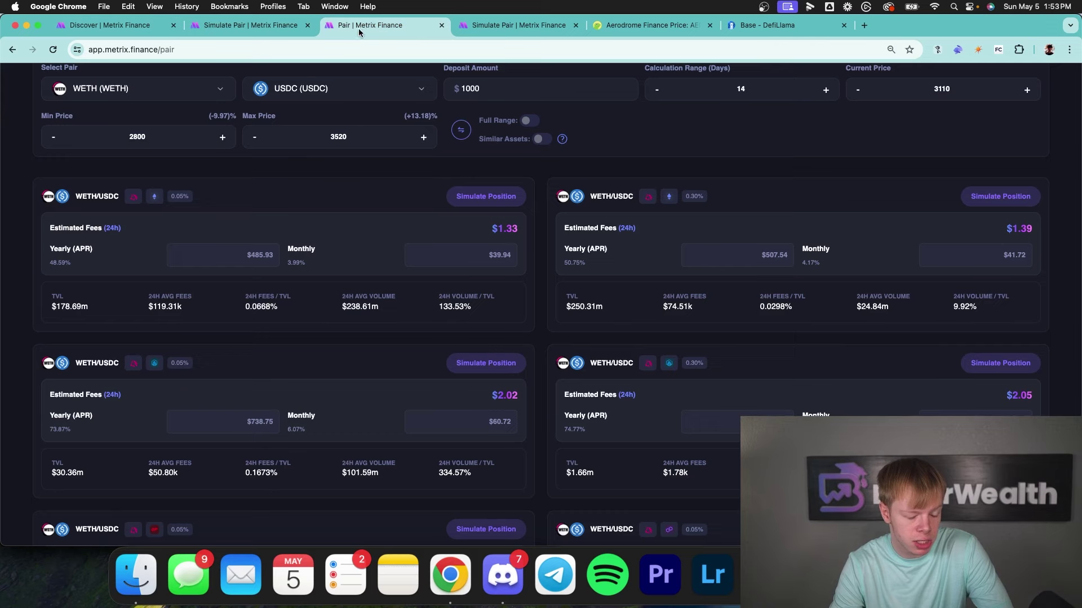
pyautogui.scroll(-8, 738, 232)
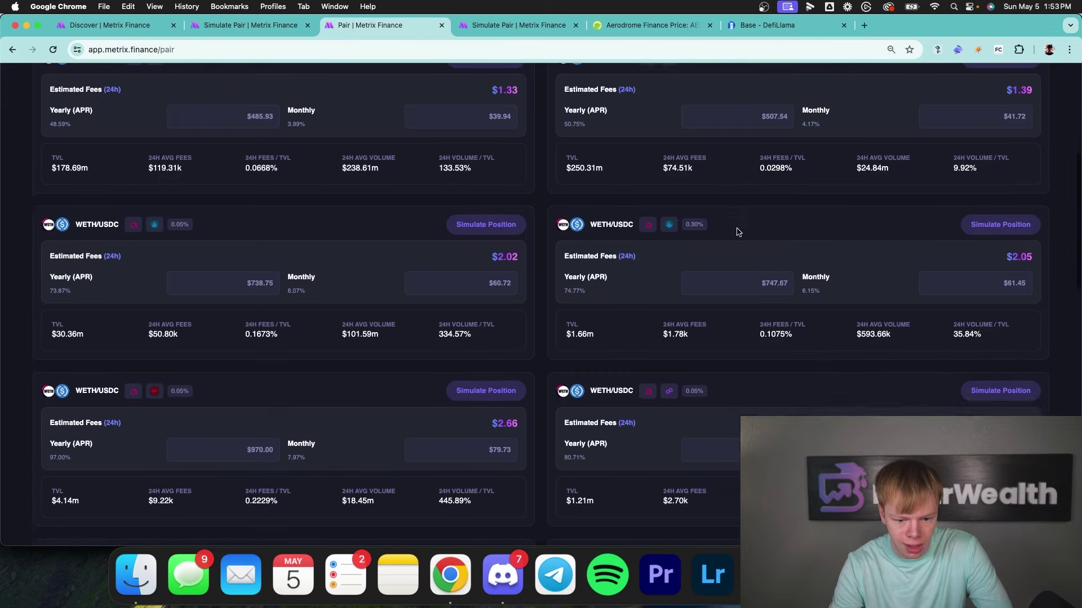
pyautogui.scroll(-2, 738, 232)
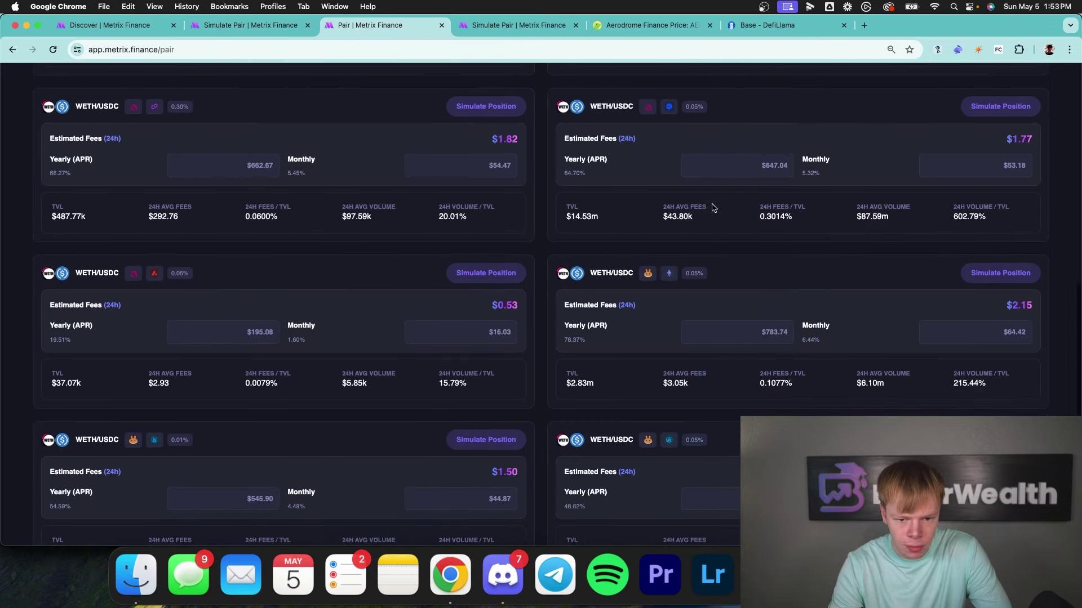
pyautogui.scroll(-3, 627, 271)
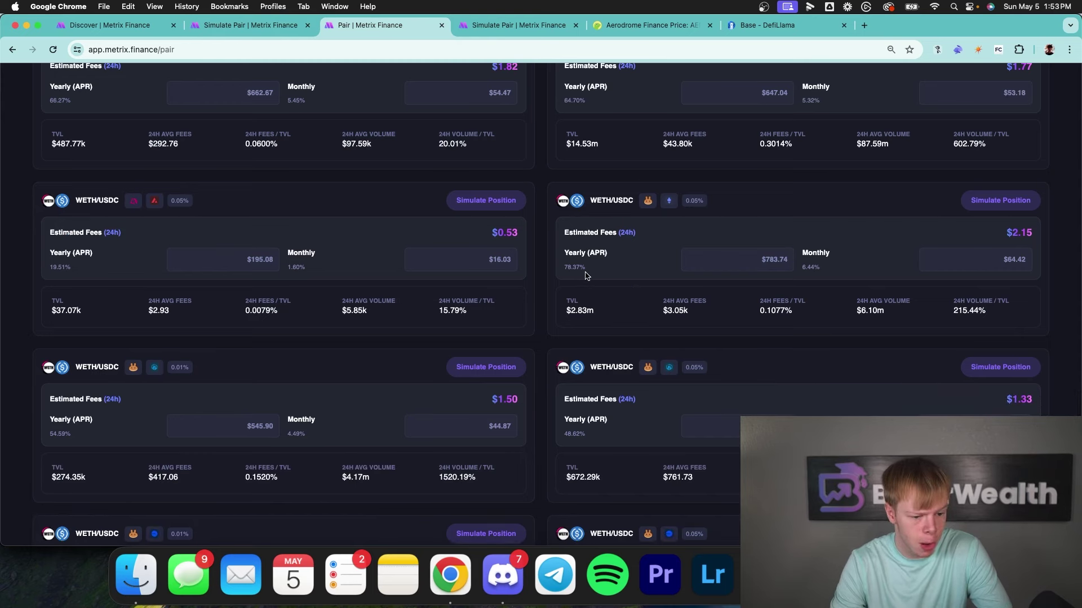
pyautogui.scroll(-10, 589, 274)
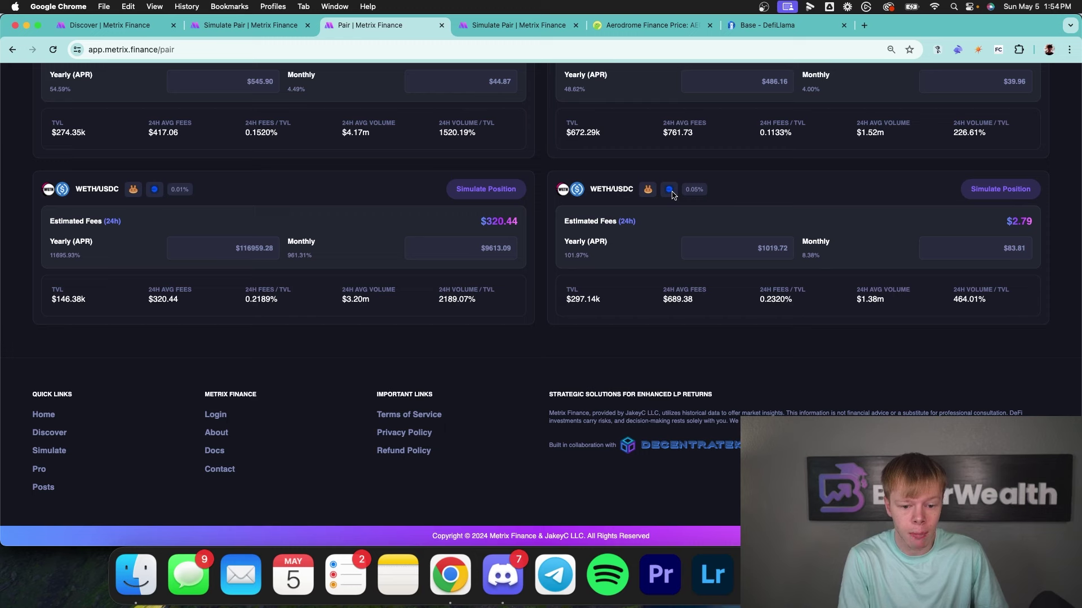
pyautogui.doubleClick(575, 256)
pyautogui.scroll(10, 574, 256)
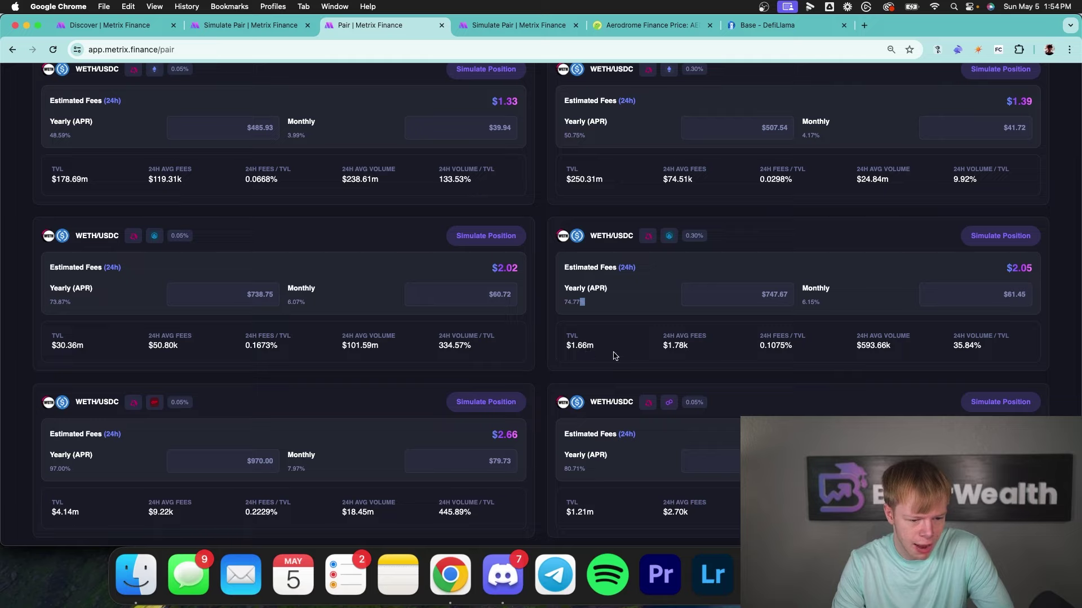
pyautogui.scroll(-3, 590, 362)
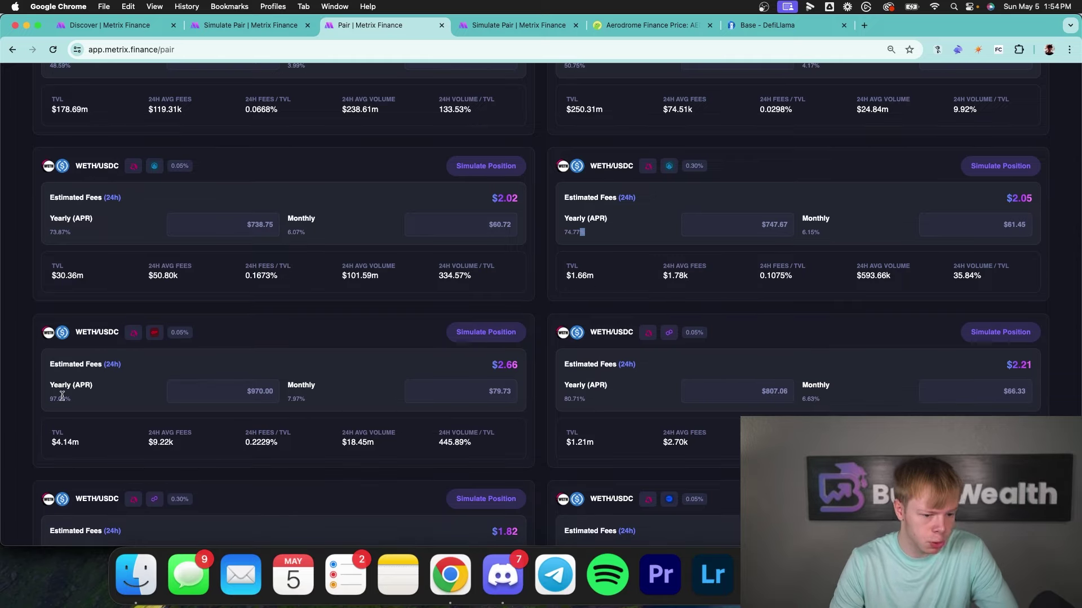
pyautogui.scroll(5, 200, 349)
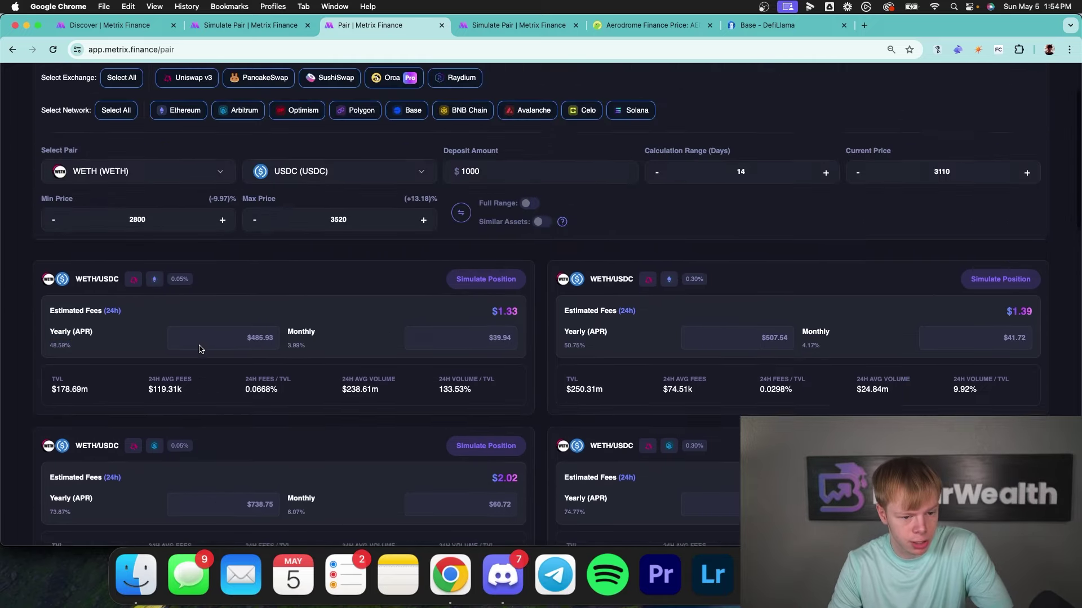
pyautogui.scroll(3, 200, 350)
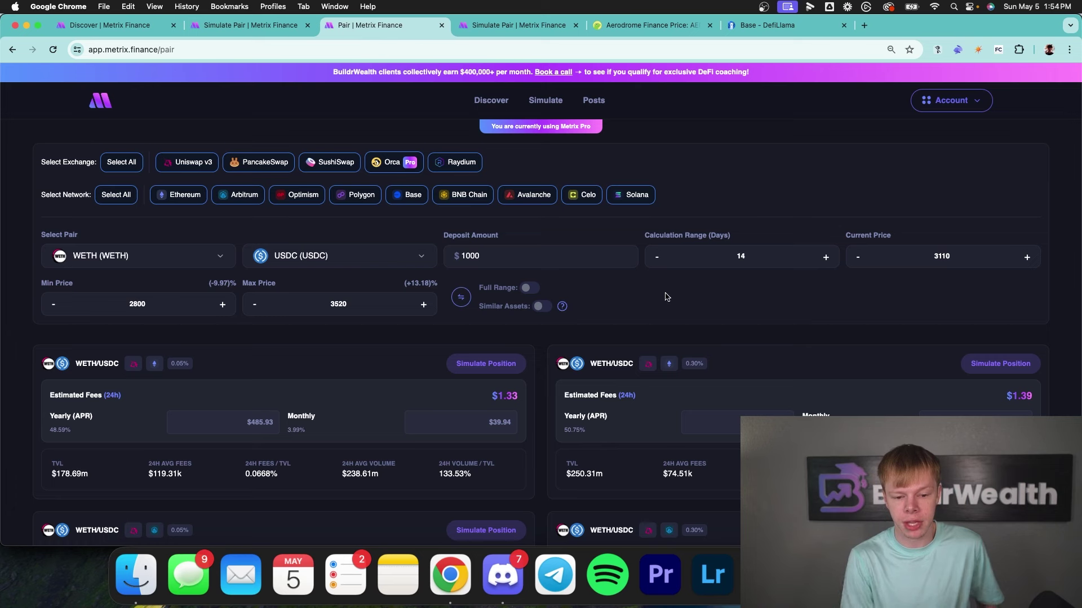
# Turn on the Similar Assets toggle under Full Range to add WETH/USDT pools.
pyautogui.click(539, 308)
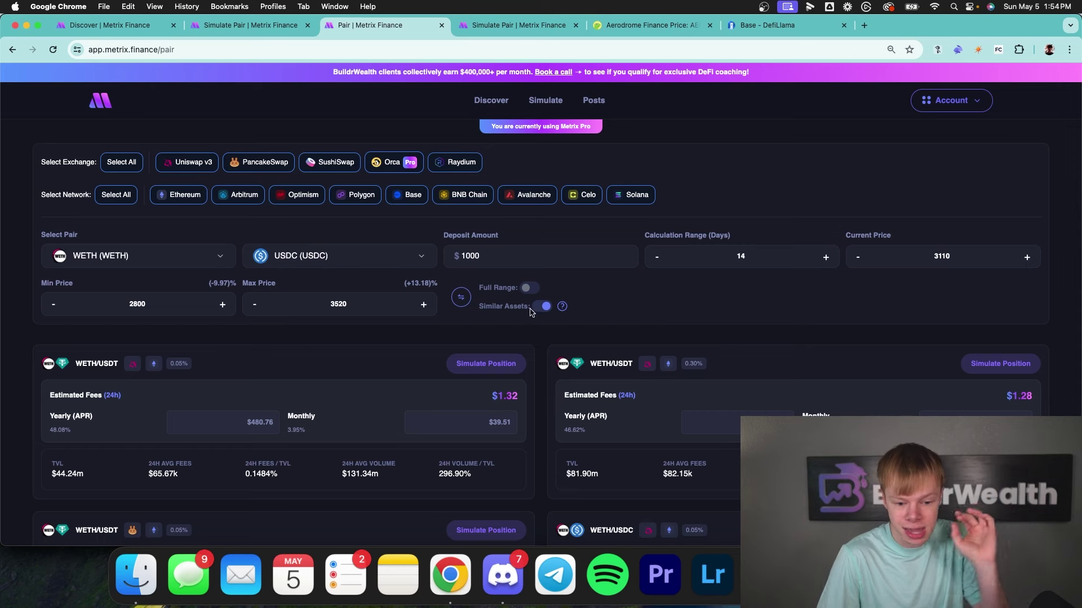
pyautogui.rightClick(562, 307)
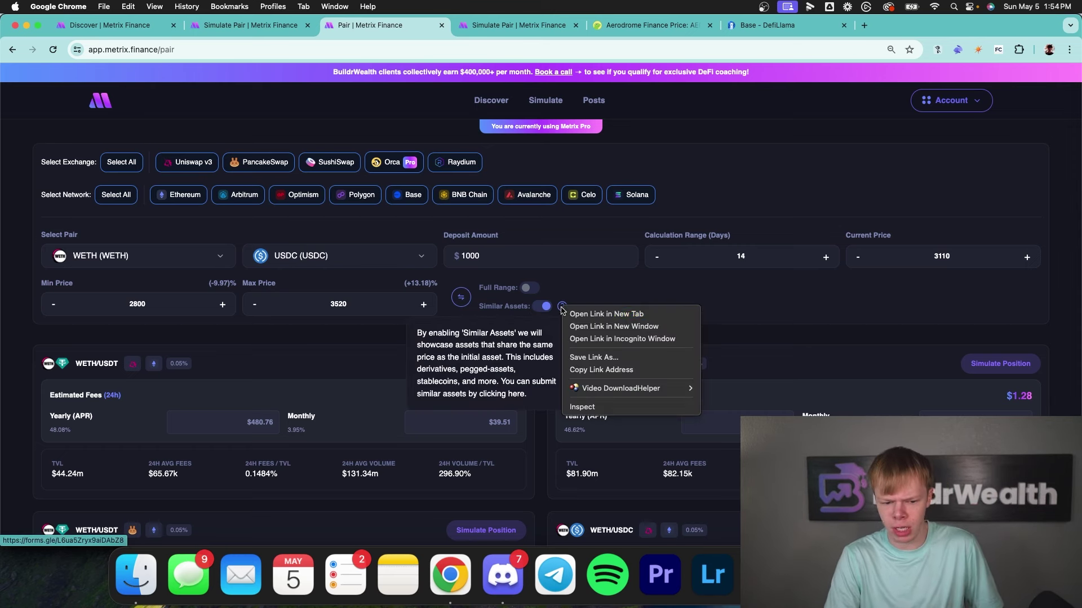
pyautogui.click(586, 314)
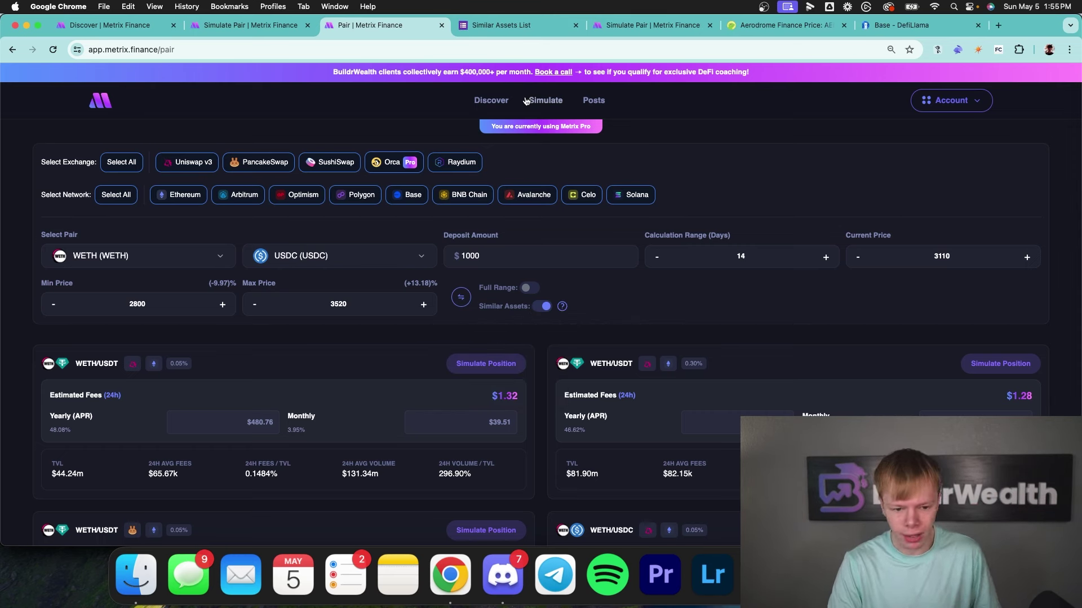
pyautogui.moveTo(564, 307)
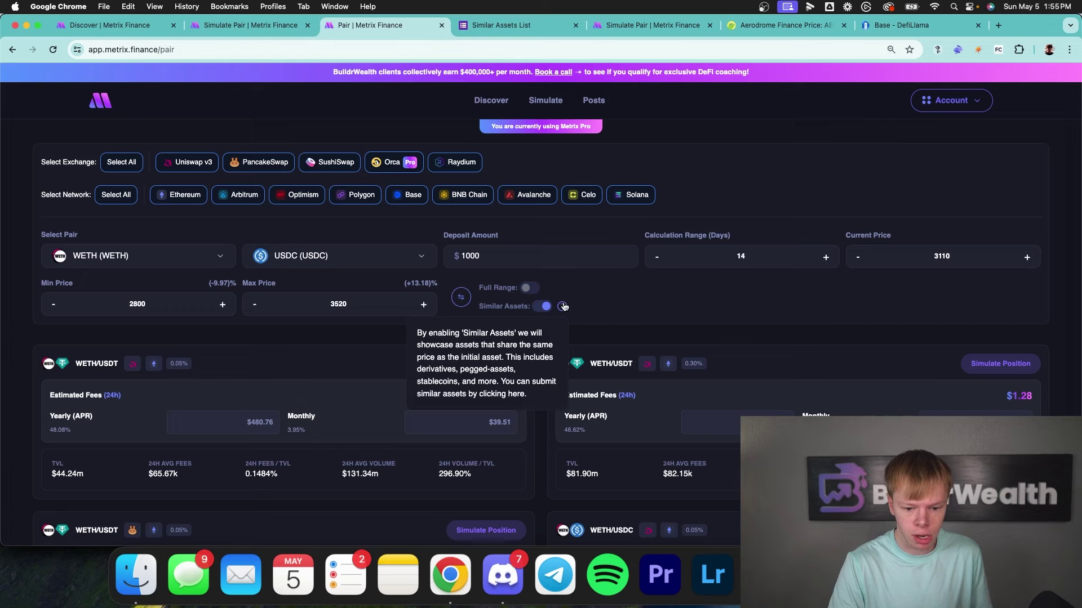
pyautogui.click(517, 25)
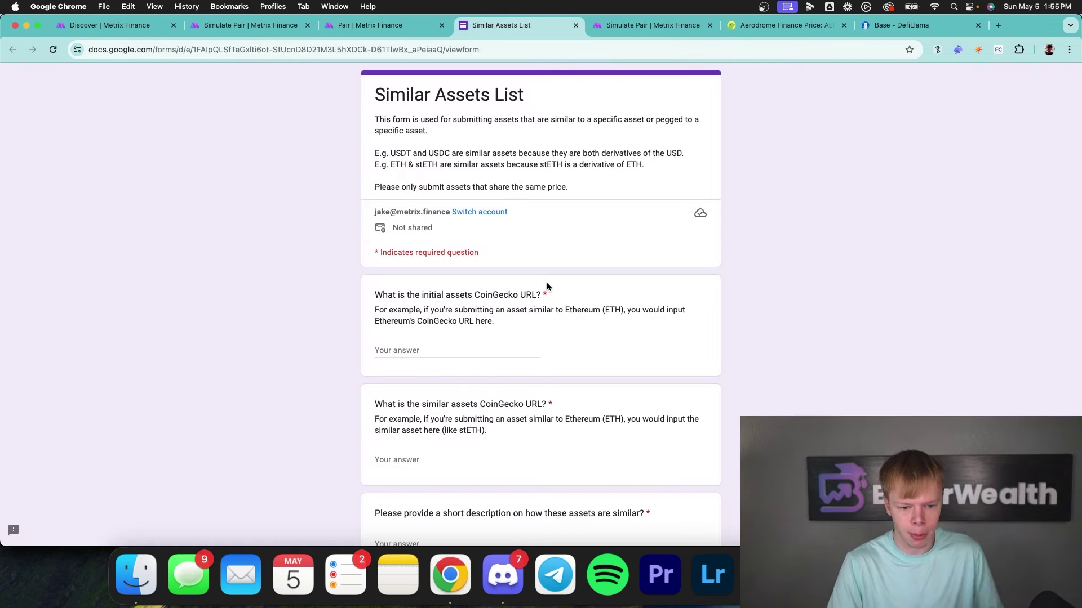
pyautogui.scroll(-3, 541, 215)
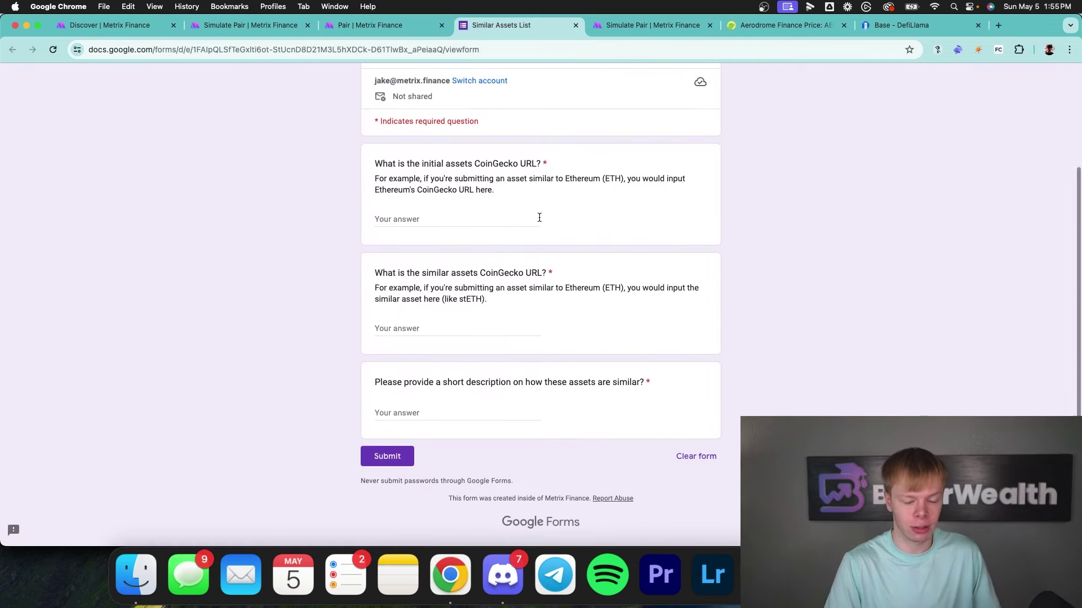
pyautogui.click(403, 25)
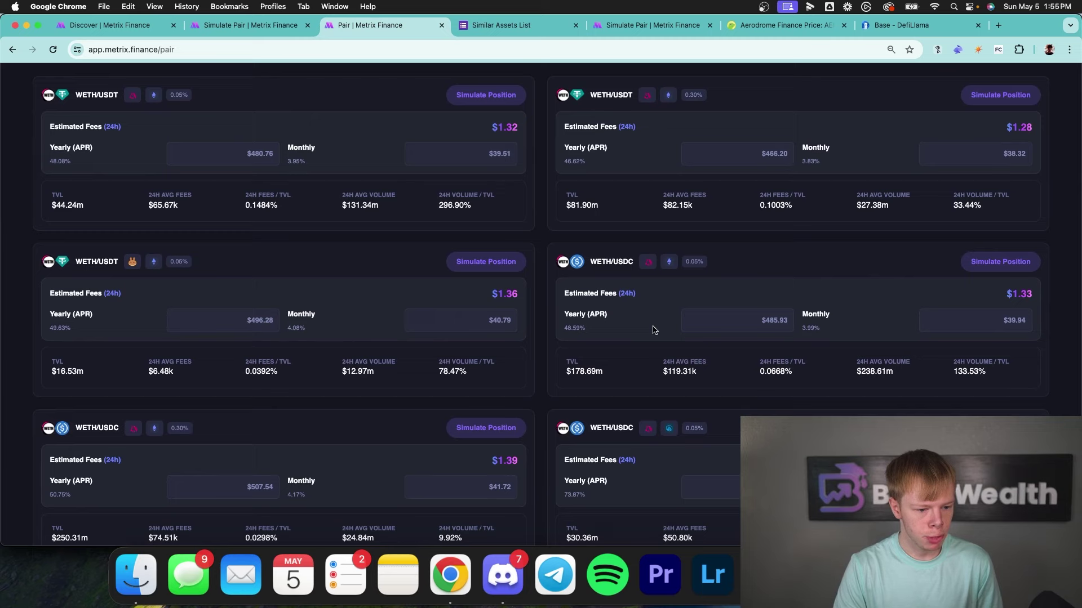
# Scroll down to the WETH/DAI cards, highlighting the 101.97% APR and then the 348.92% APR.
pyautogui.scroll(-5, 718, 338)
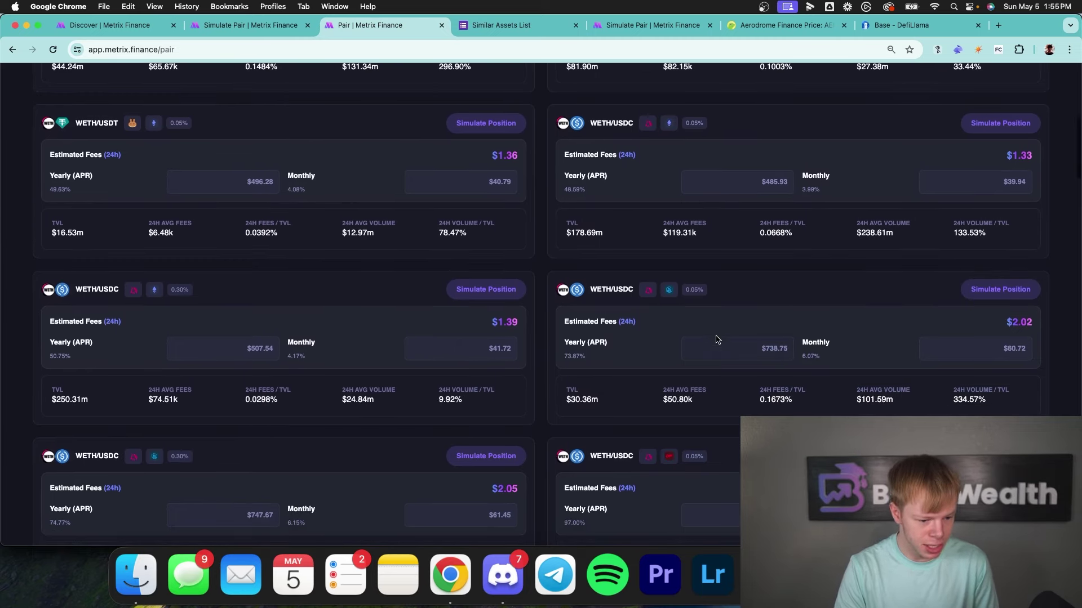
pyautogui.scroll(-10, 717, 338)
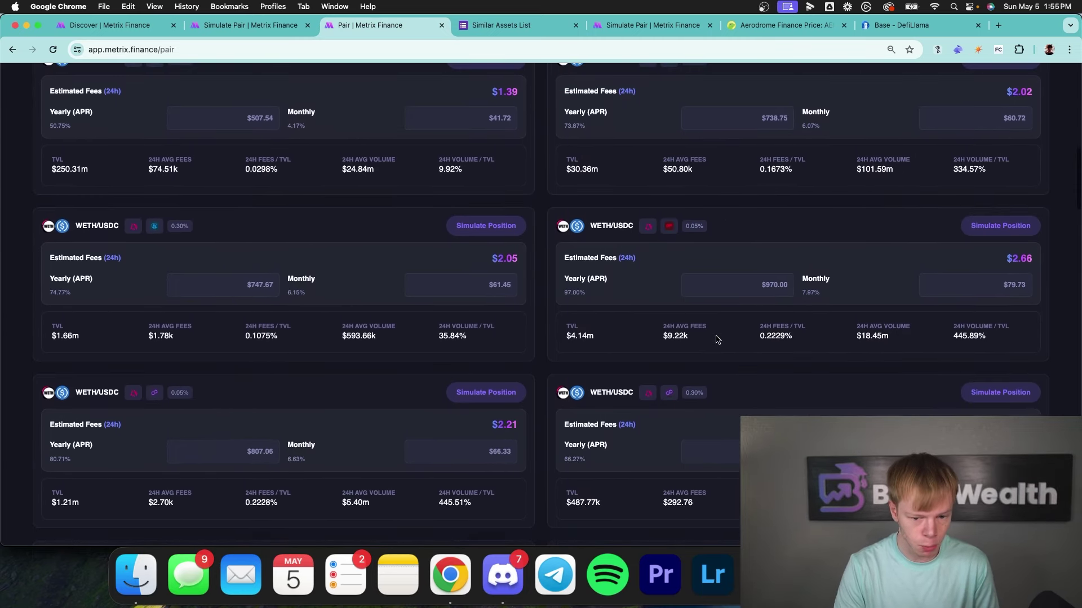
pyautogui.scroll(-5, 676, 276)
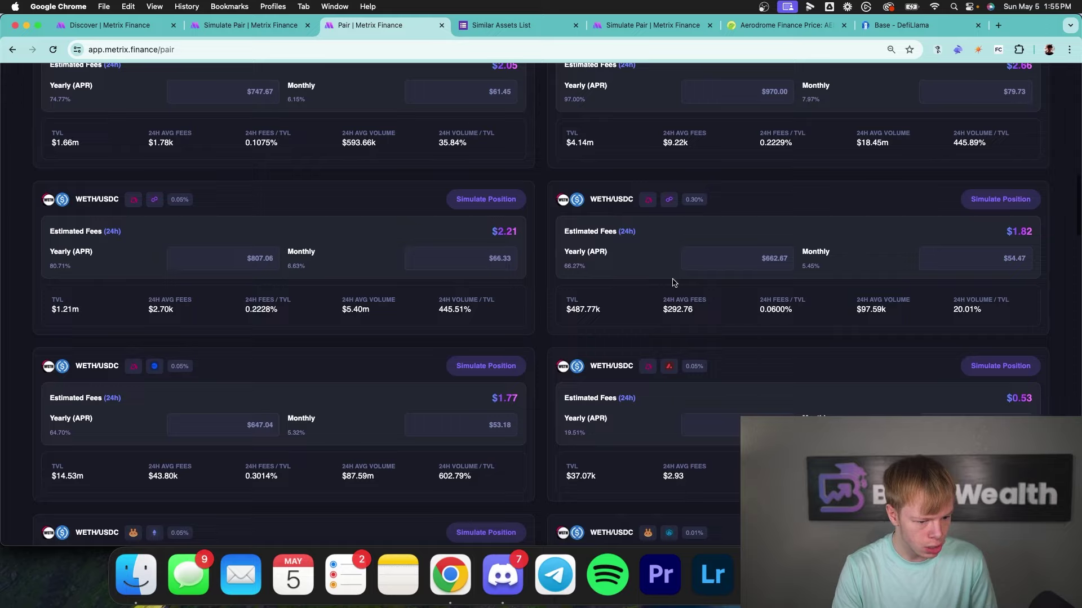
pyautogui.scroll(-11, 672, 282)
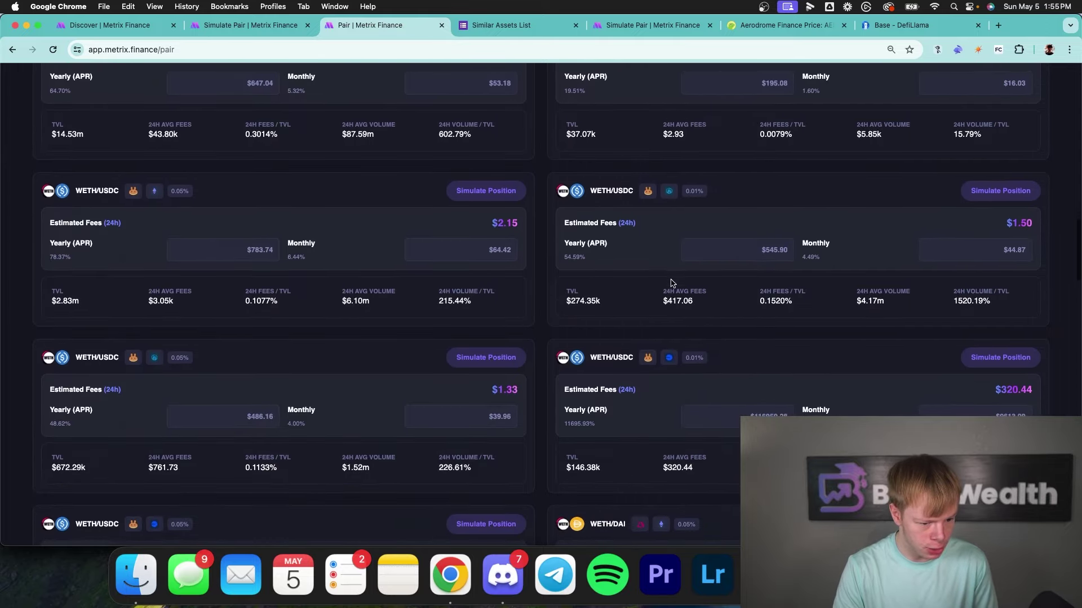
pyautogui.scroll(-9, 671, 283)
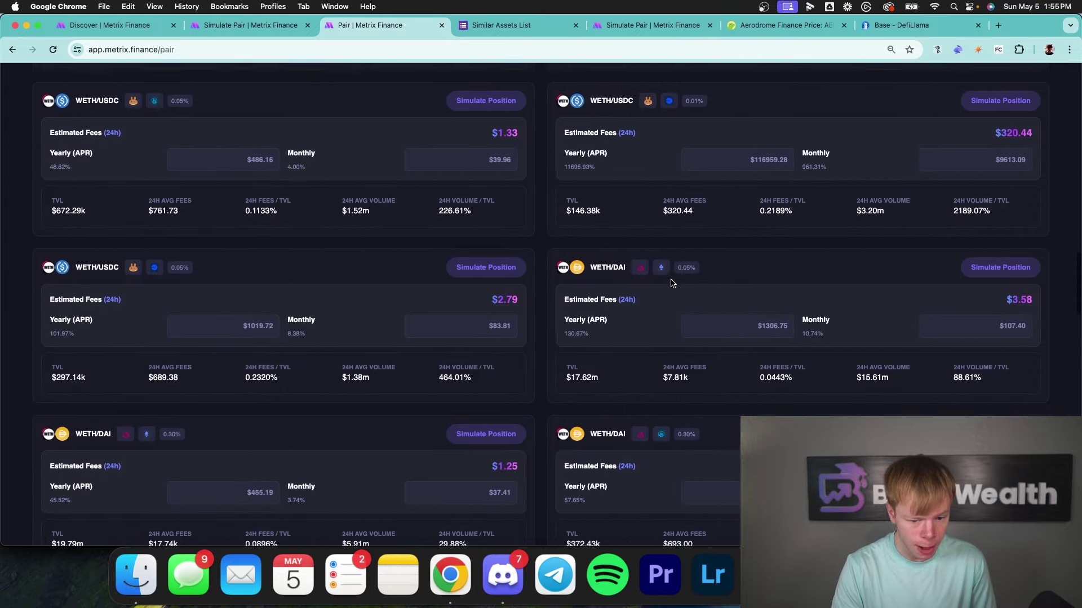
pyautogui.scroll(-2, 670, 283)
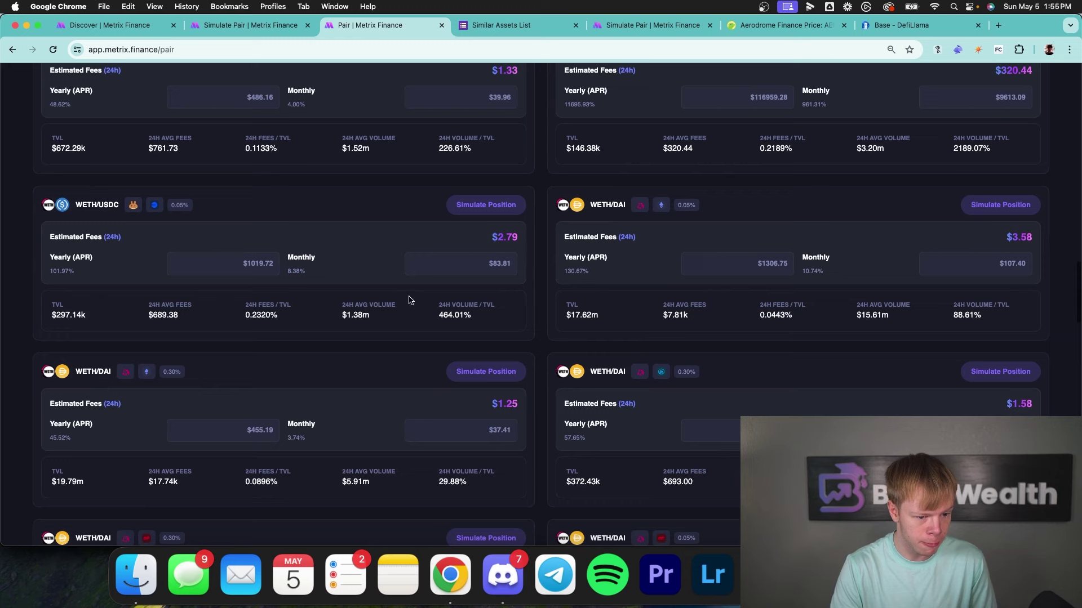
pyautogui.doubleClick(65, 272)
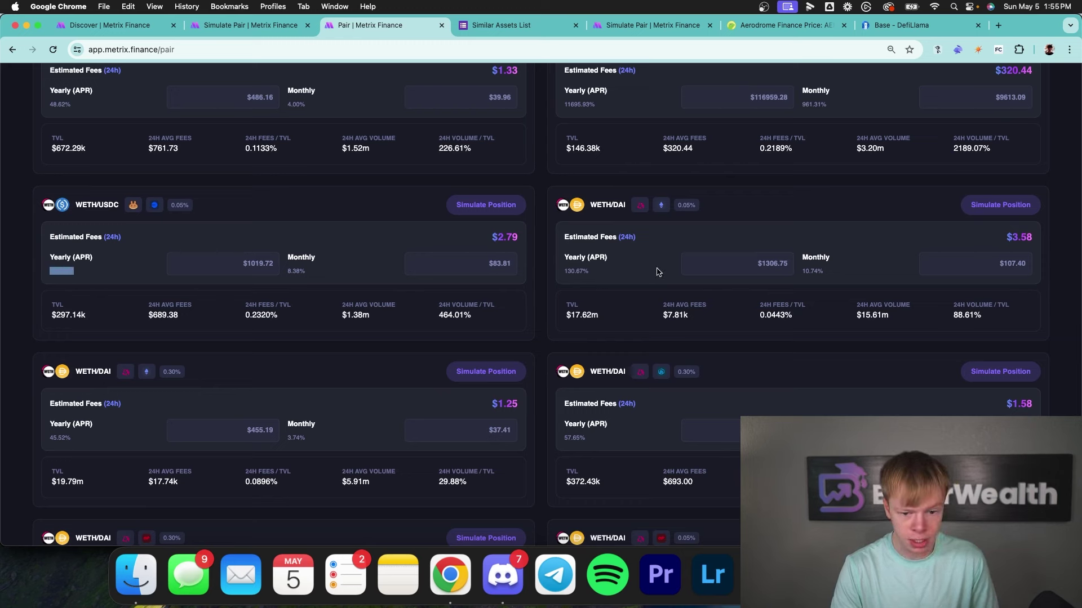
pyautogui.click(578, 278)
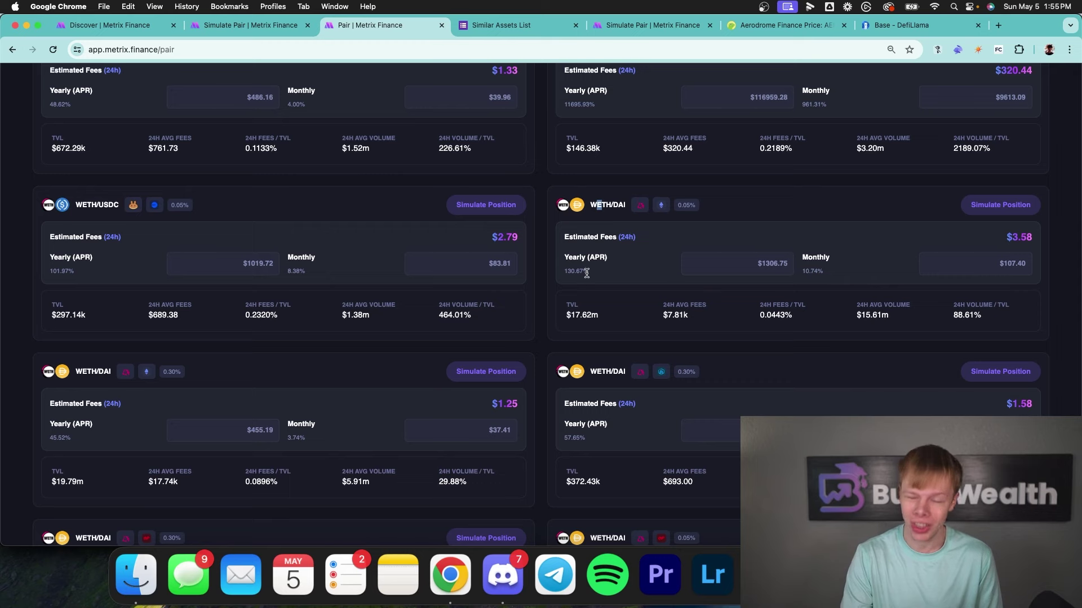
pyautogui.scroll(-3, 597, 270)
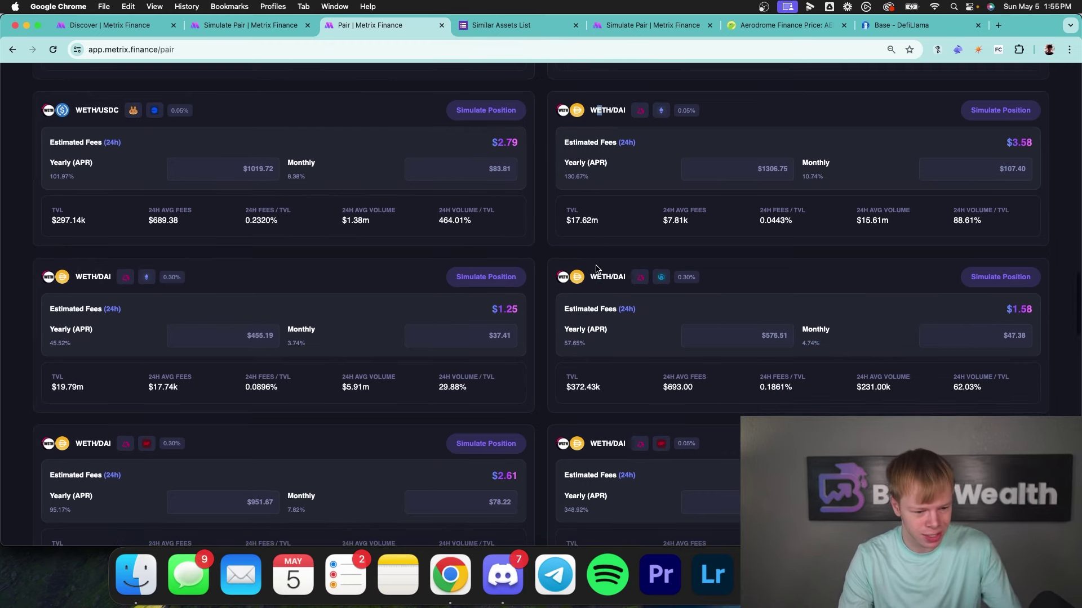
pyautogui.scroll(-1, 135, 436)
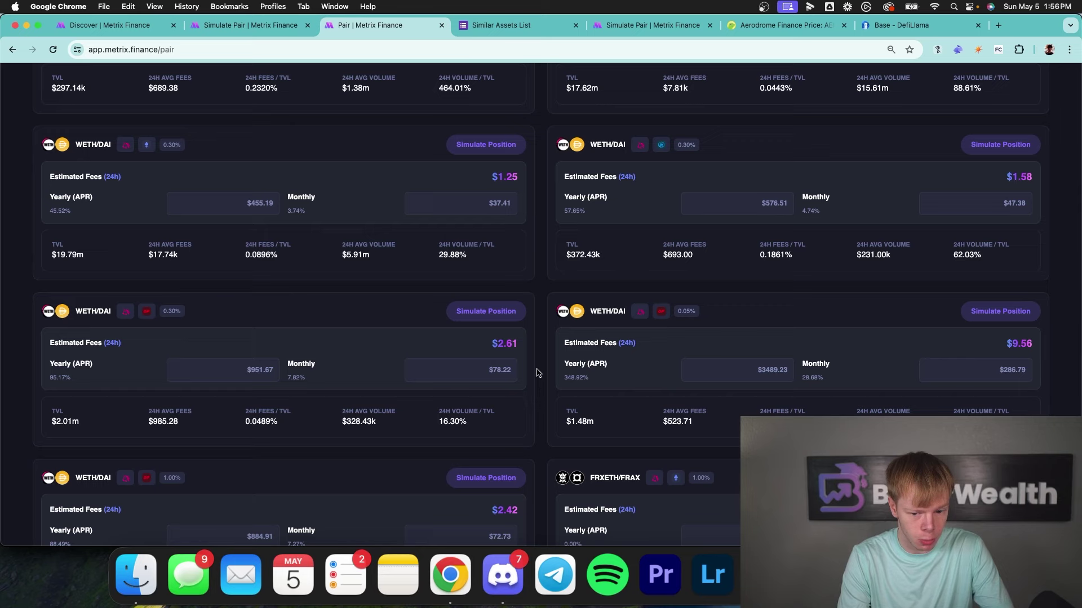
pyautogui.doubleClick(573, 378)
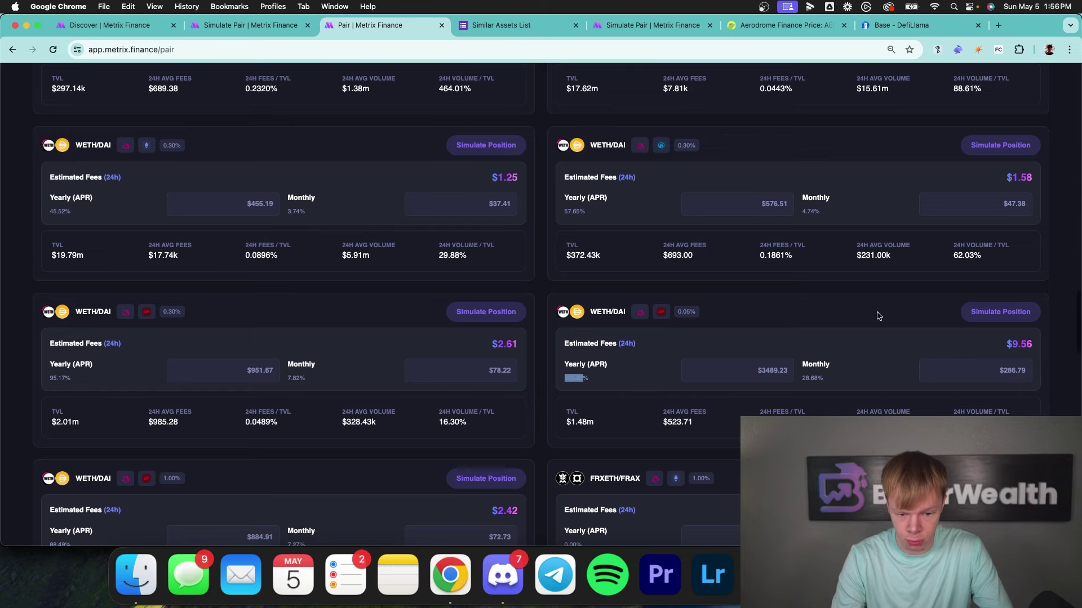
# Open a simulation of the 0.05% WETH/DAI pool in a new tab and switch to it.
pyautogui.keyDown('super'); pyautogui.click(995, 316); pyautogui.keyUp('super')
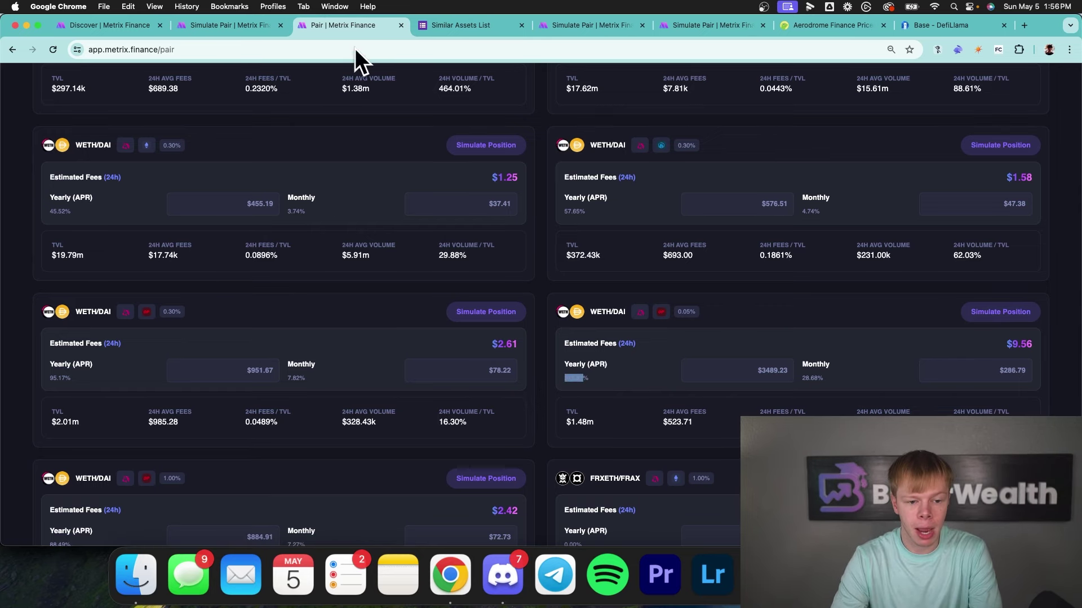
pyautogui.click(596, 26)
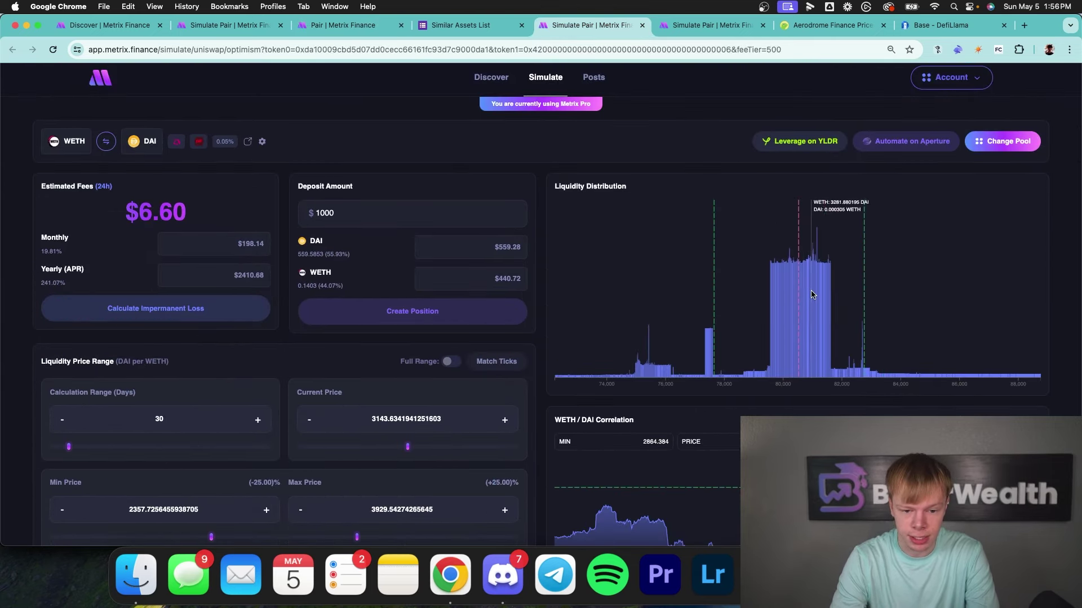
pyautogui.scroll(-8, 809, 298)
pyautogui.scroll(-4, 810, 298)
pyautogui.scroll(12, 808, 299)
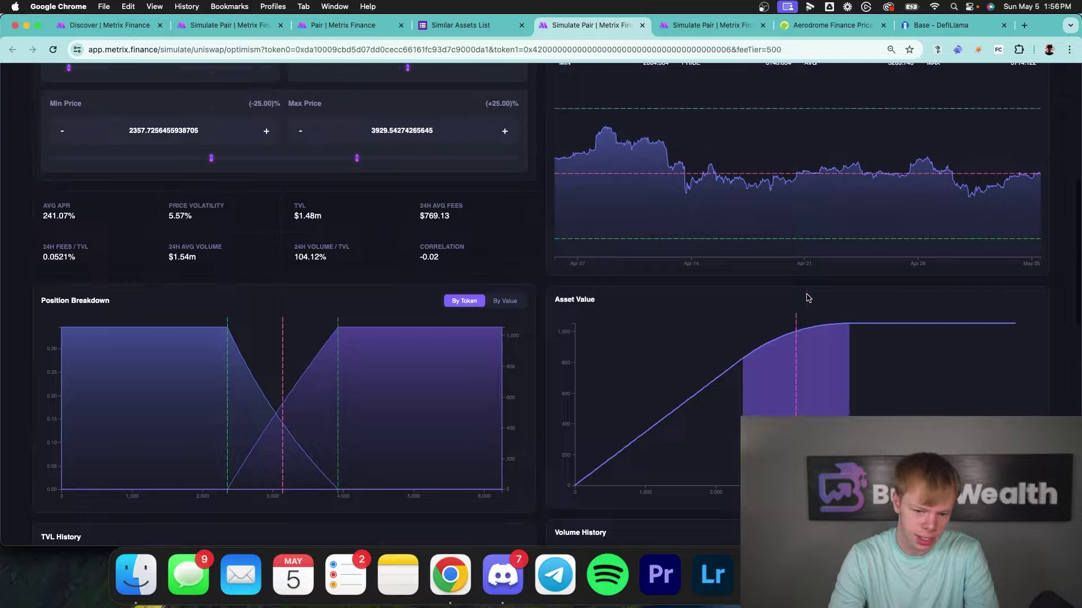
pyautogui.scroll(-3, 807, 299)
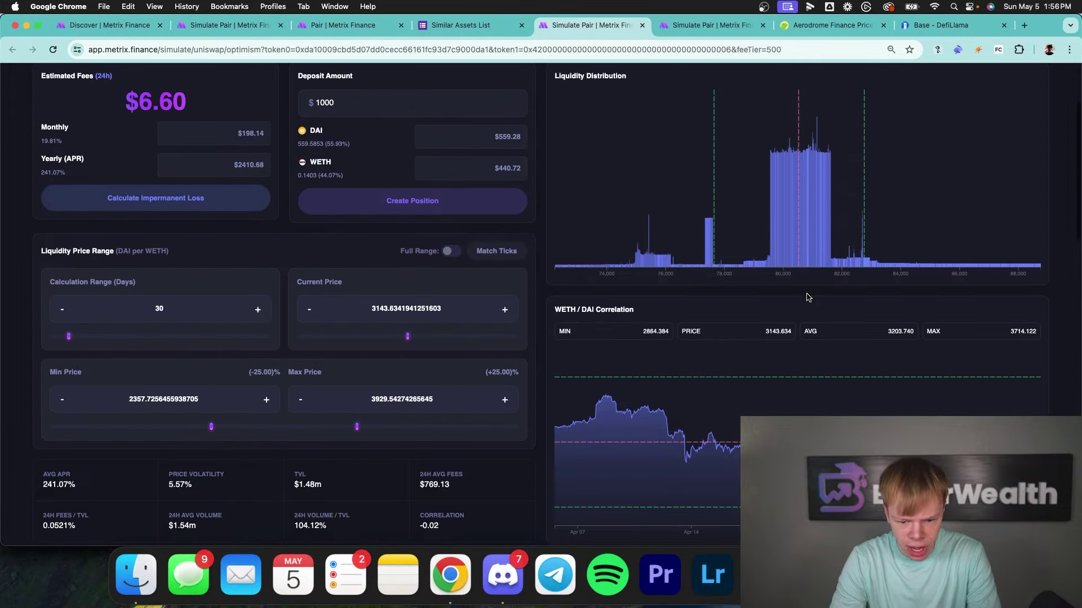
# Set Min Price 2800 and Max Price 3520, then review the charts estimating 514.17% APR.
pyautogui.doubleClick(177, 353)
pyautogui.write('2800')
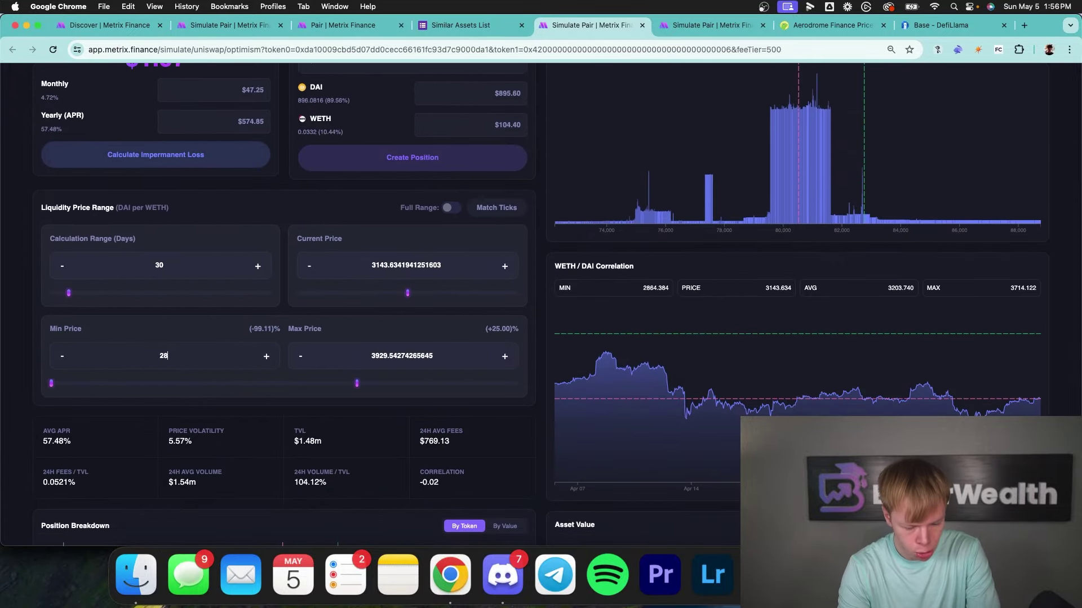
pyautogui.click(353, 352)
pyautogui.press('super+a')
pyautogui.press('BackSpace')
pyautogui.write('3520')
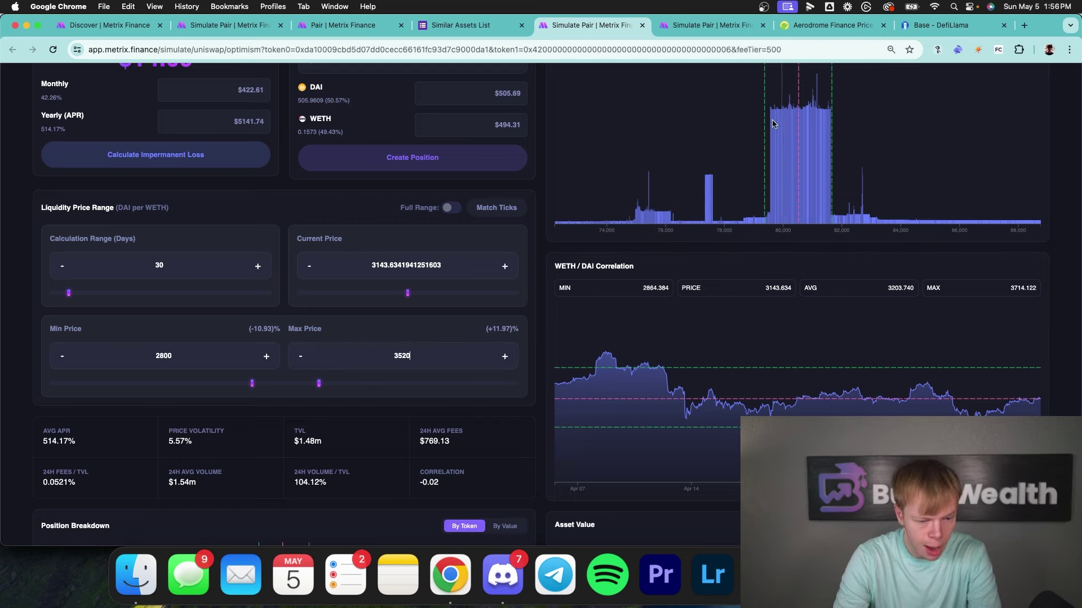
pyautogui.scroll(-2, 742, 235)
pyautogui.scroll(-10, 742, 235)
pyautogui.moveTo(954, 309)
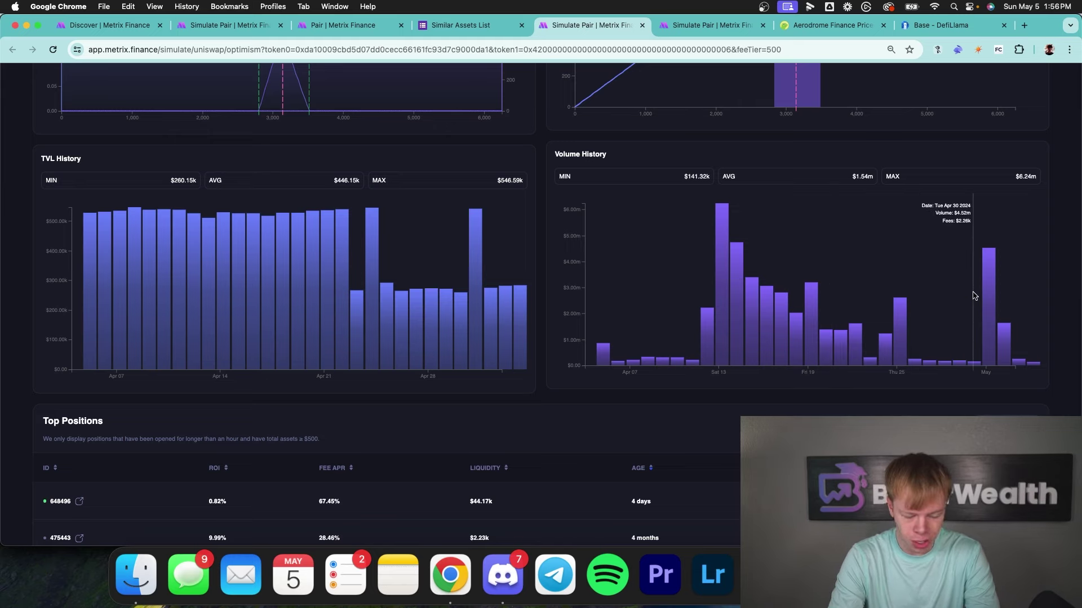
pyautogui.scroll(5, 930, 283)
pyautogui.scroll(5, 931, 284)
# Return to the Pair tab and scroll through the WETH/USDbC and WETH/USDC.e pools.
pyautogui.click(343, 25)
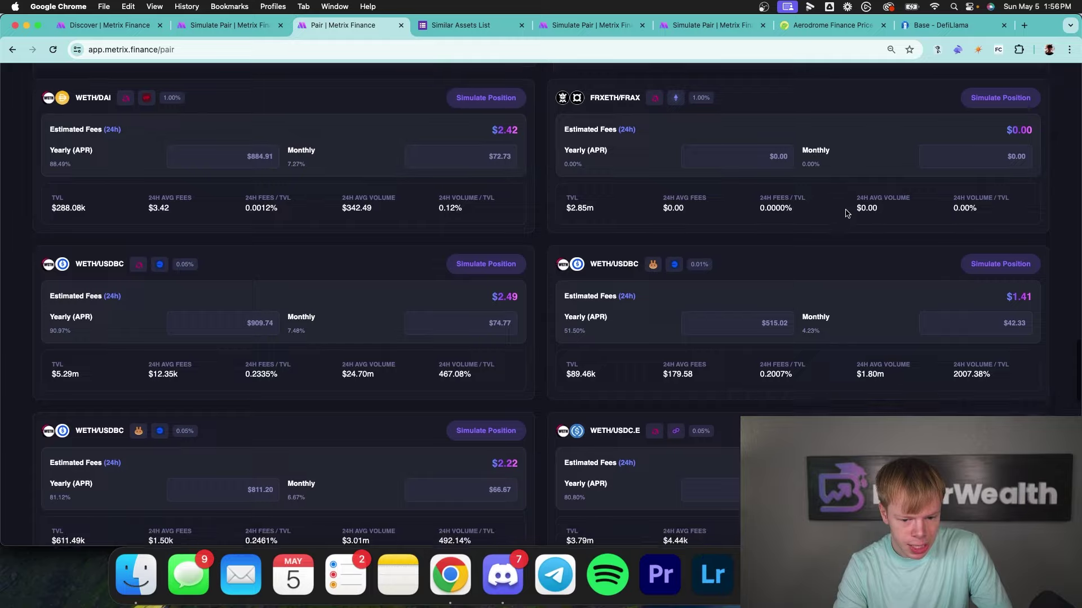
pyautogui.scroll(-6, 847, 213)
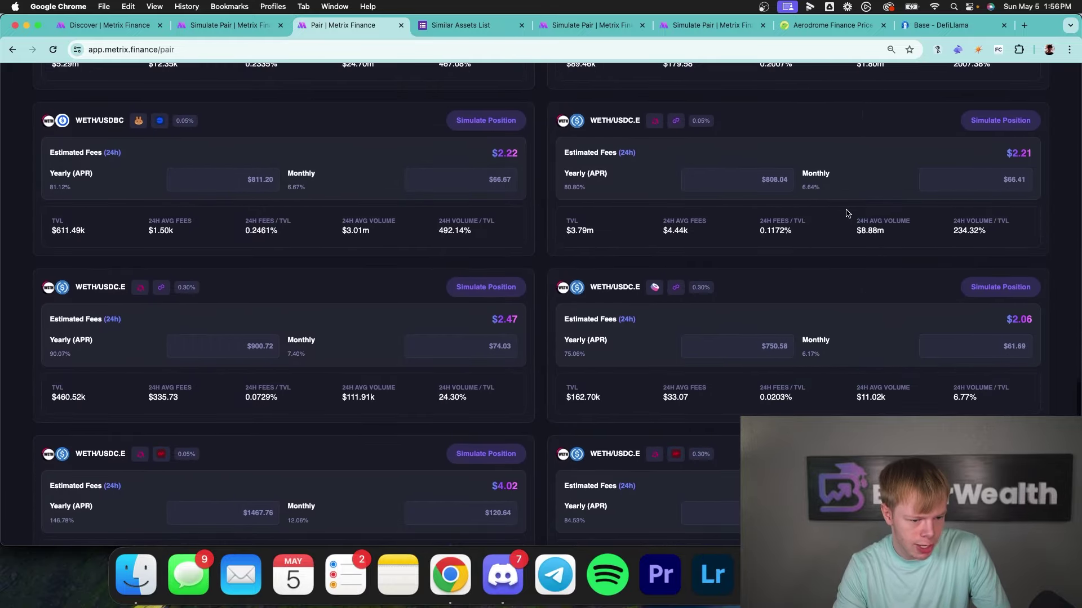
pyautogui.scroll(-5, 847, 213)
pyautogui.scroll(-6, 848, 212)
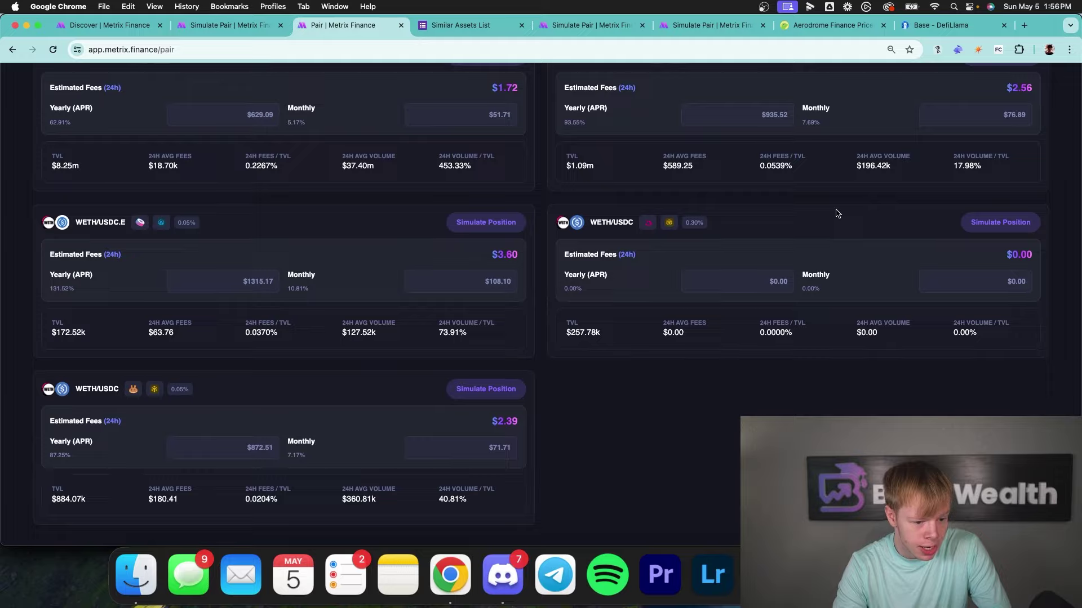
pyautogui.scroll(-10, 836, 213)
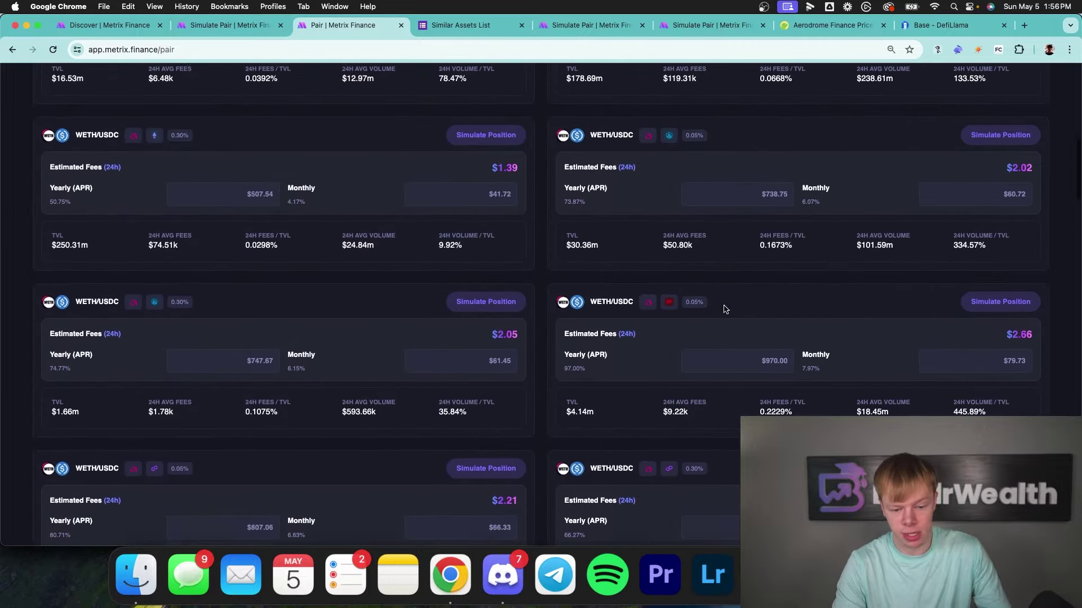
pyautogui.scroll(20, 727, 306)
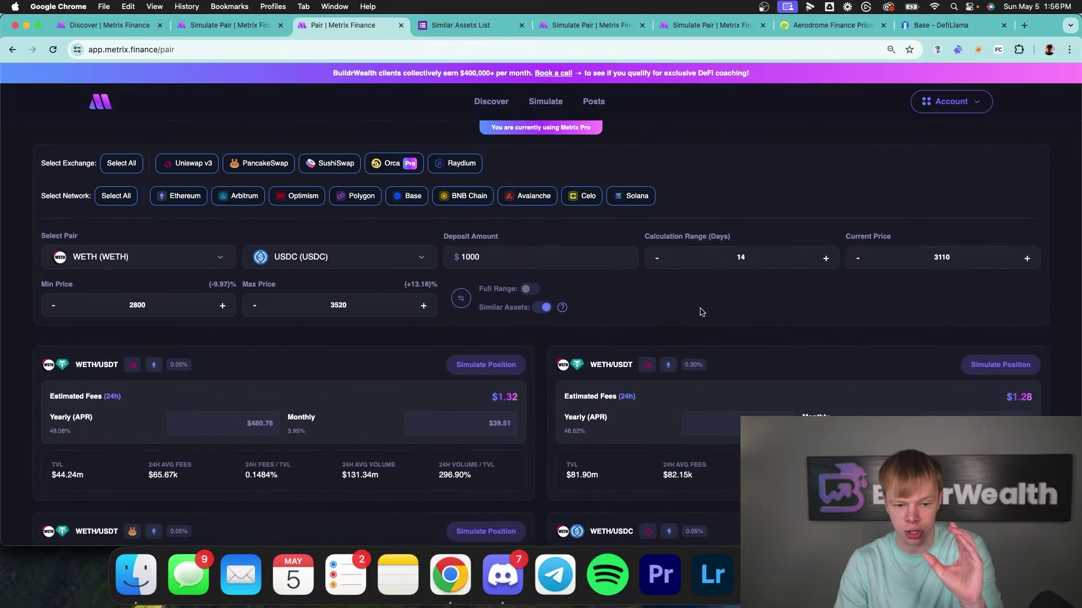